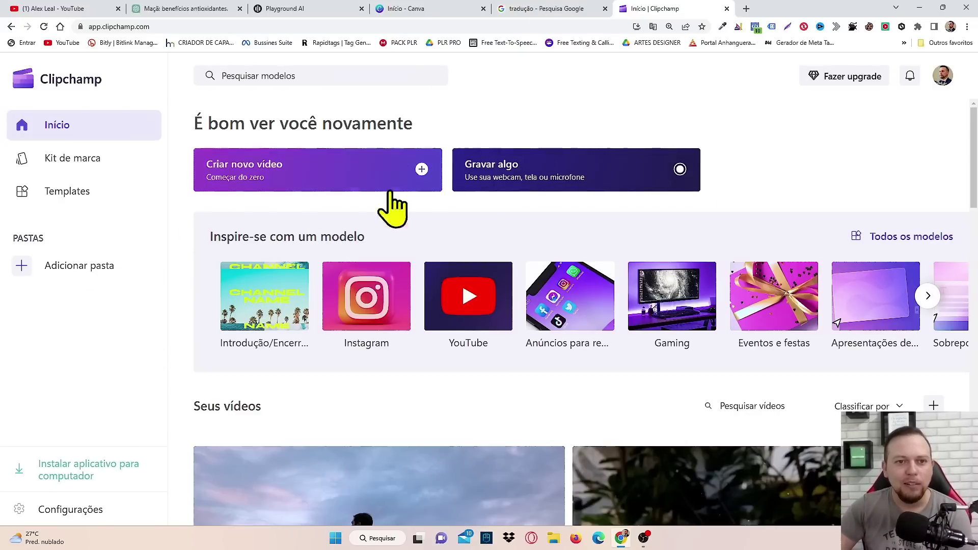
- Create a new video from scratch and open the text-to-speech converter
click(421, 170)
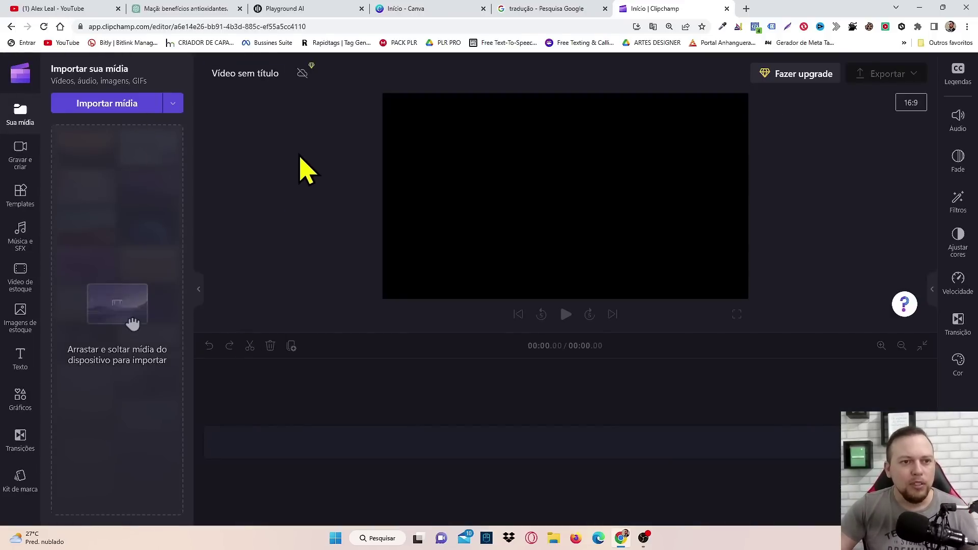
click(21, 161)
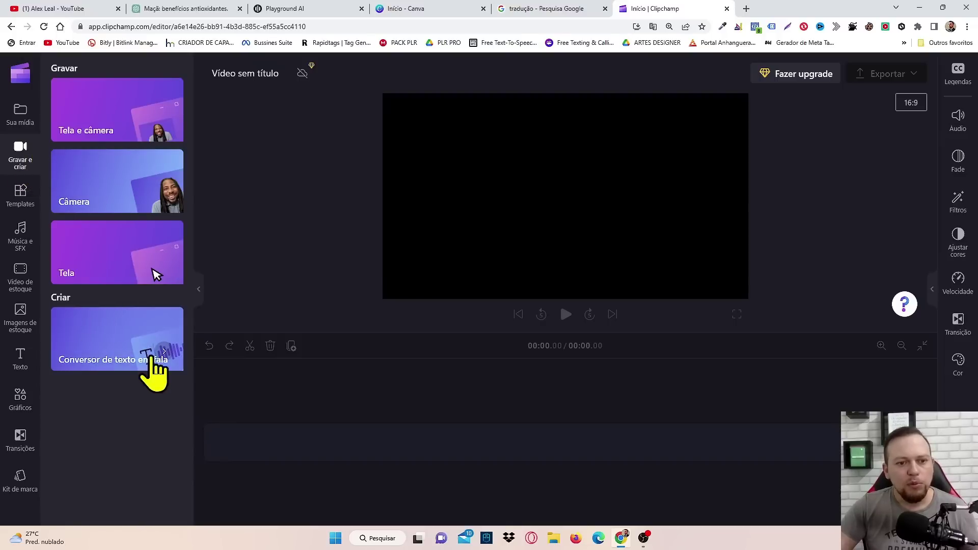
click(111, 351)
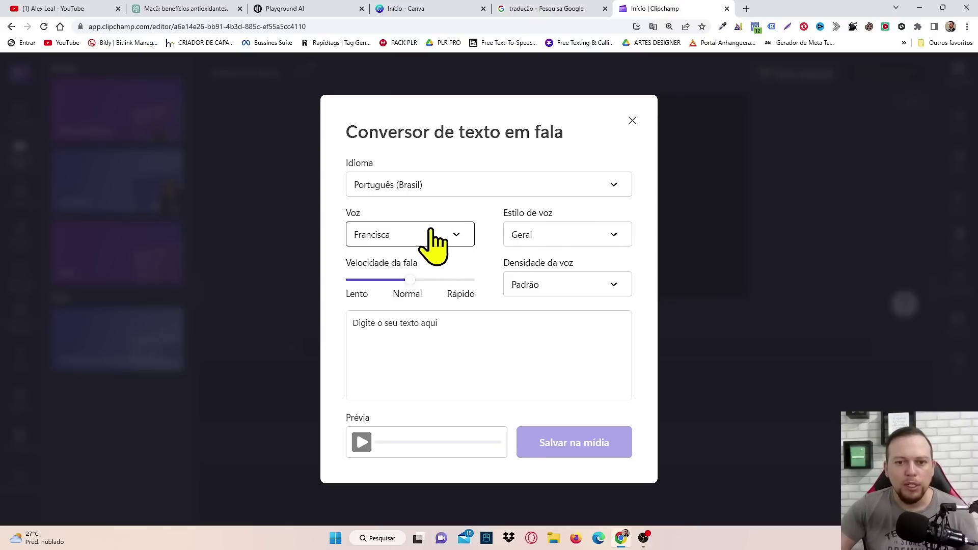
- Enter the apple narration script starting "Olá a todos, bem-vindos a mais um vídeo do canal!" and save the generated speech to the media
click(399, 332)
text(Olá a todos, bem-vindos a mais um vídeo do canal! Hoje vamos falar sobre uma das frutas mais populares e saudáveis do mundo: a maçã. Você sabia que existem mais de 7.500 variedades de maçã em todo o mundo? Além disso, essa fruta é uma ótima fonte de vitaminas, minerais e fibras. Um dos benefícios mais interessantes da maçã é que ela pode ajudar a reduzir o risco de doenças cardiovasculares, graças às suas propriedades antioxidantes e anti-inflamatórias.)
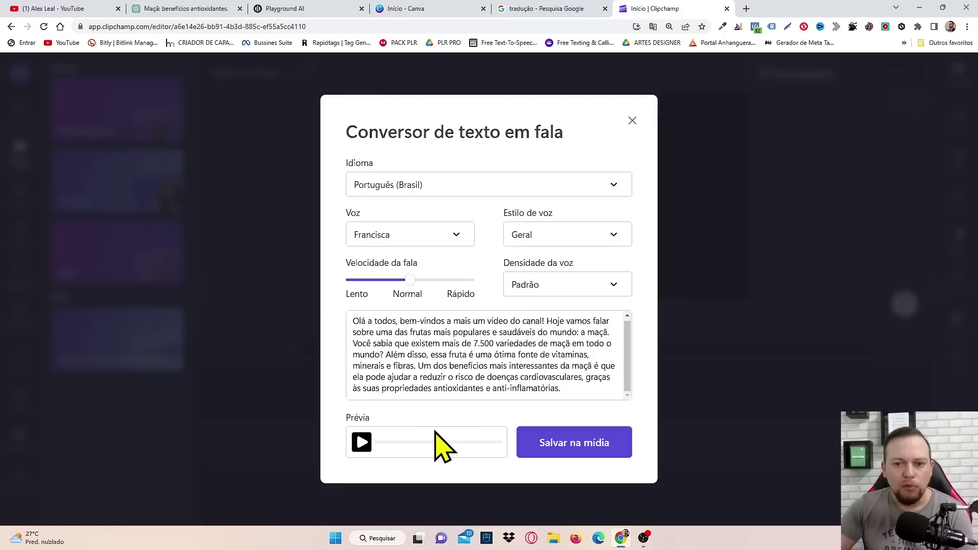
click(582, 464)
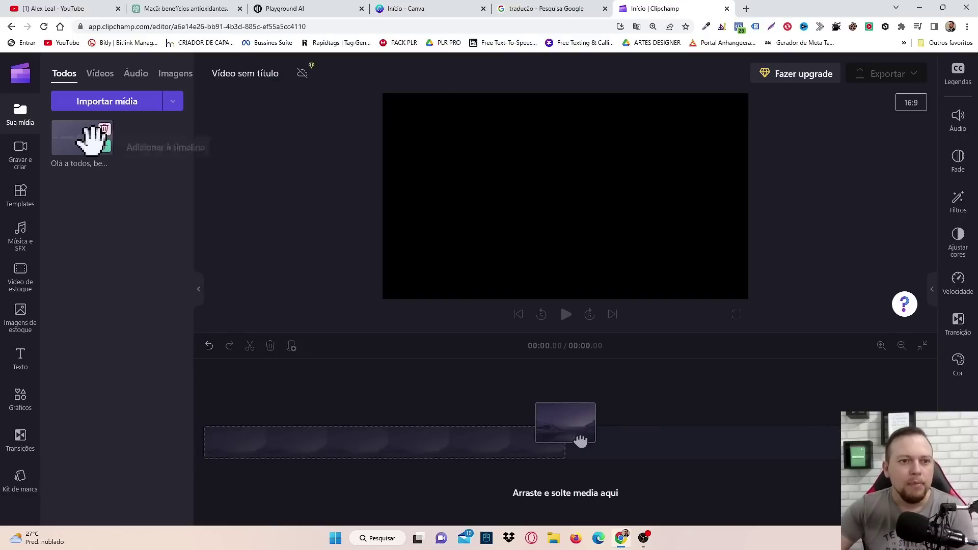
- Add the saved narration audio to the timeline and return the playhead to the start
click(104, 147)
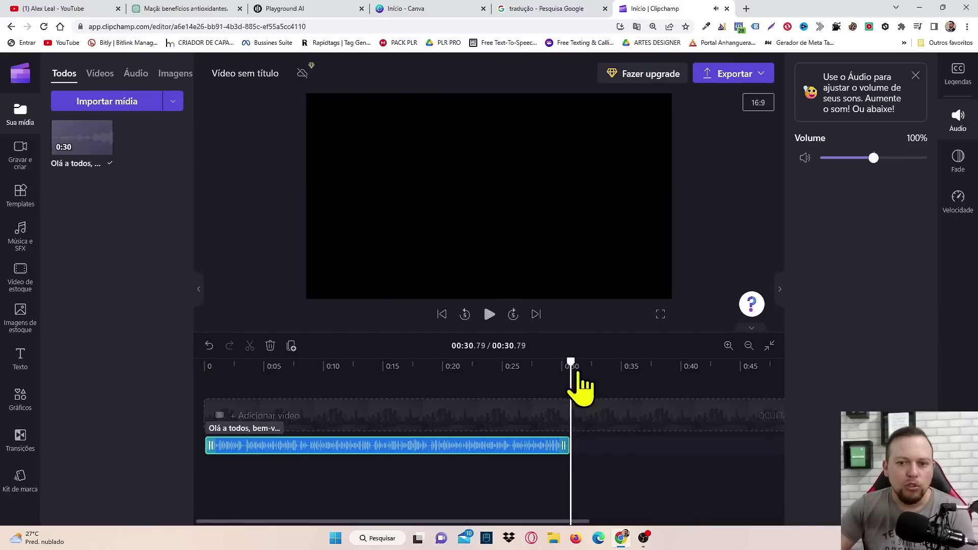
drag(549, 364, 105, 371)
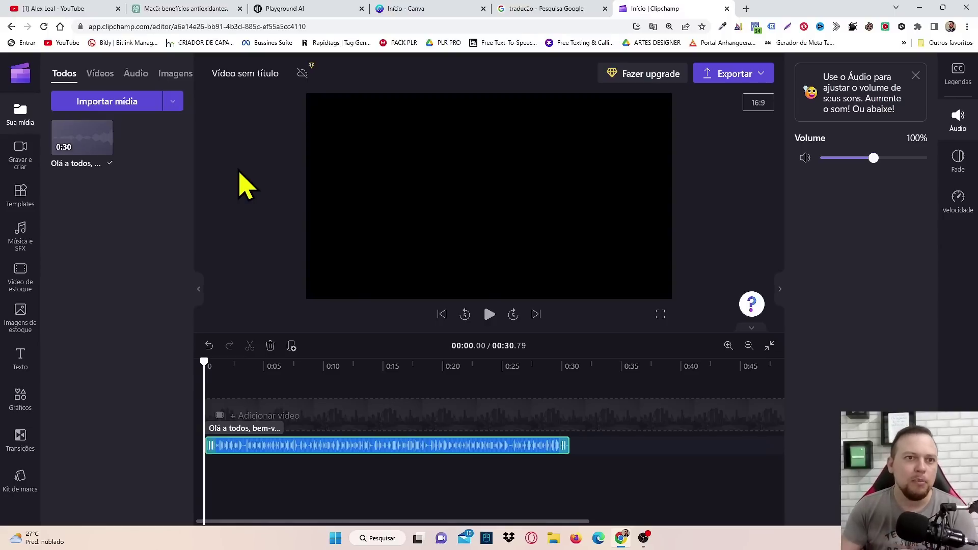
- Switch to Playground AI and examine the gallery of generated images on its home page
click(283, 9)
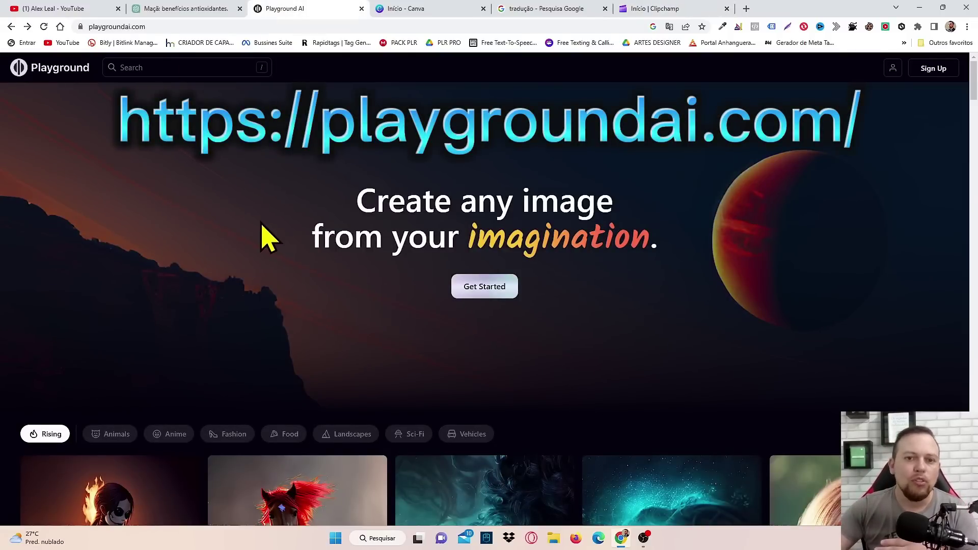
scroll(261, 236, down, 3)
scroll(261, 236, down, 10)
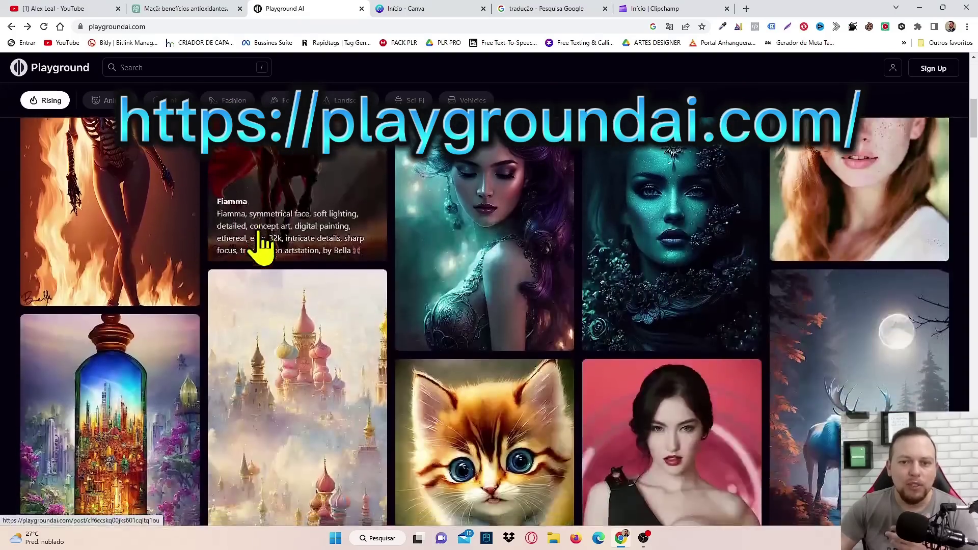
scroll(260, 236, down, 10)
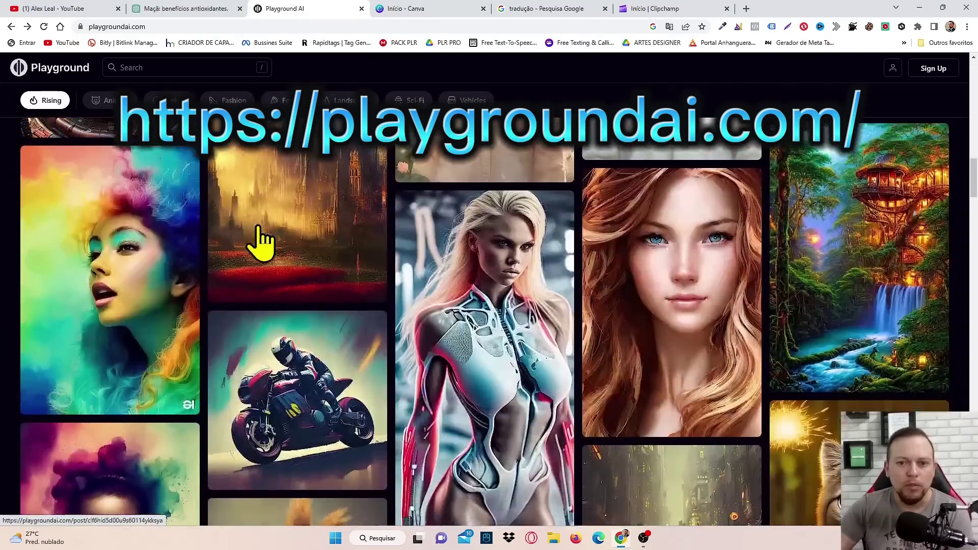
scroll(122, 201, down, 10)
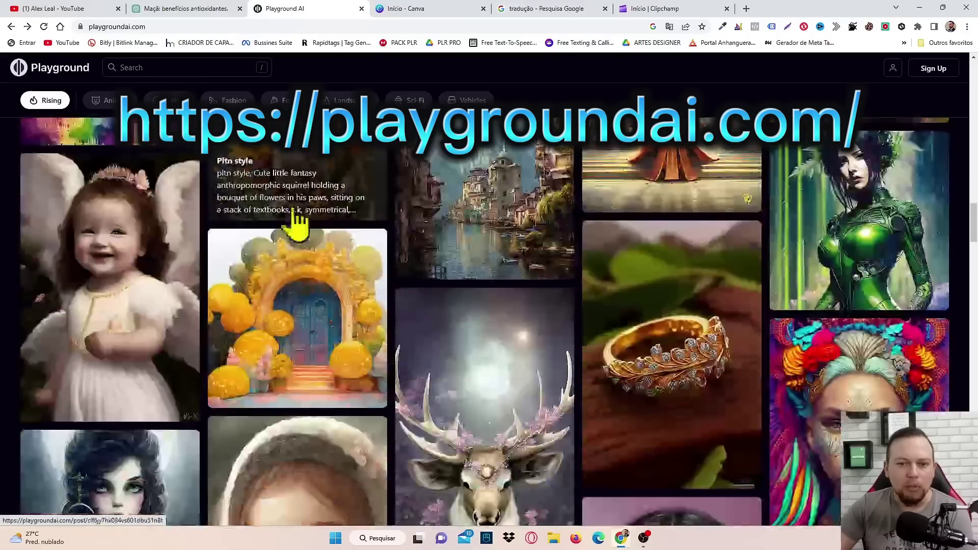
scroll(387, 287, down, 10)
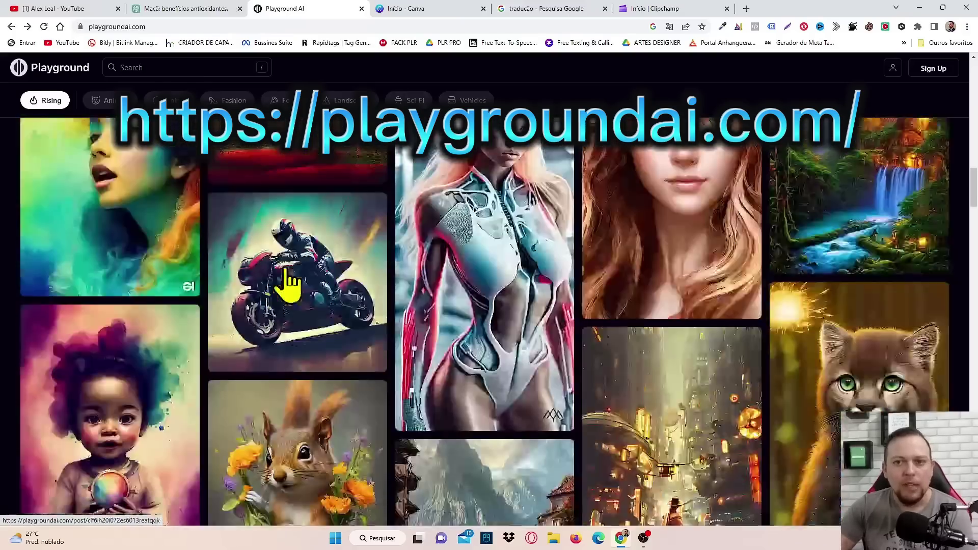
scroll(286, 281, up, 20)
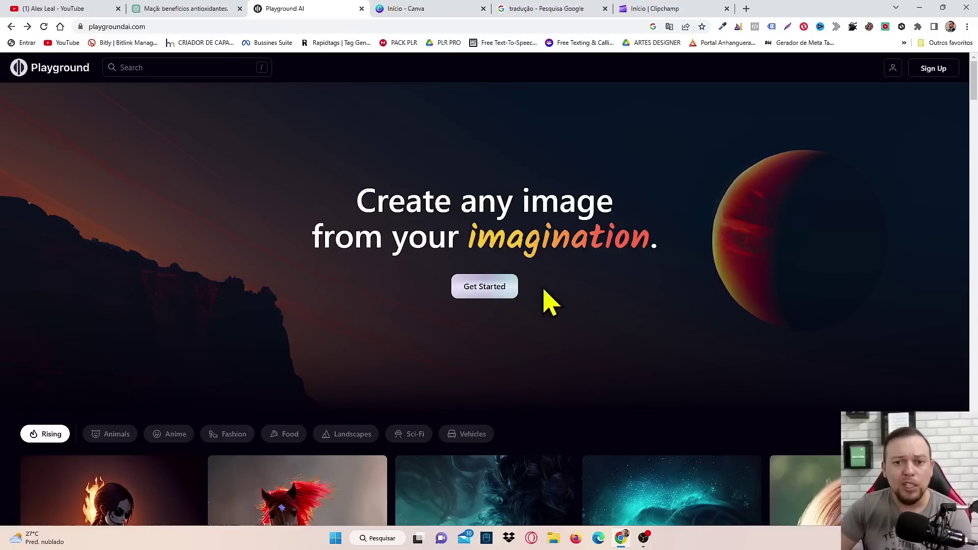
- Get started in Playground AI by signing in with a Google account
click(484, 292)
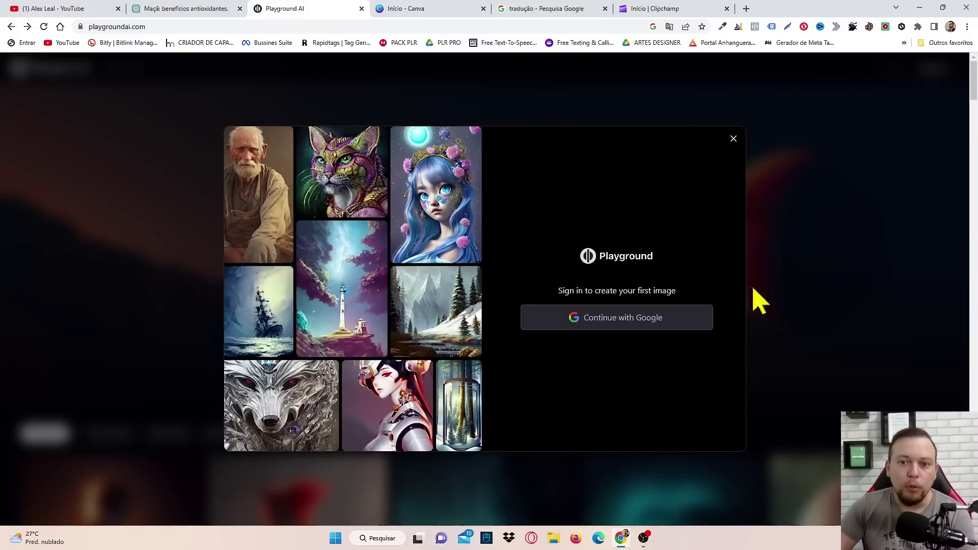
click(634, 325)
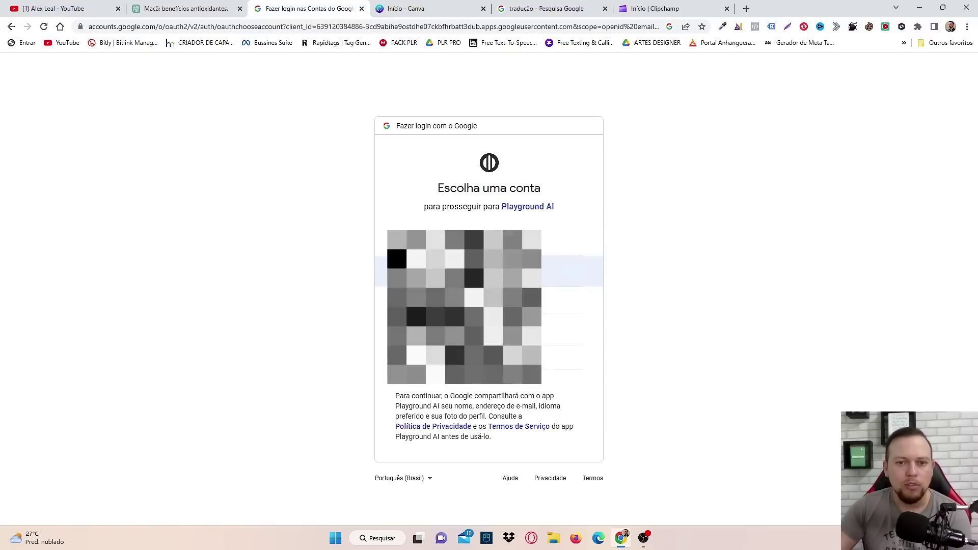
click(488, 272)
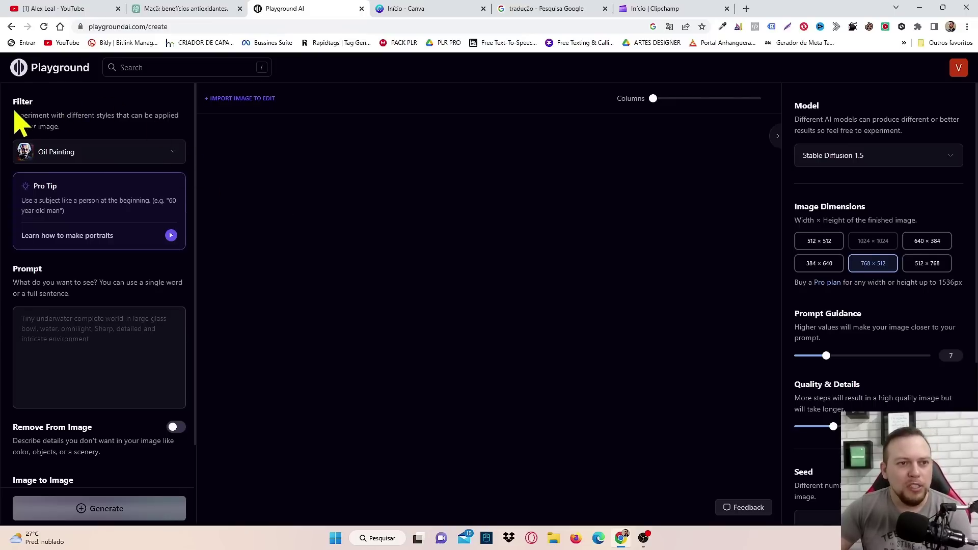
- Look through the available image style filters and set the filter to None
click(172, 156)
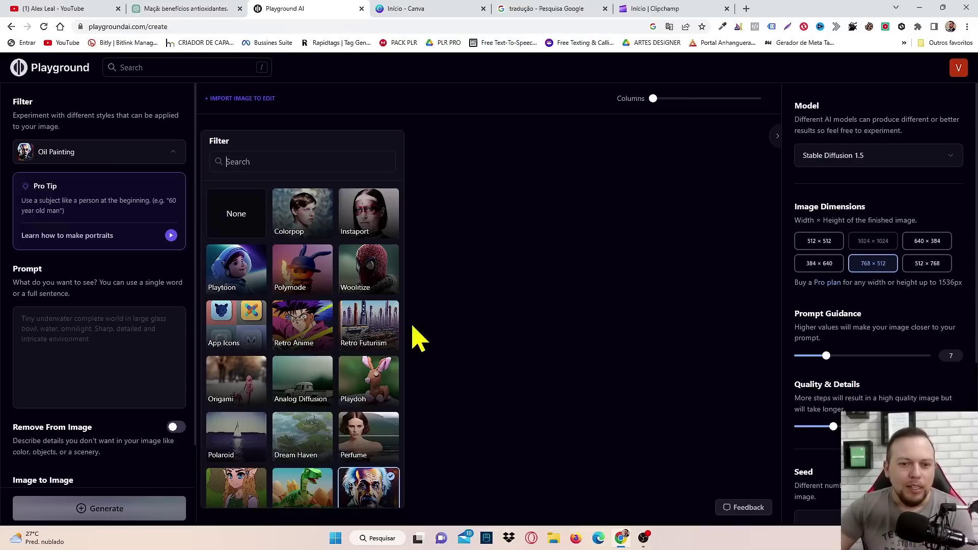
scroll(364, 349, down, 3)
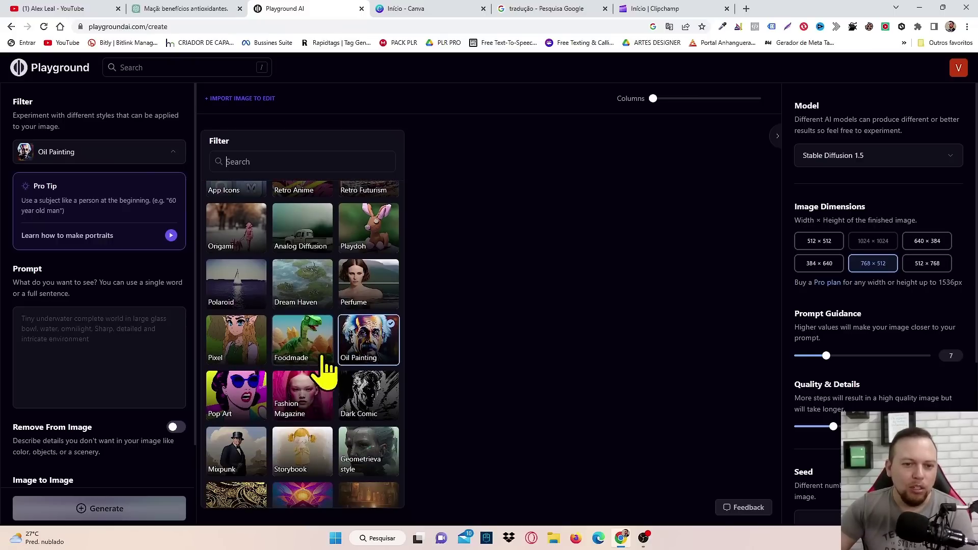
scroll(322, 350, down, 1)
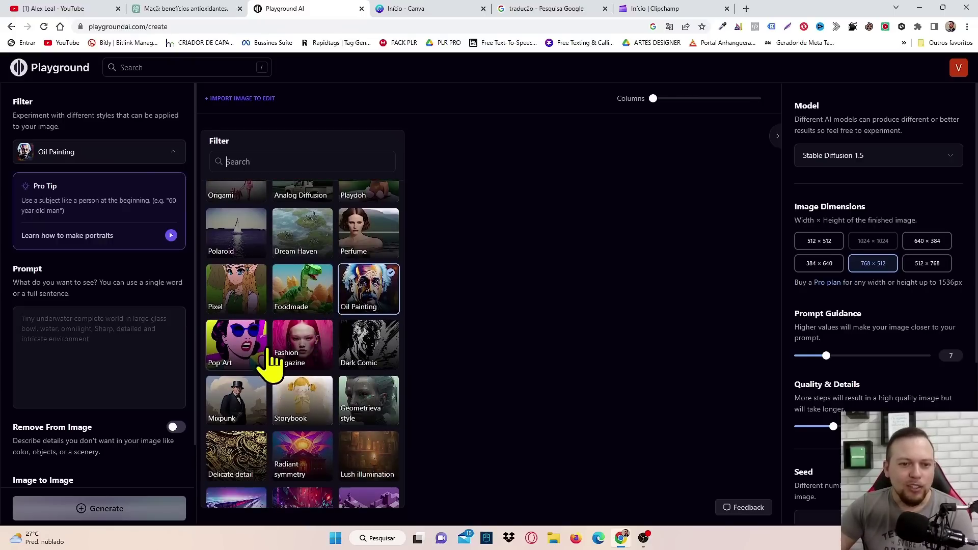
scroll(244, 347, down, 5)
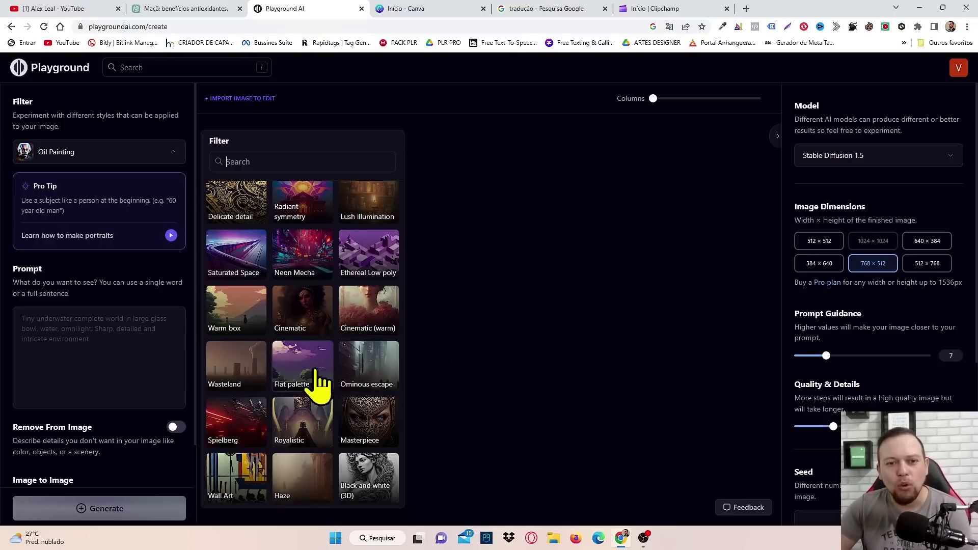
scroll(323, 398, up, 4)
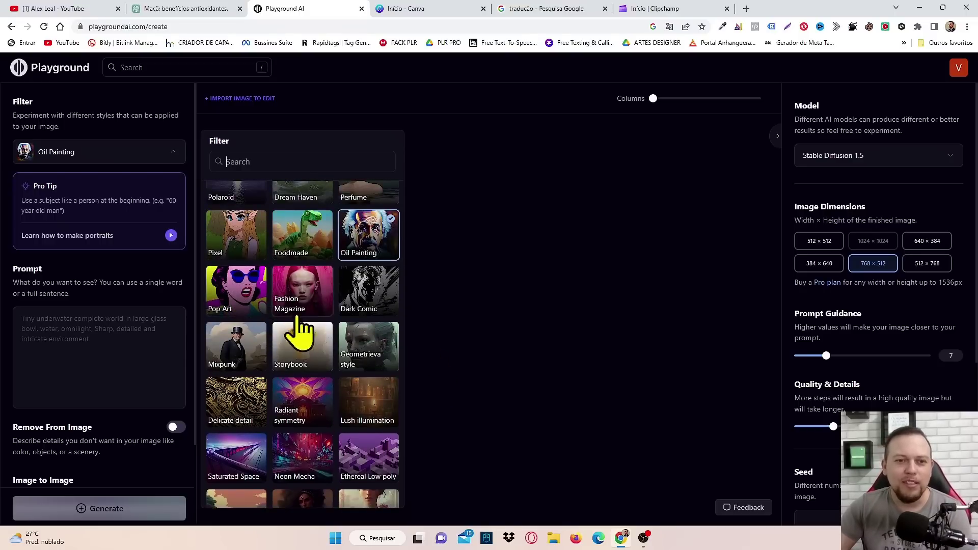
scroll(303, 346, up, 5)
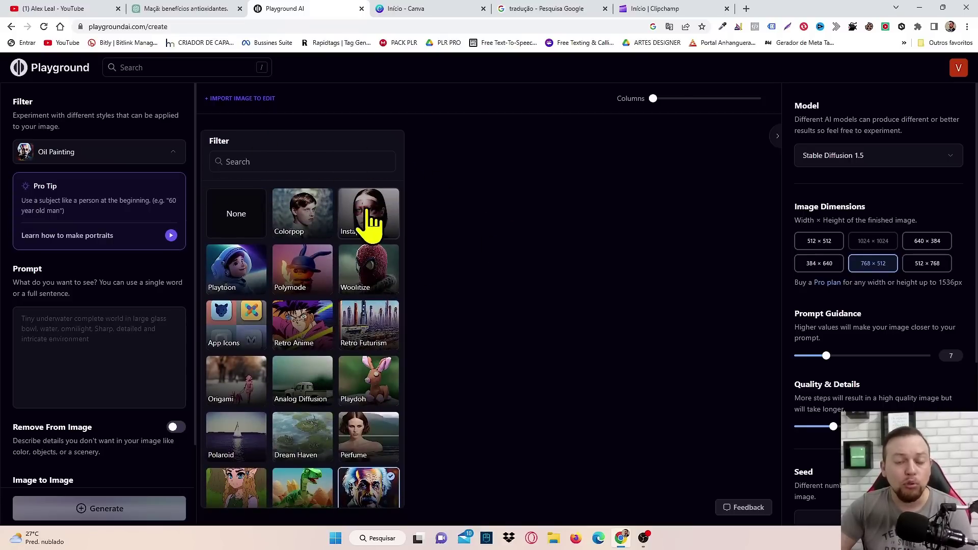
click(239, 219)
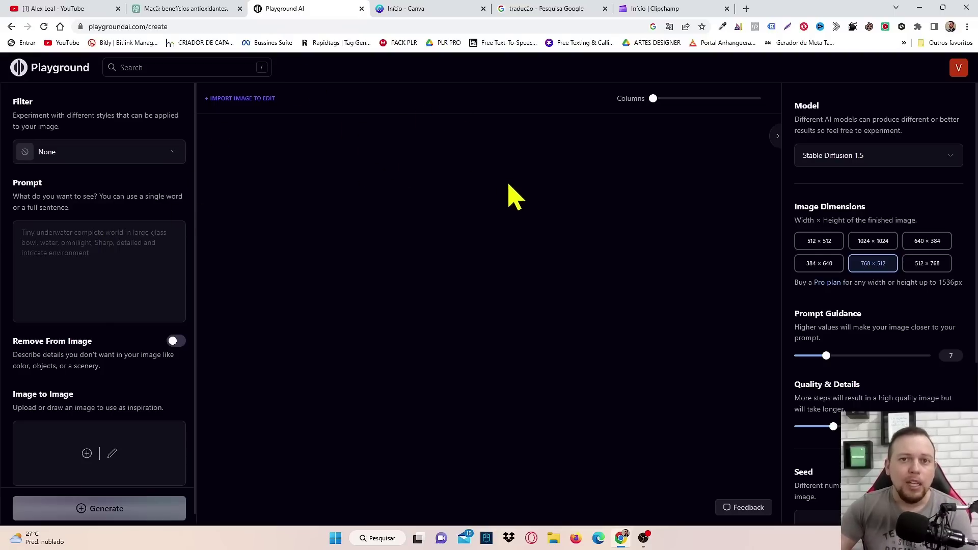
click(532, 10)
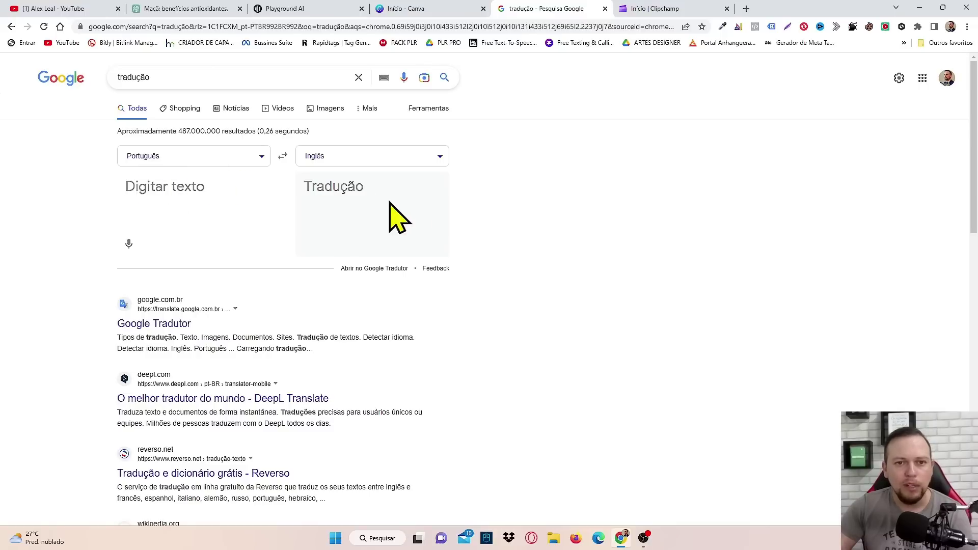
click(311, 8)
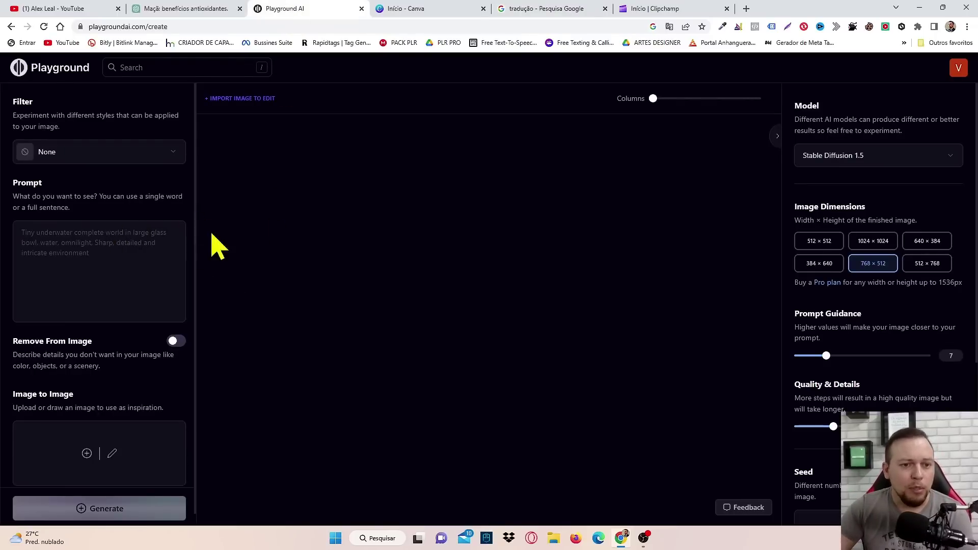
- Examine the model choices, keeping Stable Diffusion 1.5, and the dimensions, prompt guidance, quality, seed and image count settings
scroll(92, 382, down, 1)
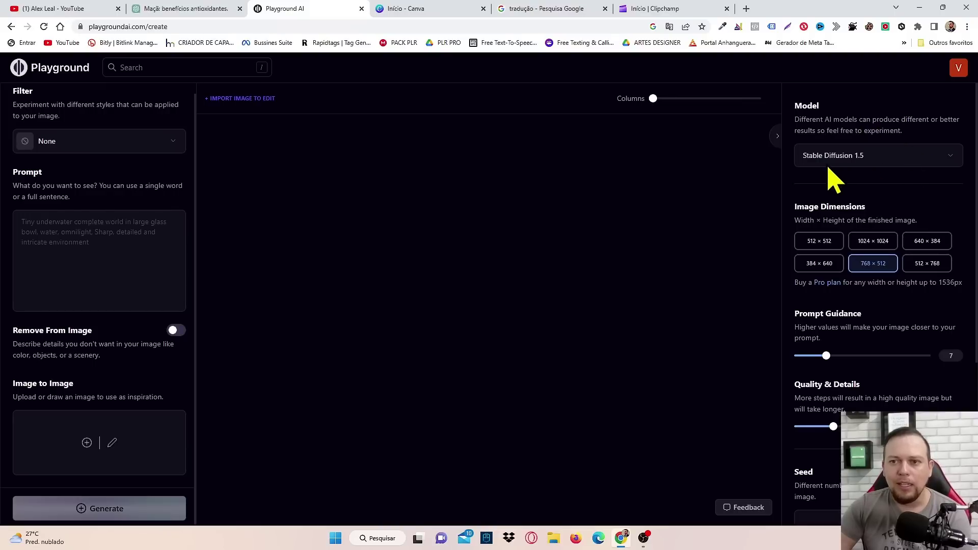
click(920, 158)
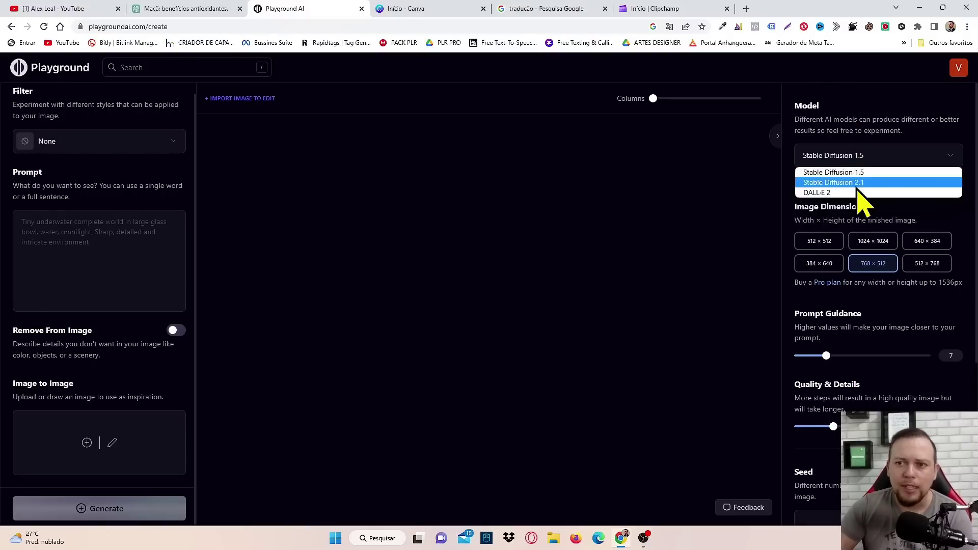
click(902, 172)
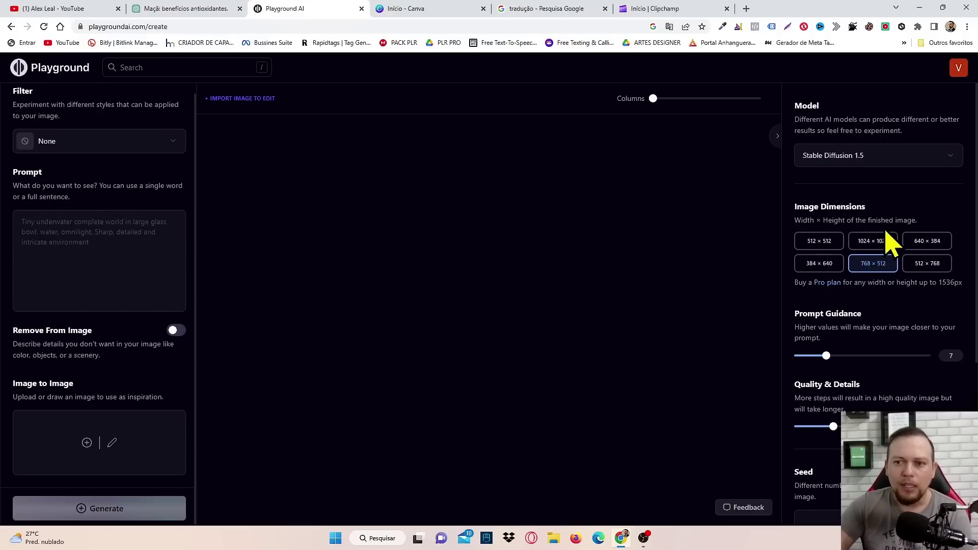
scroll(881, 265, down, 2)
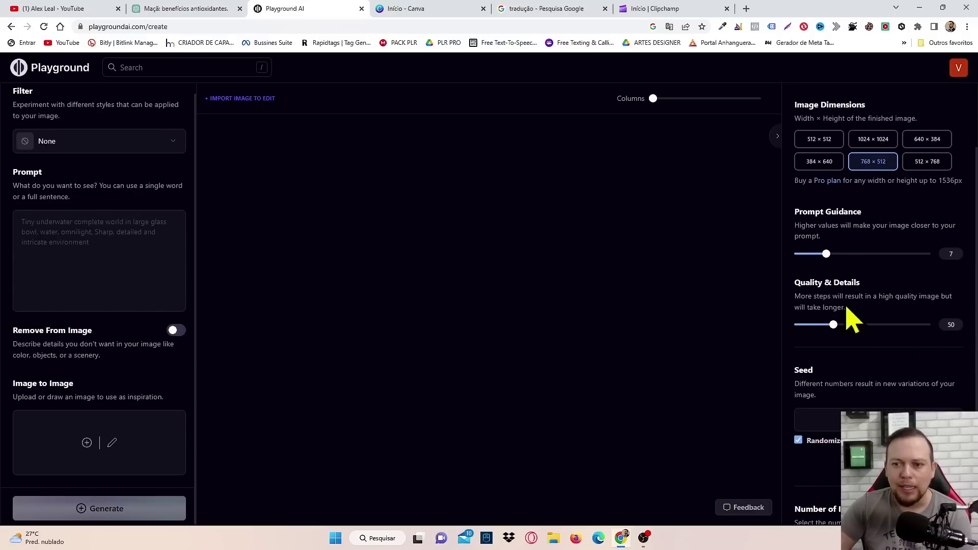
scroll(864, 365, down, 3)
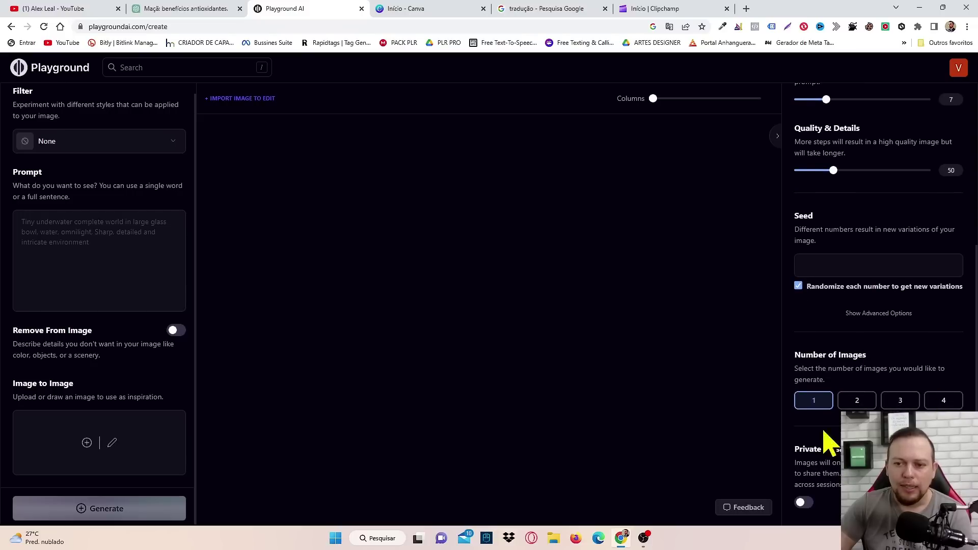
scroll(928, 380, up, 5)
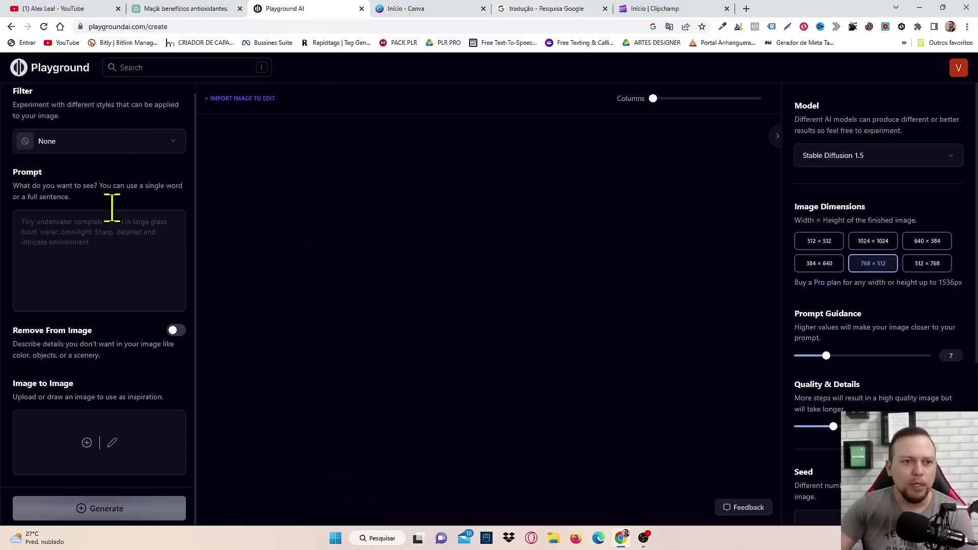
- Switch to the Google translator, translate "maça vermelha" from Portuguese to English and copy the translation
click(540, 9)
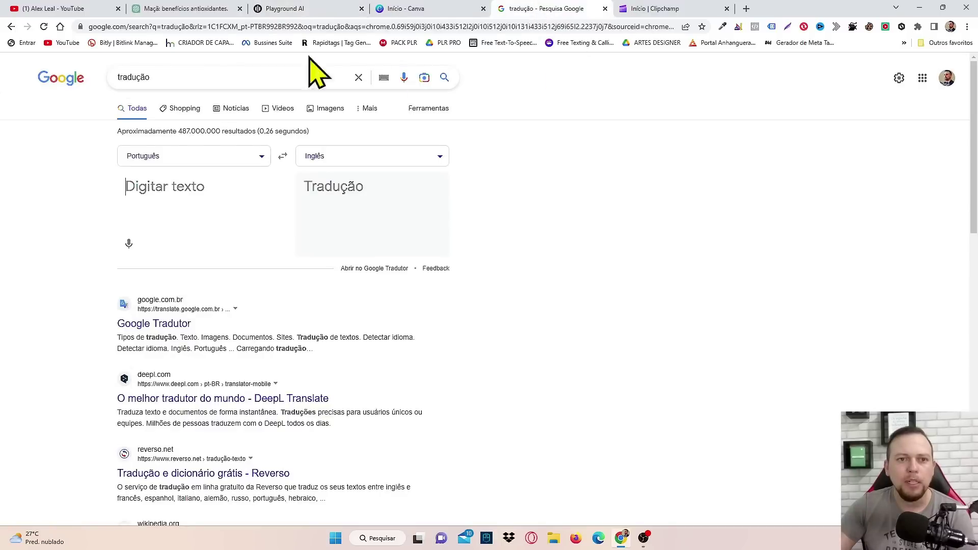
click(176, 187)
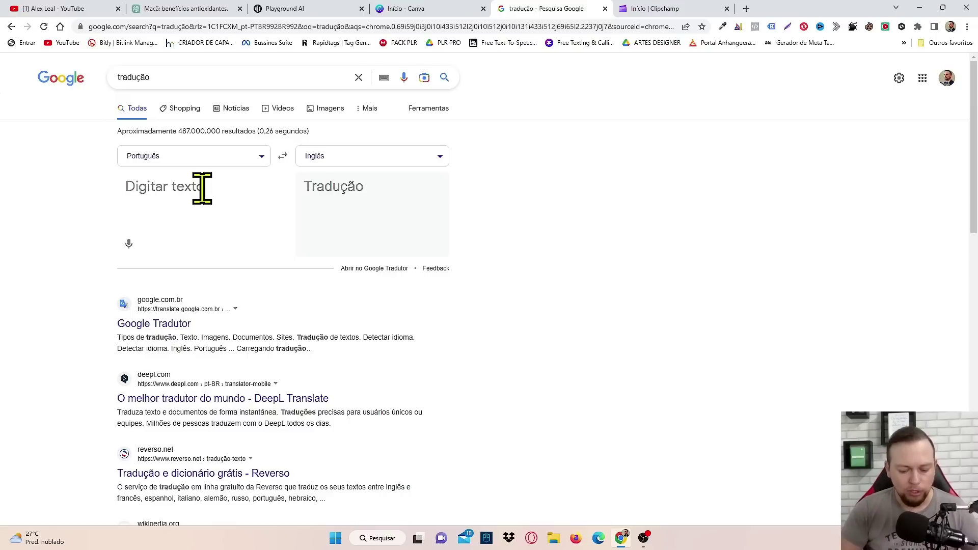
text(maça)
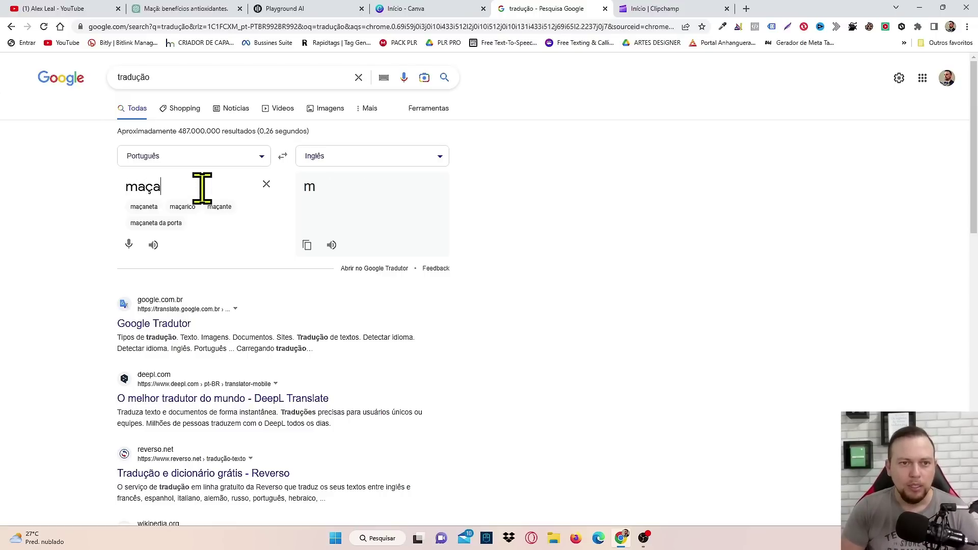
text( ver)
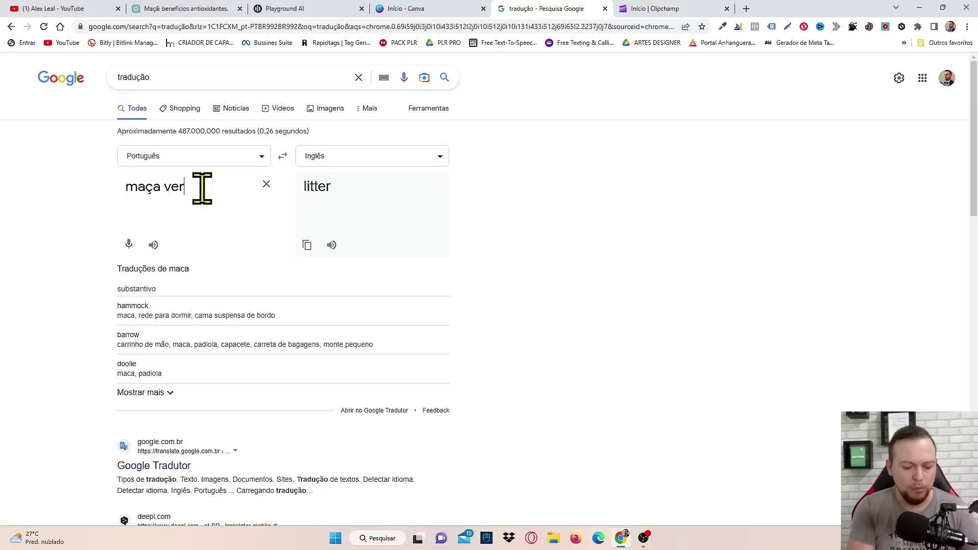
text(melha)
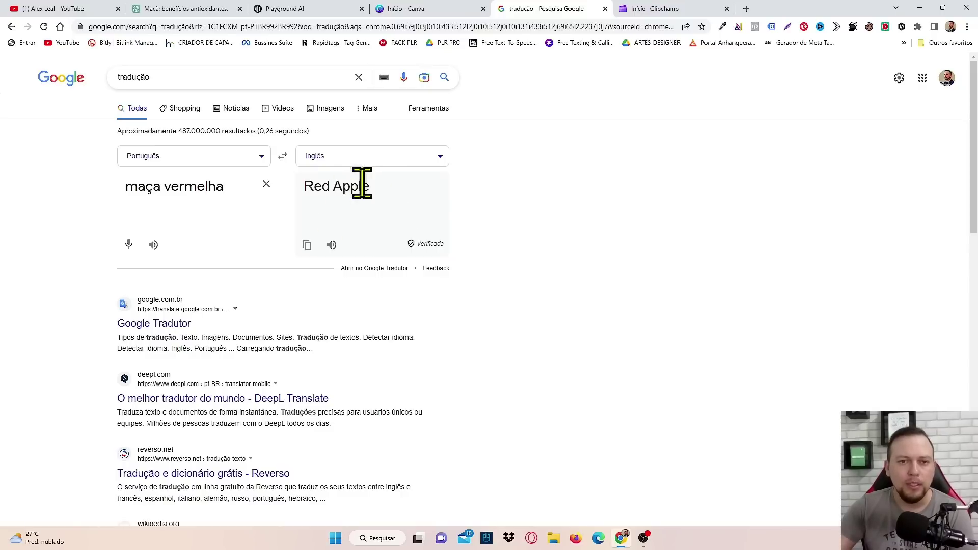
click(307, 246)
- Return to Playground AI and generate an image from the copied prompt "Red Apple"
click(283, 9)
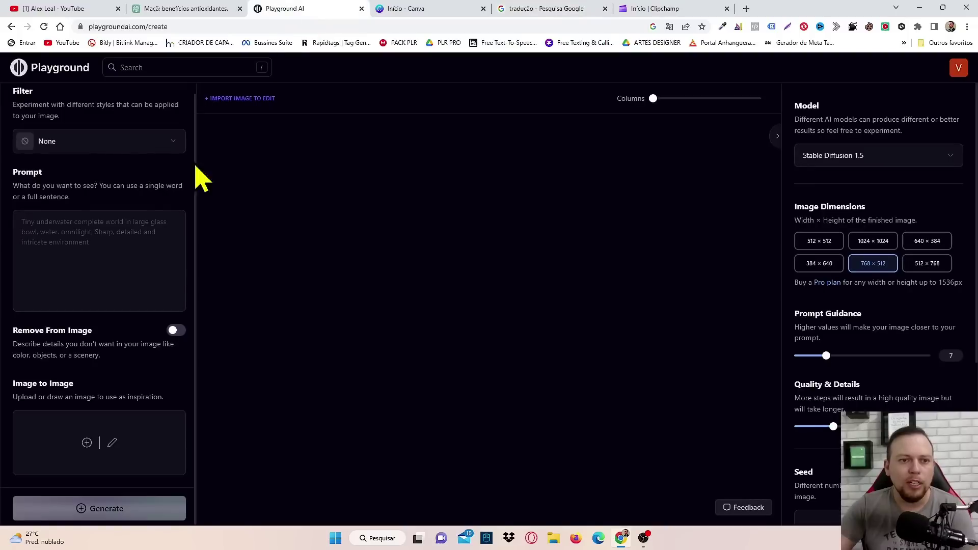
click(60, 229)
key(ctrl+v)
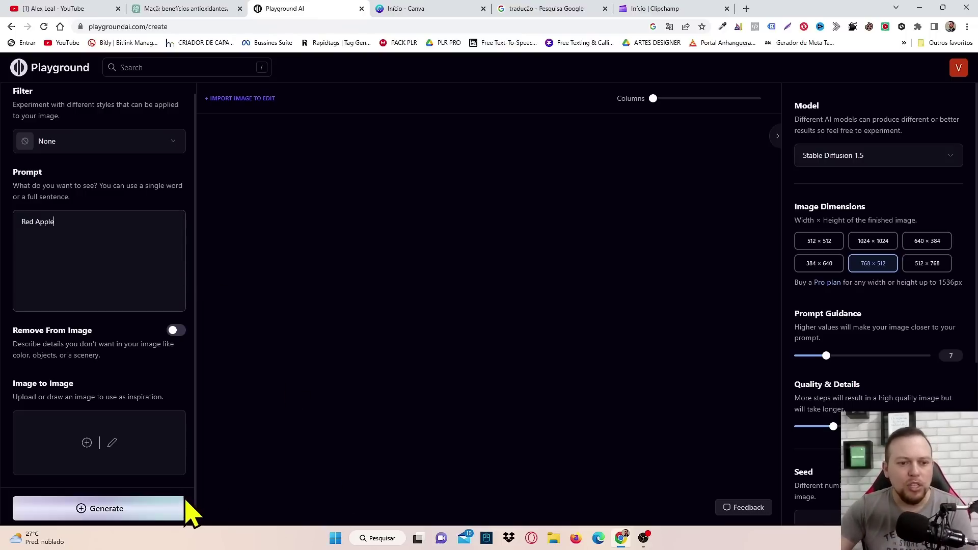
click(132, 514)
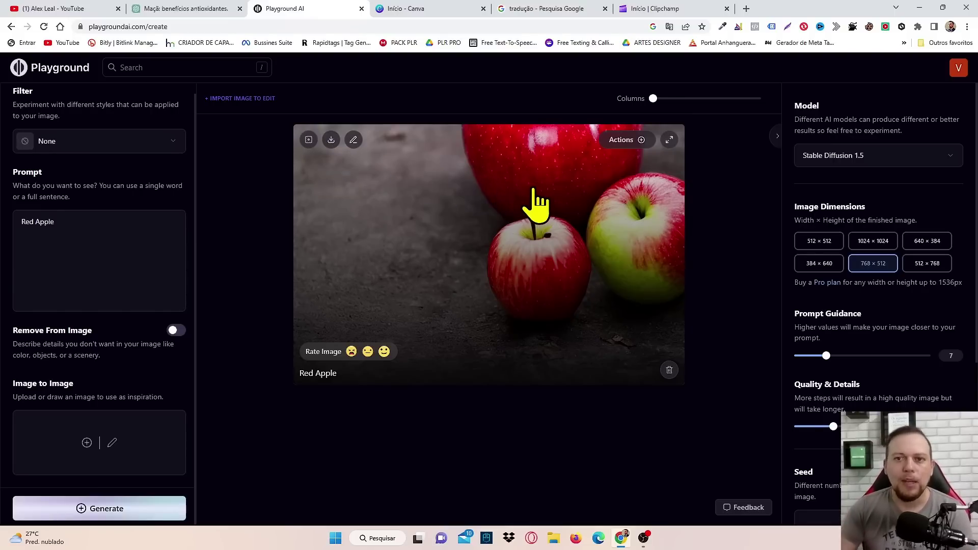
- Create variants of the generated red apple image
click(642, 145)
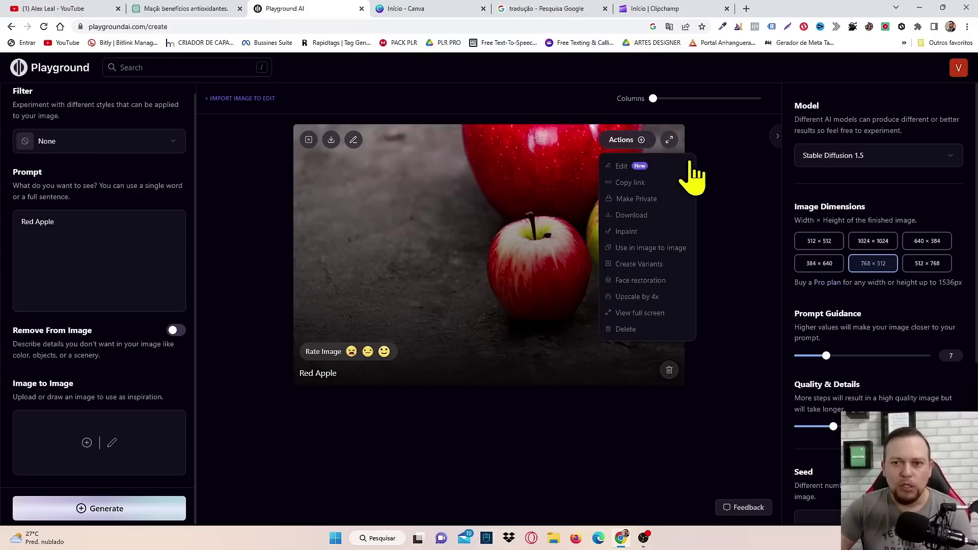
click(644, 144)
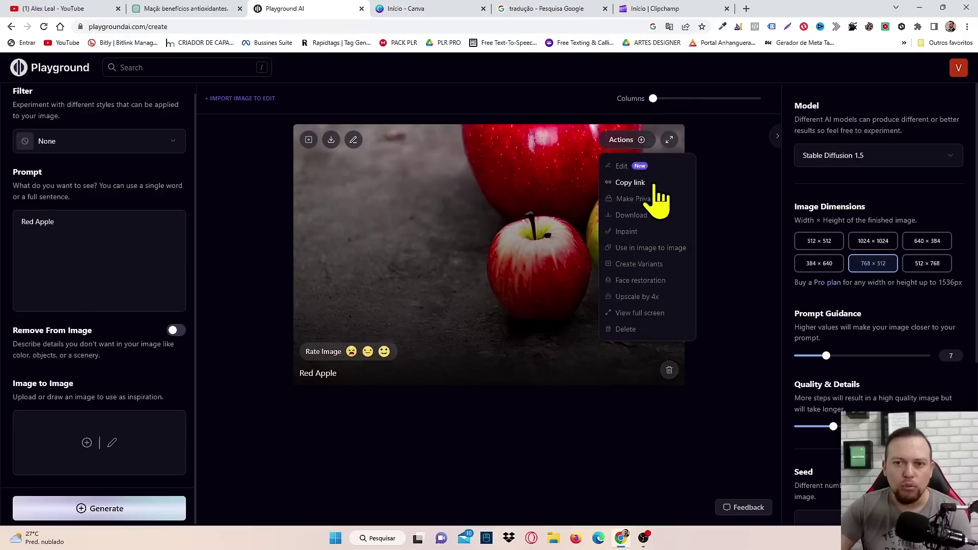
click(648, 266)
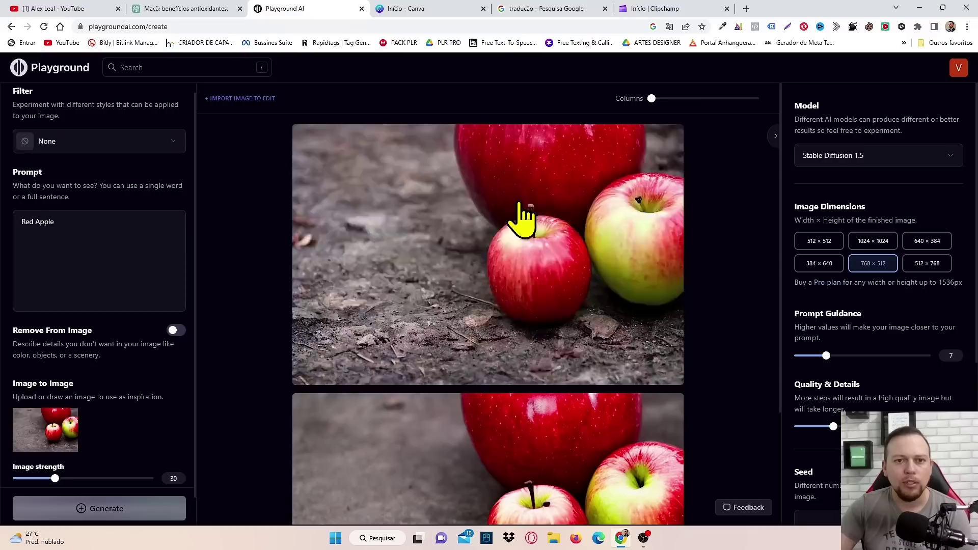
- Compare the new red apple variant with the original generated image
scroll(327, 284, down, 2)
scroll(428, 331, down, 1)
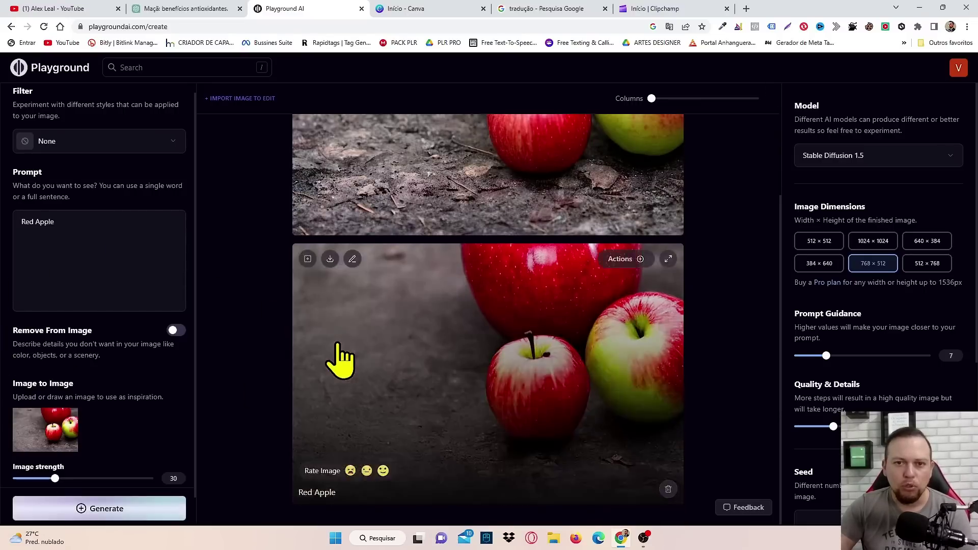
scroll(339, 356, up, 3)
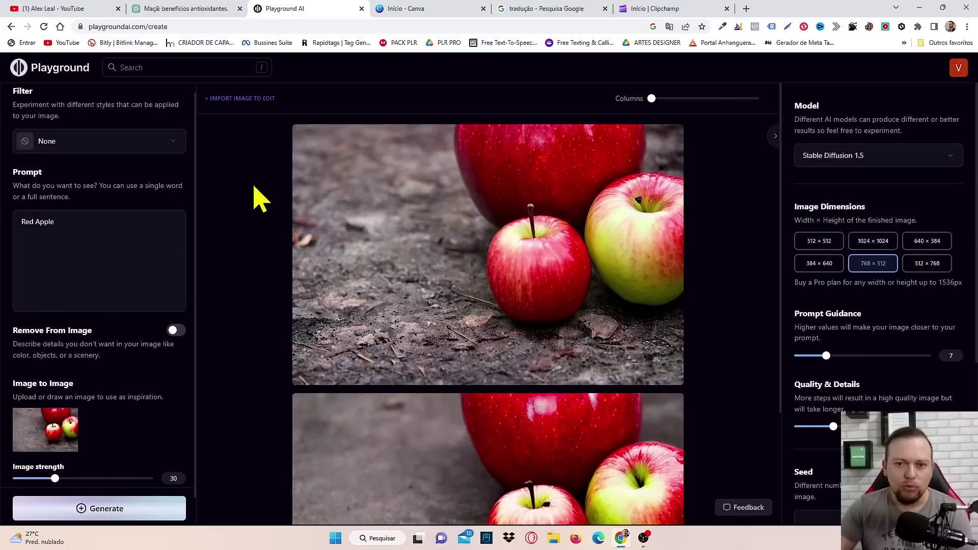
scroll(285, 257, down, 3)
scroll(392, 426, up, 3)
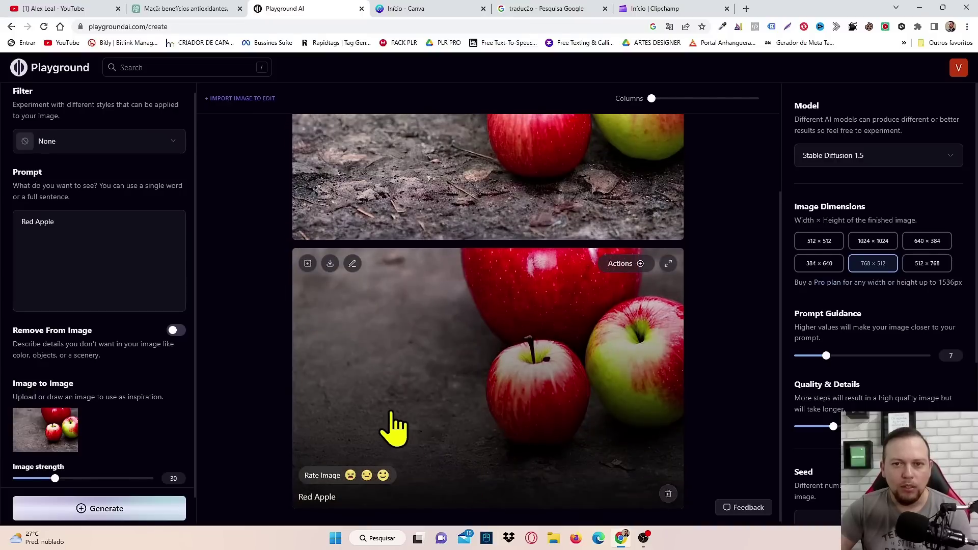
scroll(250, 290, down, 2)
scroll(484, 360, down, 1)
scroll(469, 294, up, 1)
scroll(400, 233, down, 3)
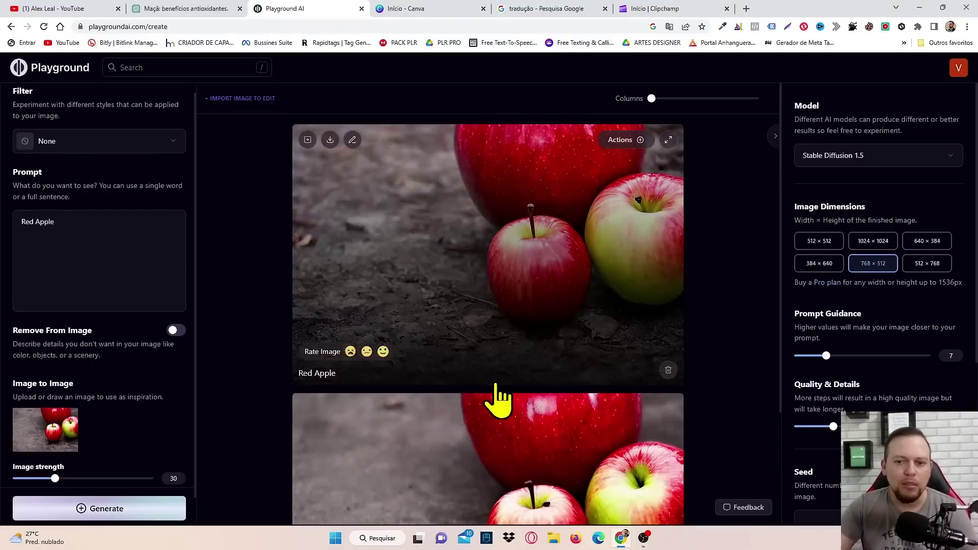
scroll(491, 397, down, 3)
scroll(415, 296, down, 3)
scroll(414, 301, up, 1)
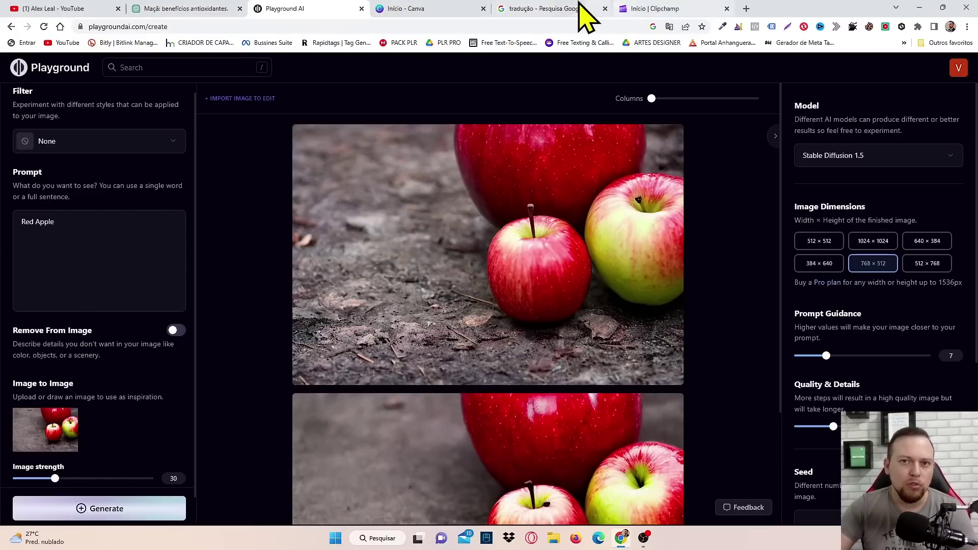
- Switch to the Google translator, replace the text with "suco de maça" and copy its English translation
mouse_move(546, 4)
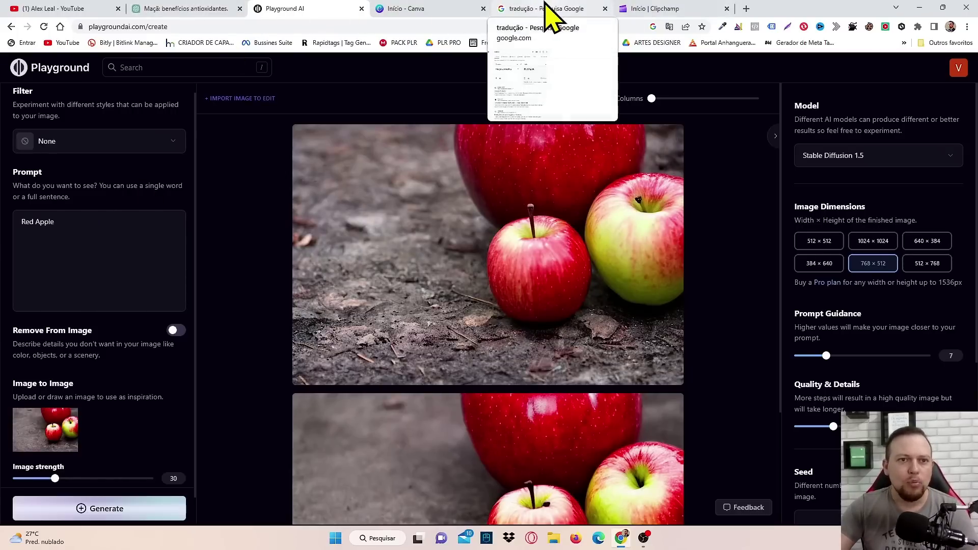
click(546, 10)
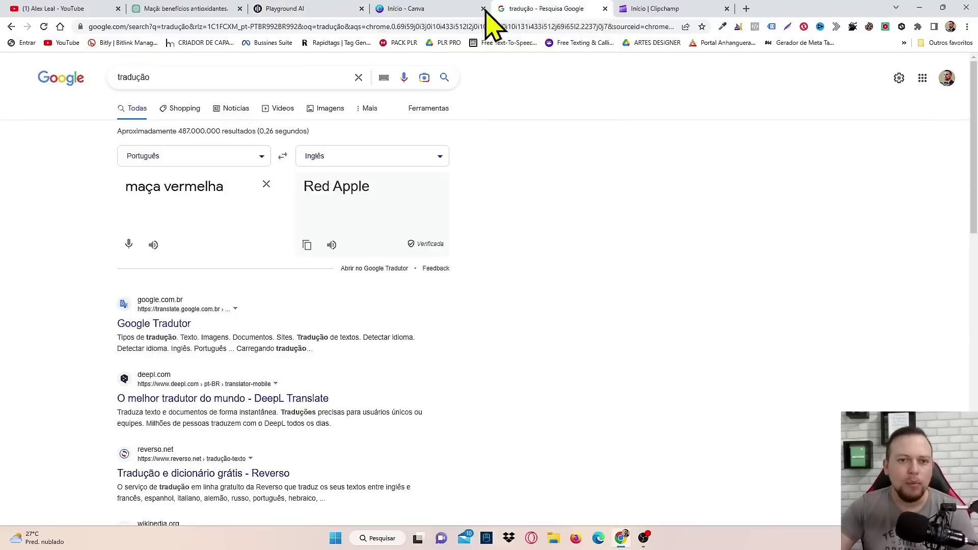
triple_click(234, 187)
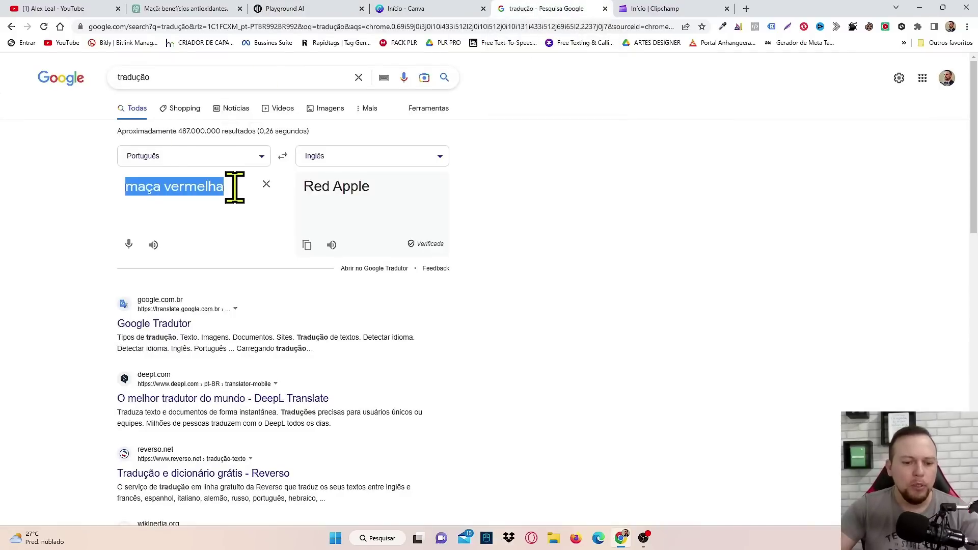
text(suc)
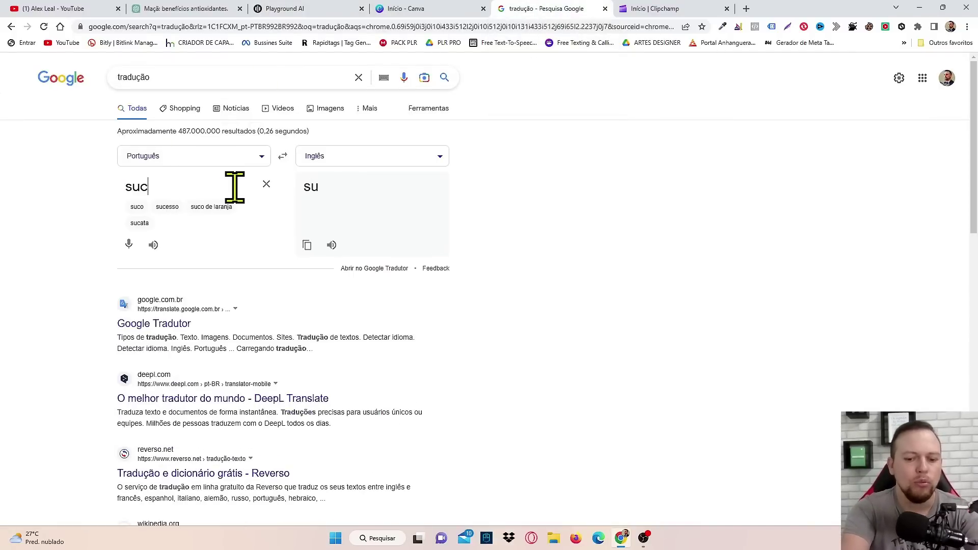
text(o de maça)
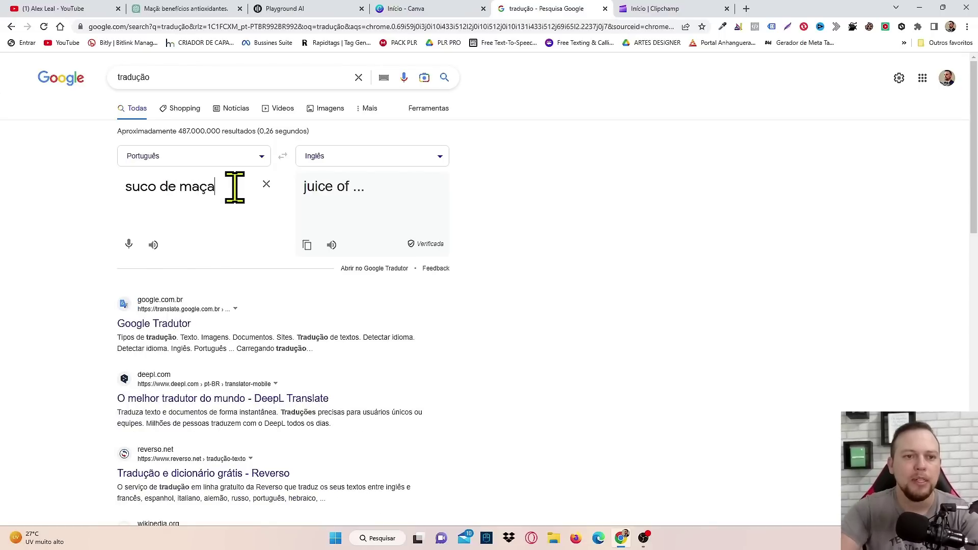
click(307, 245)
- Return to Playground AI, replace the prompt with "Apple juice" and generate an image with the current reference image
click(305, 9)
click(86, 240)
key(BackSpace)
key(BackSpace)
key(ctrl+v)
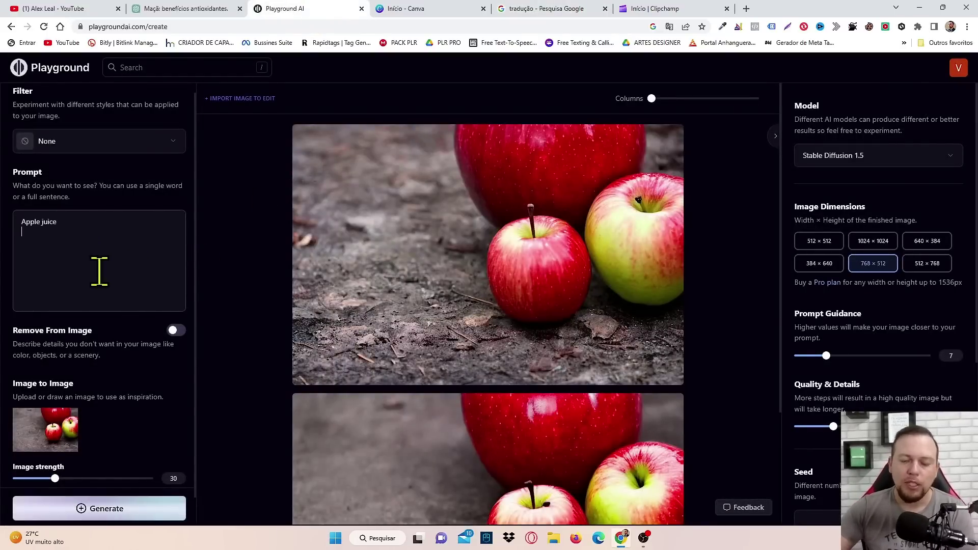
scroll(191, 394, down, 1)
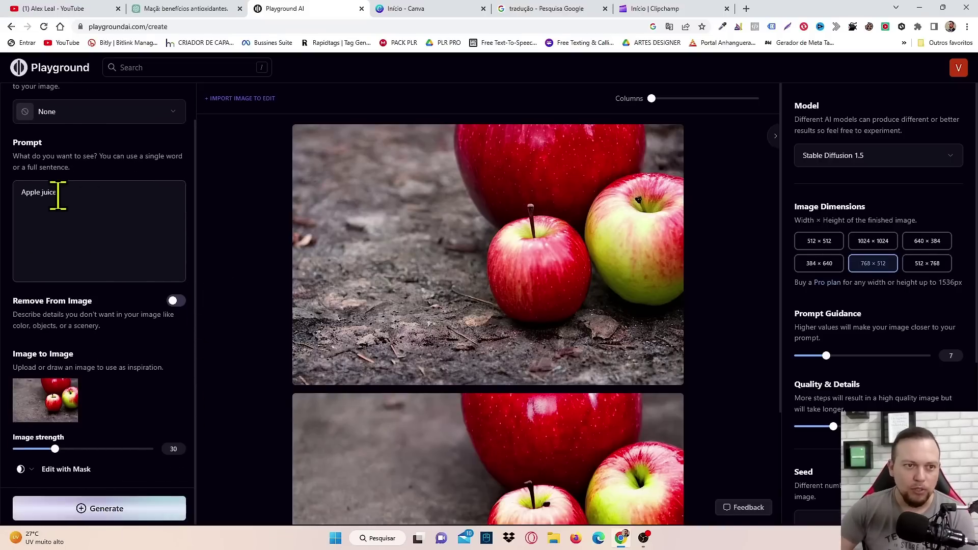
click(94, 509)
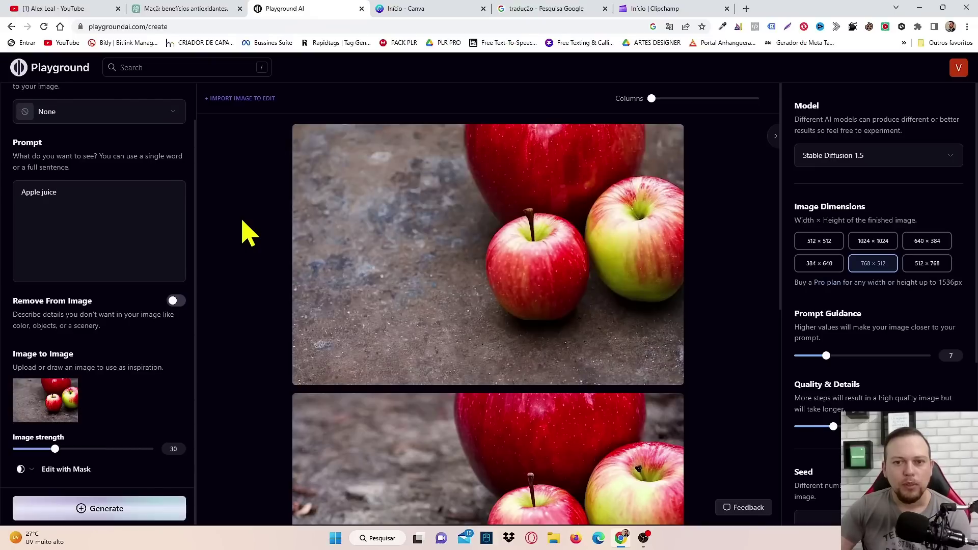
- Examine the Apple juice result against the earlier variant and the reference image, and look over its available actions
scroll(487, 227, down, 2)
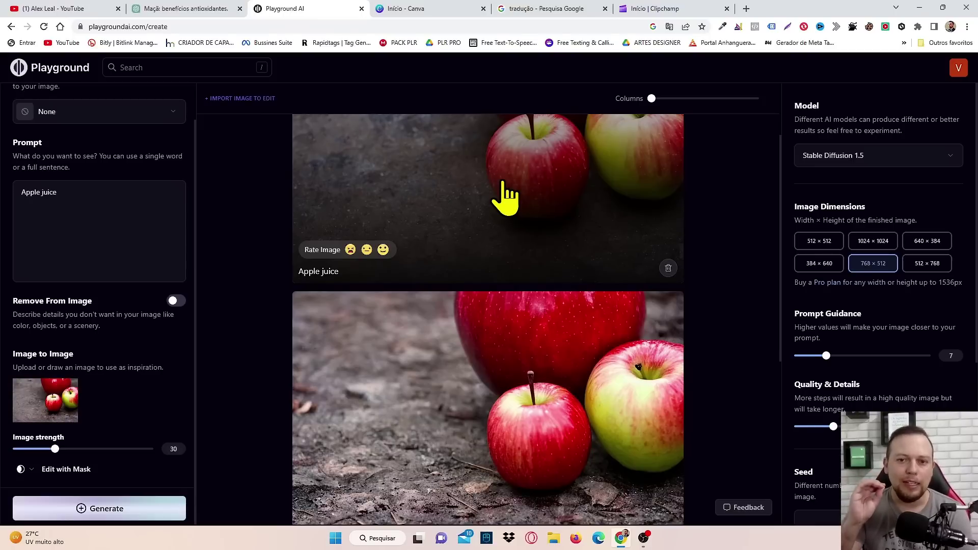
scroll(480, 196, up, 2)
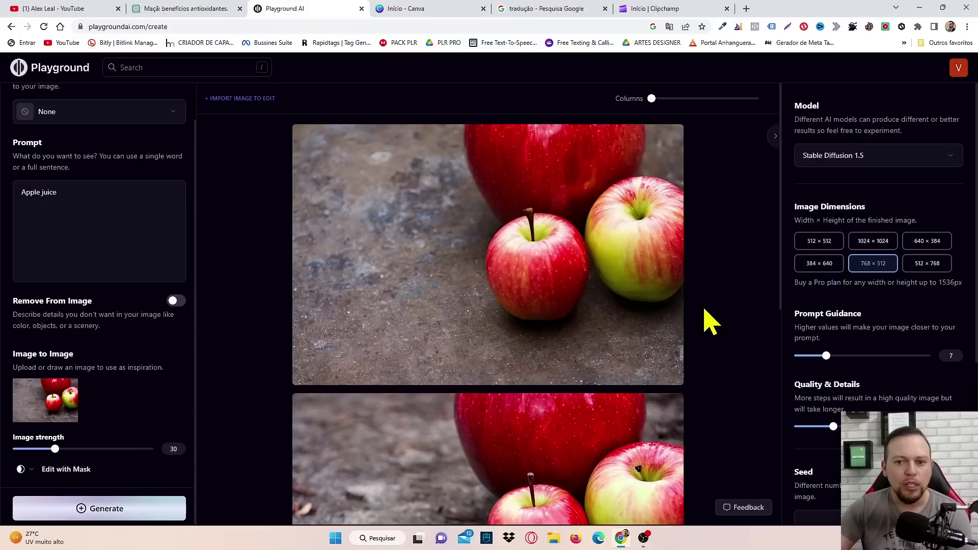
click(645, 147)
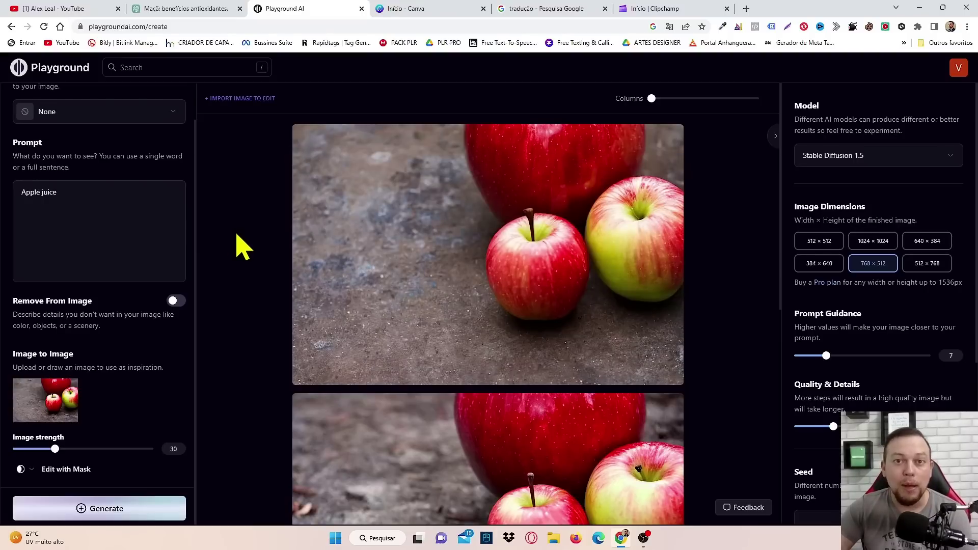
scroll(240, 252, down, 2)
mouse_move(73, 409)
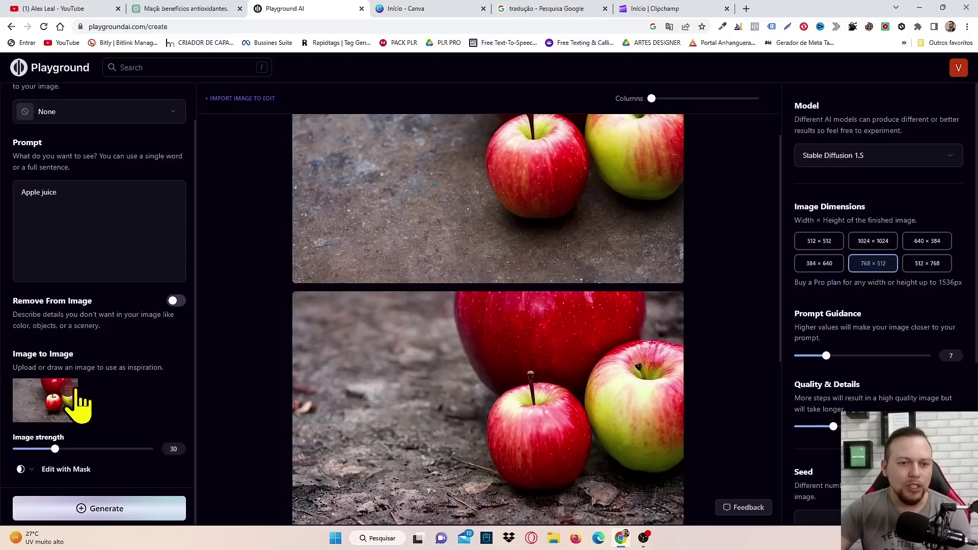
scroll(387, 284, up, 2)
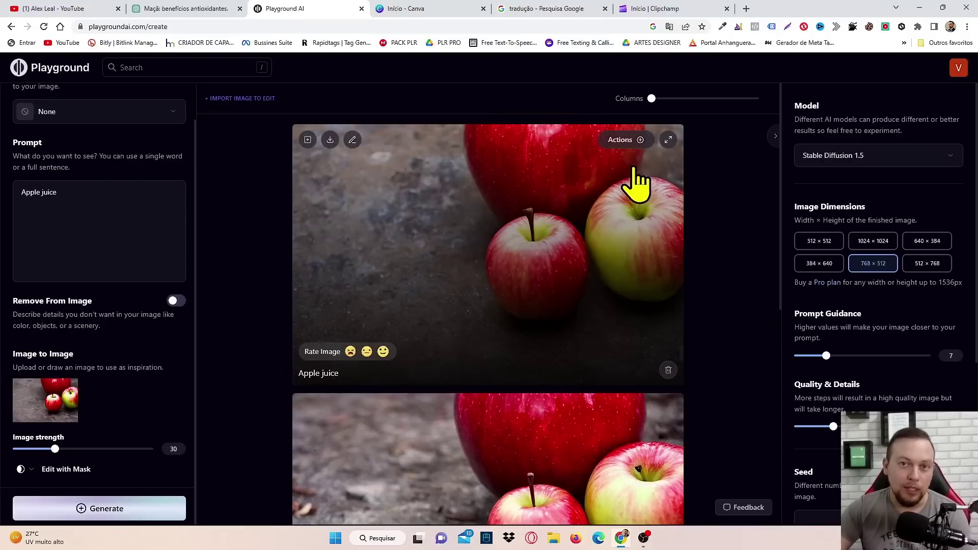
click(641, 147)
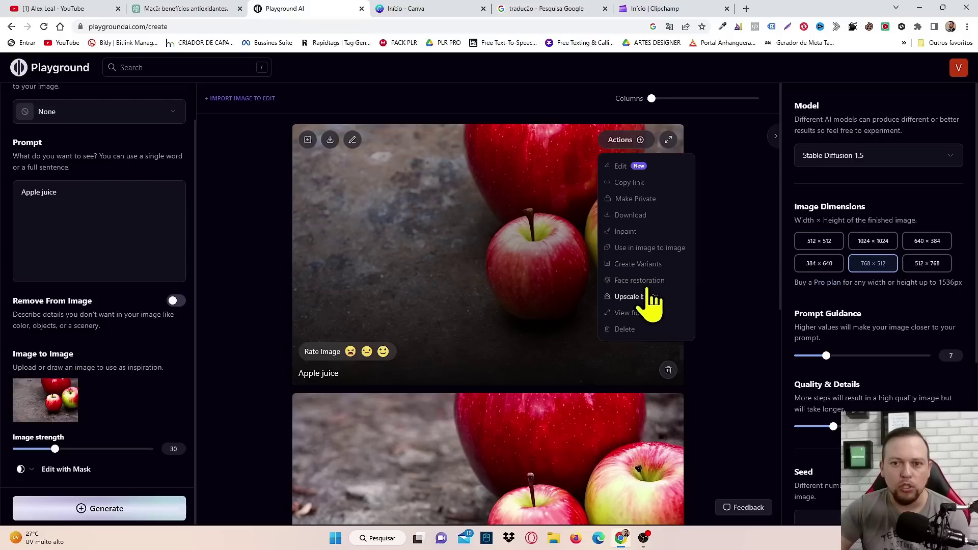
- Remove the Image to Image reference picture and generate the "Apple juice" prompt again
click(72, 398)
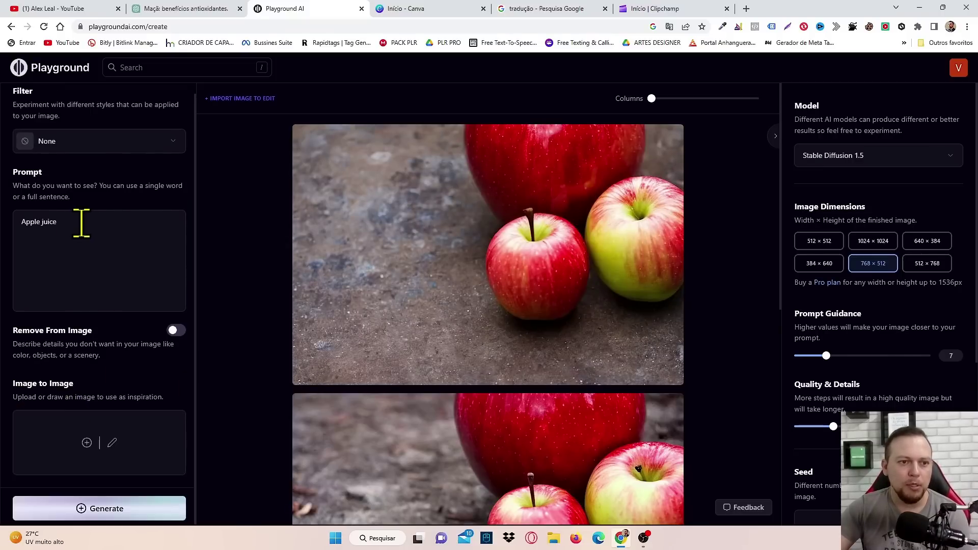
scroll(120, 277, up, 1)
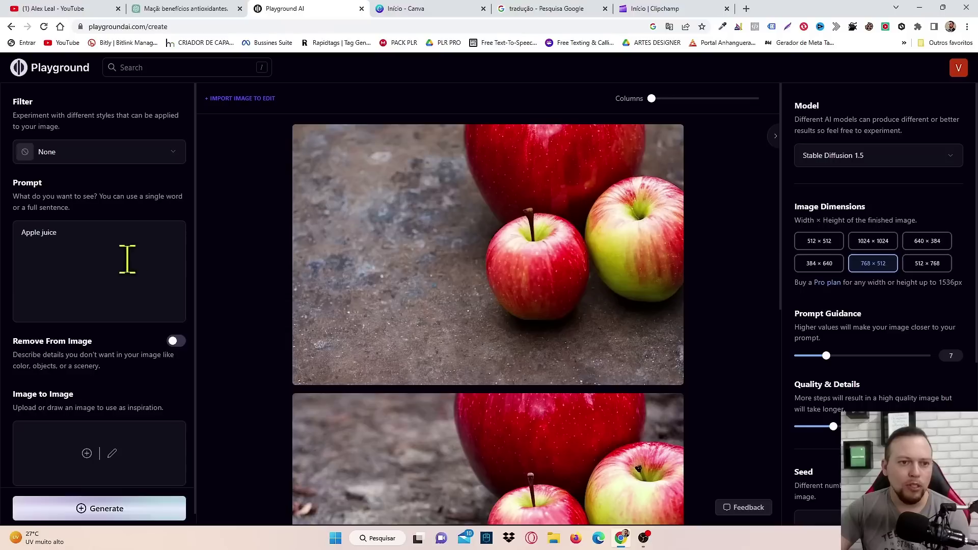
click(106, 508)
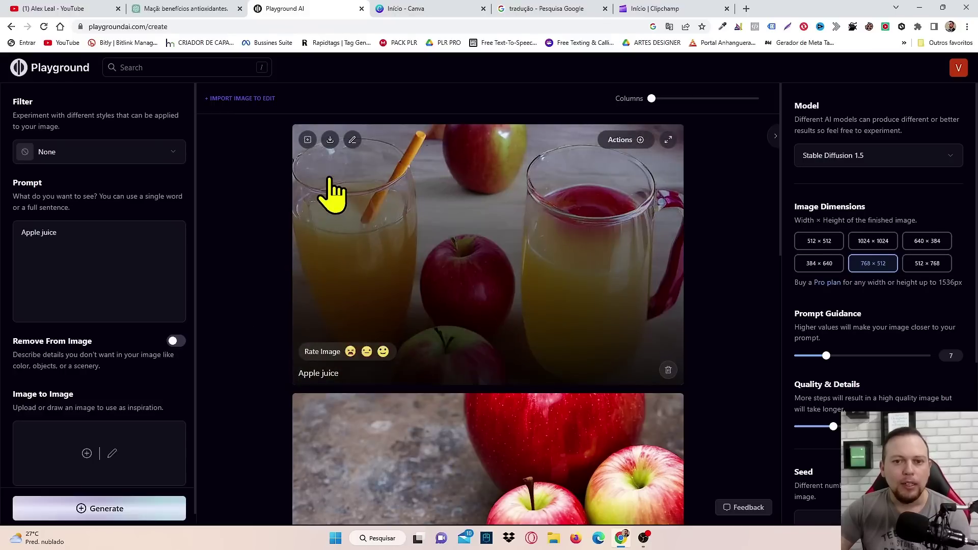
mouse_move(301, 135)
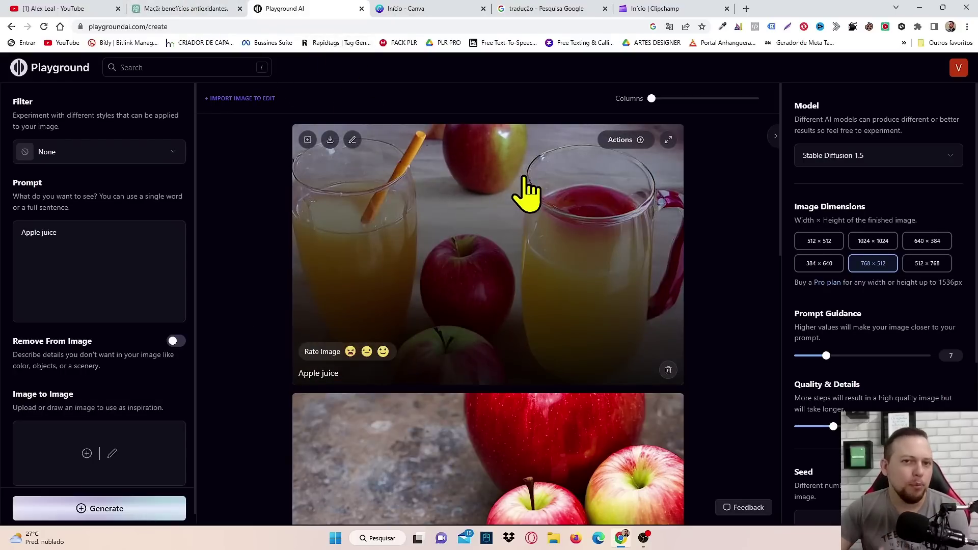
- Check the ChatGPT script, switch to the Google translator, replace the text with "maça picada" and copy its English translation
click(199, 9)
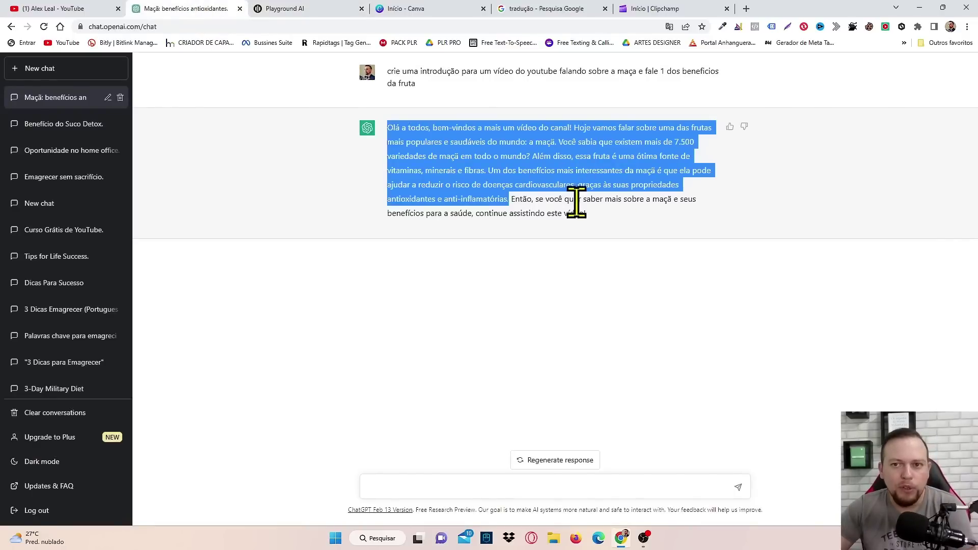
click(294, 10)
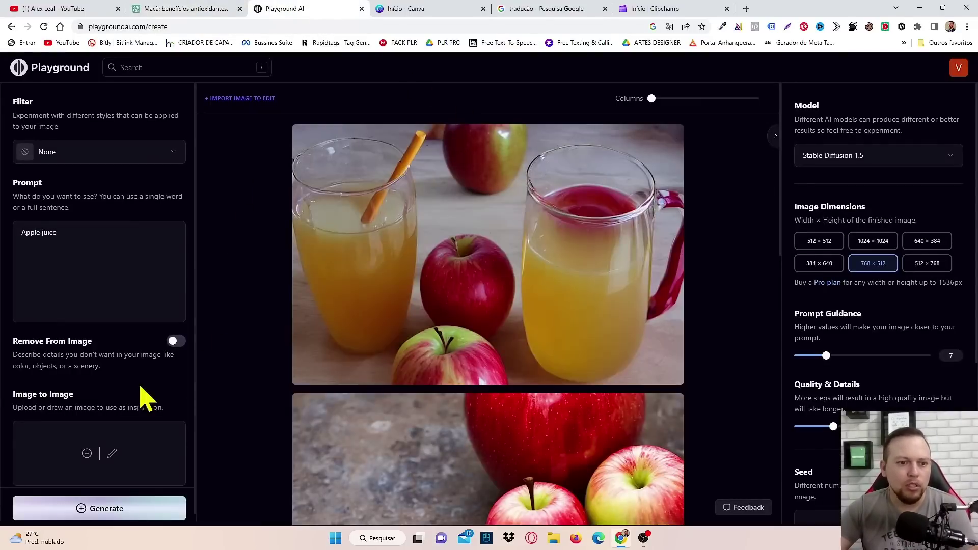
click(535, 9)
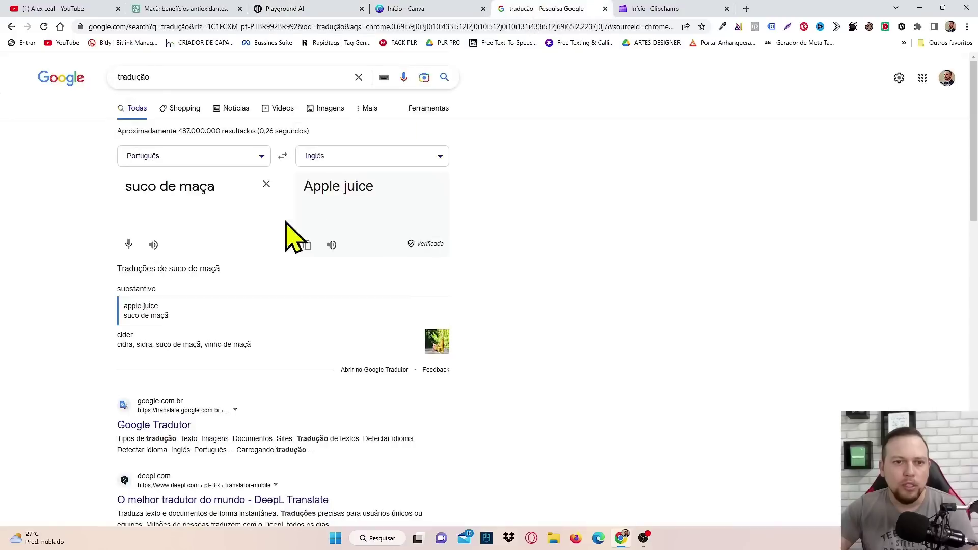
triple_click(229, 188)
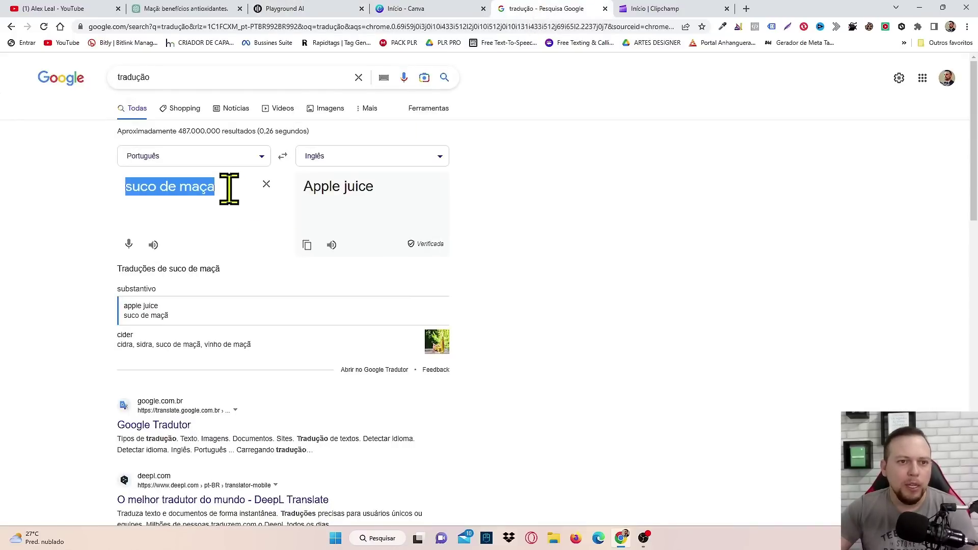
text(maça picada)
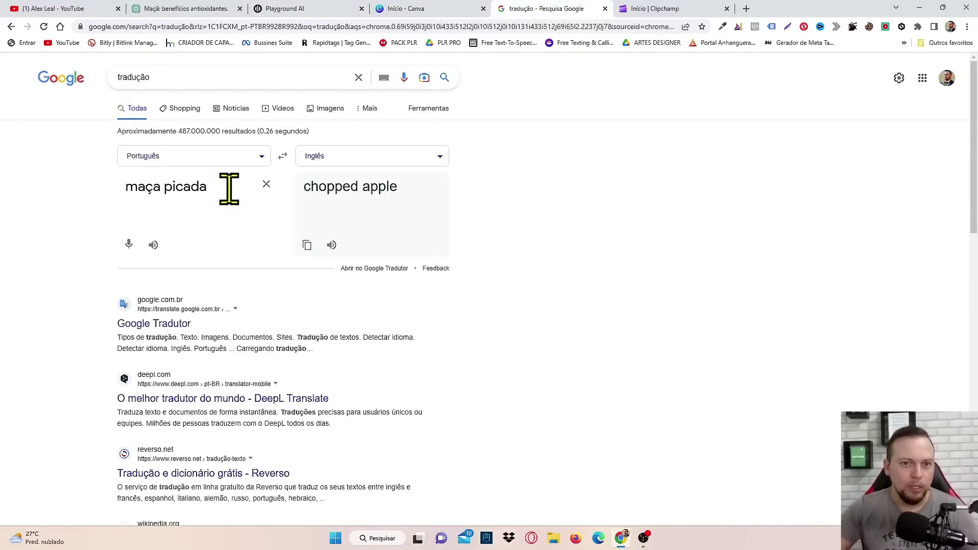
click(306, 245)
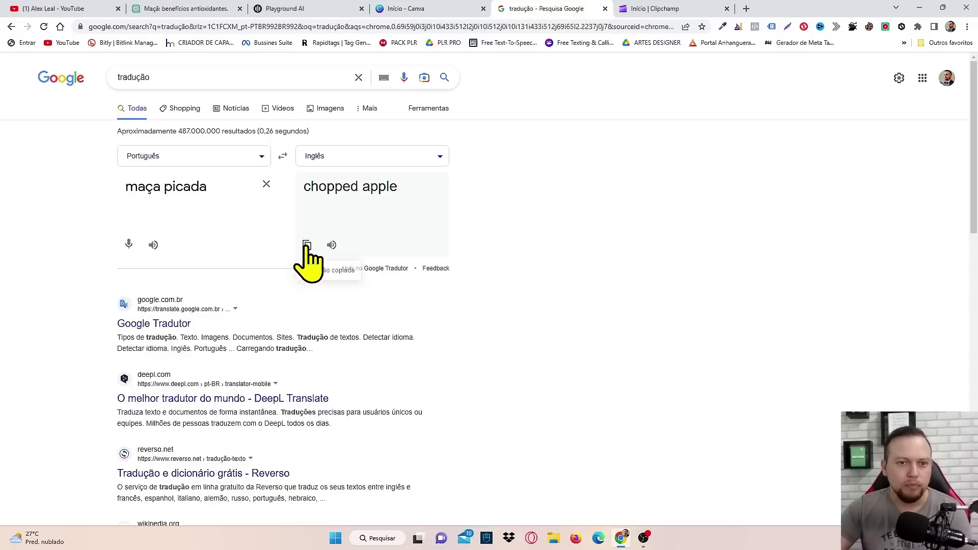
- Return to Playground AI, replace the prompt with "chopped apple", generate an image and compare it with the earlier results
click(298, 9)
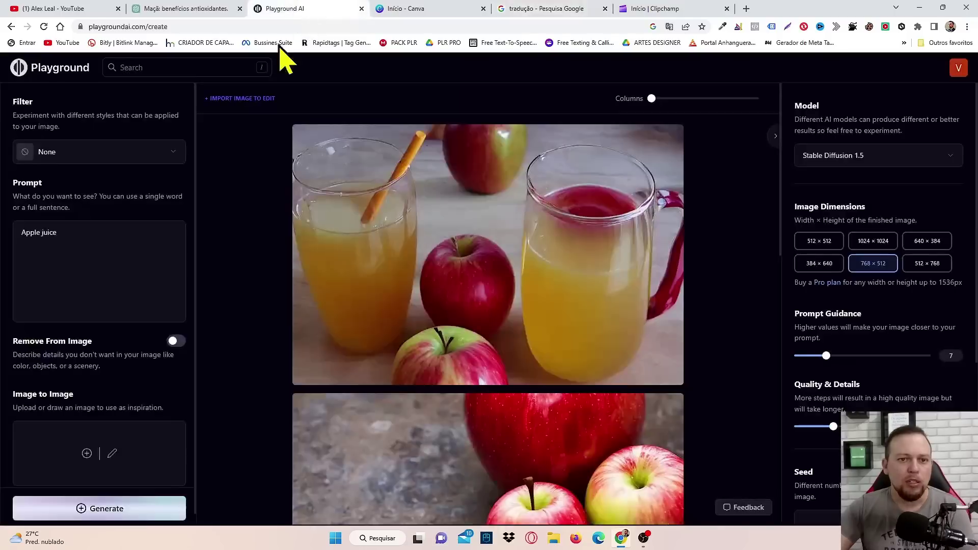
key(ctrl+v)
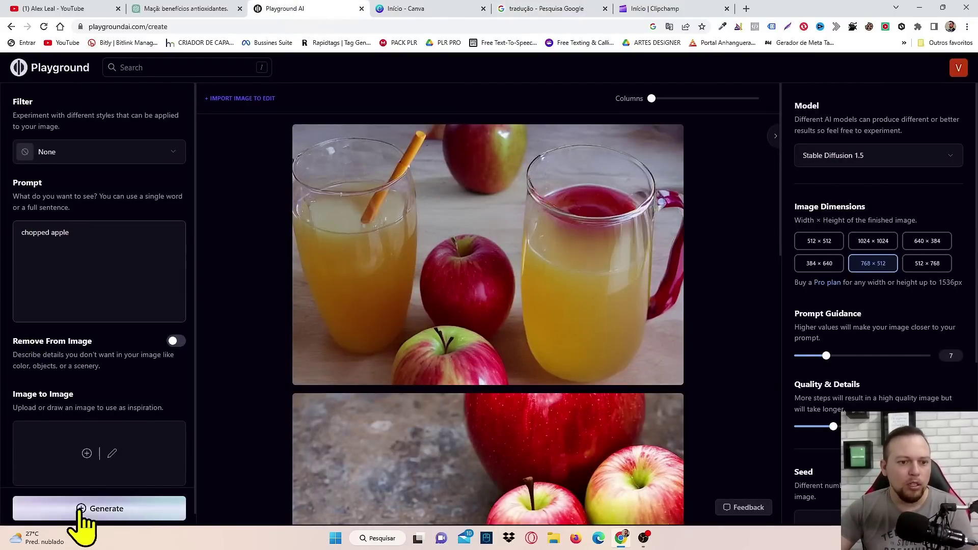
click(96, 526)
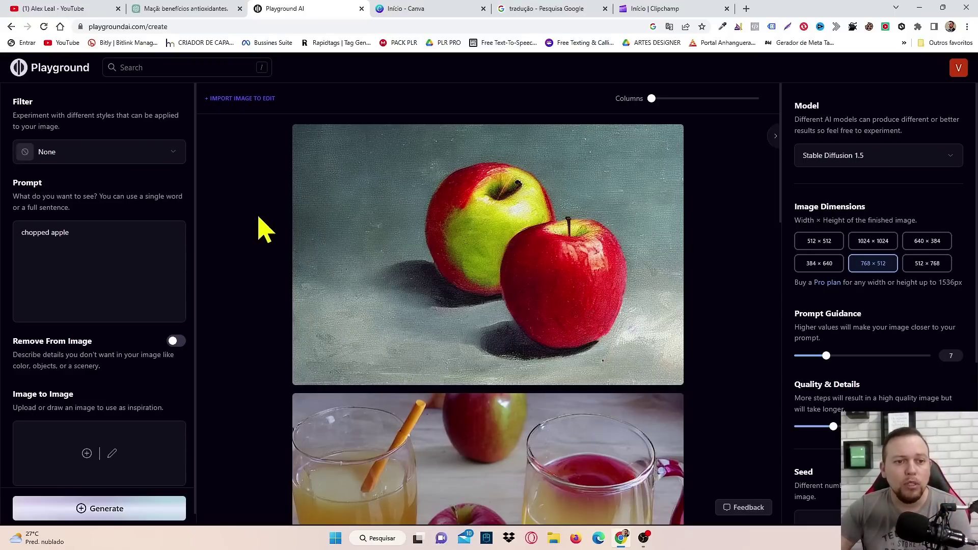
scroll(480, 312, down, 3)
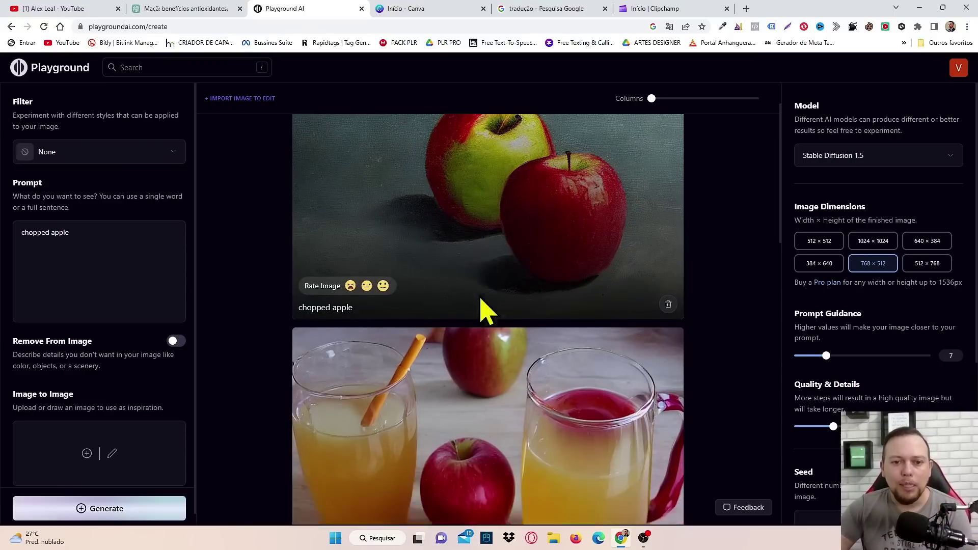
scroll(481, 311, down, 6)
scroll(512, 369, up, 8)
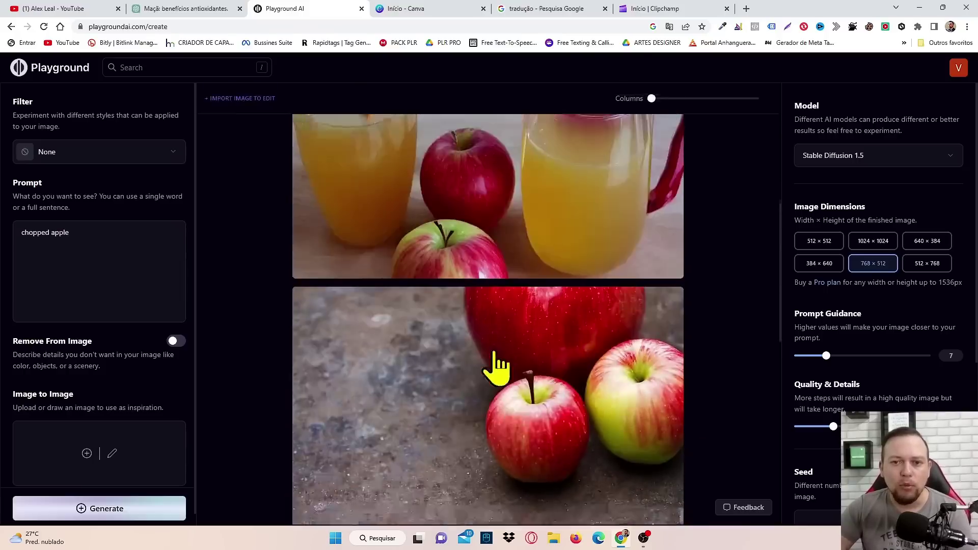
scroll(513, 382, up, 1)
scroll(469, 332, down, 4)
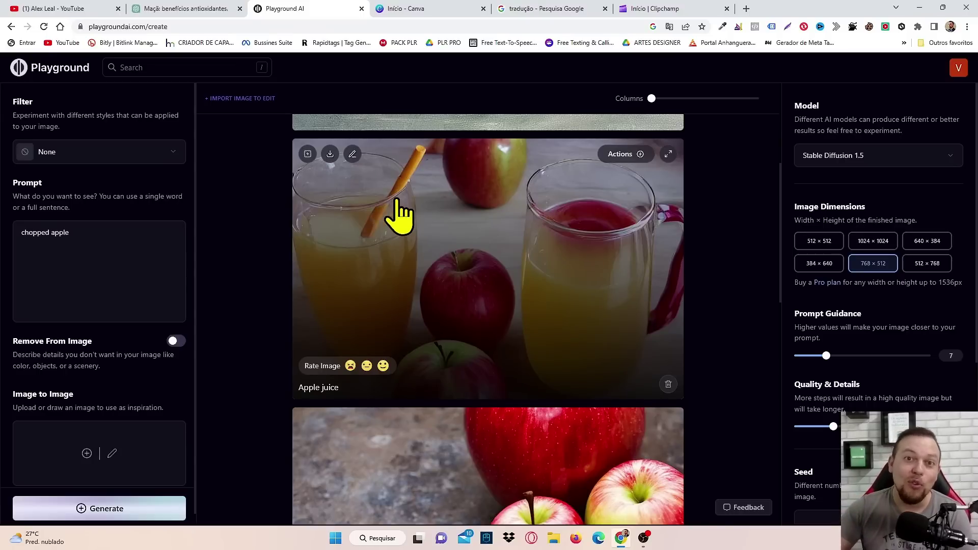
- Switch to Canva, create a blank YouTube thumbnail design and open the Text to Image app
click(397, 10)
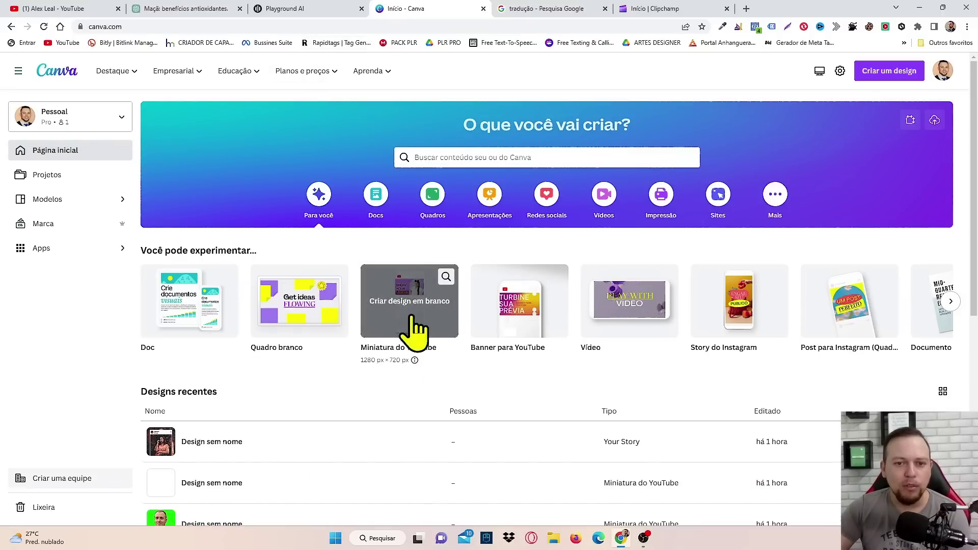
click(443, 159)
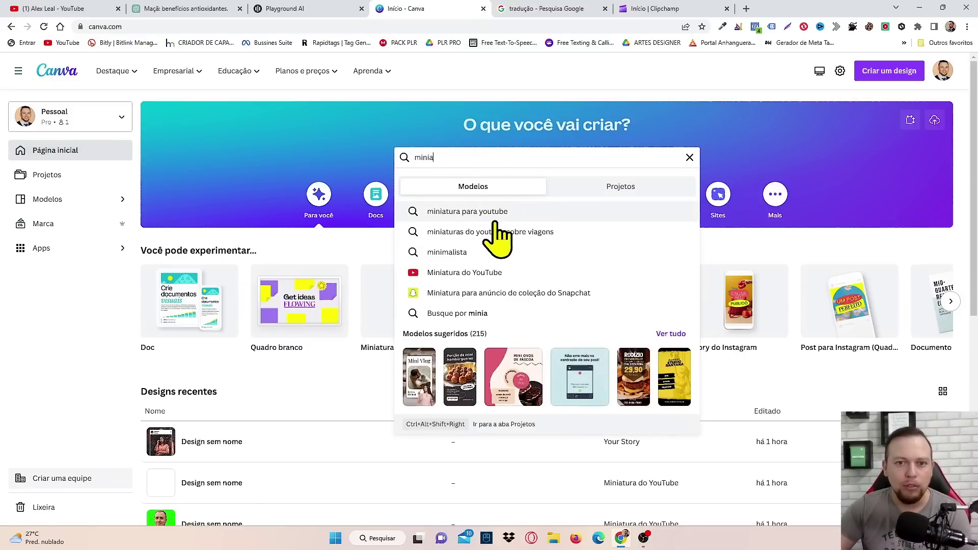
click(482, 275)
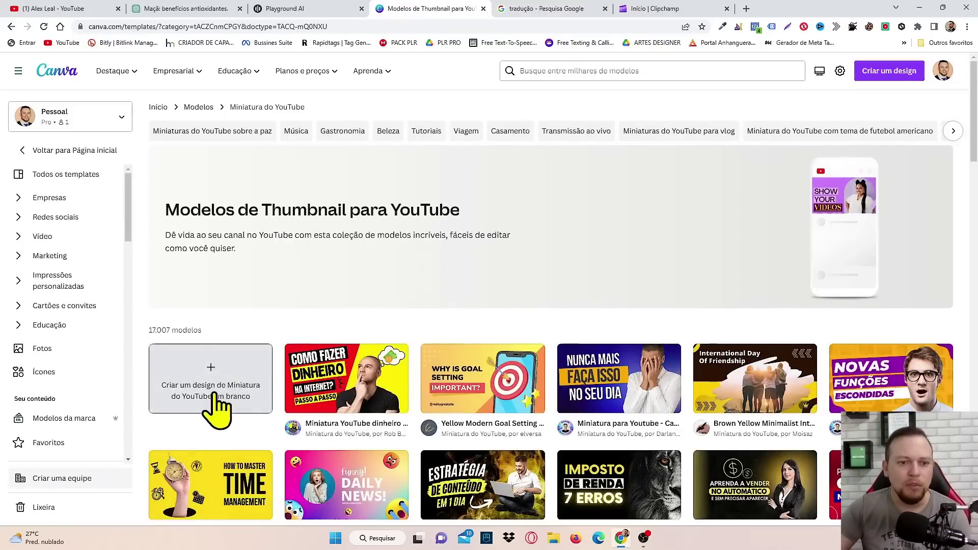
click(216, 397)
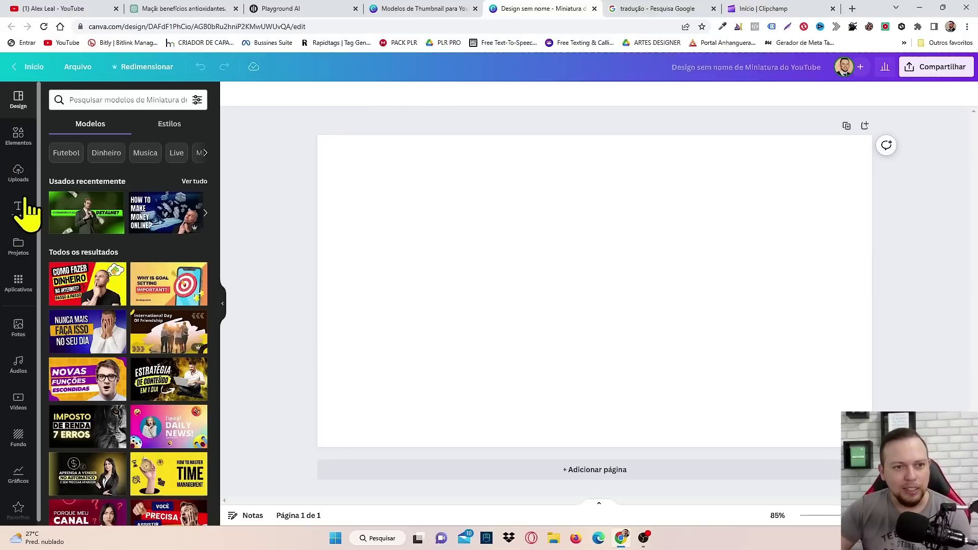
click(21, 287)
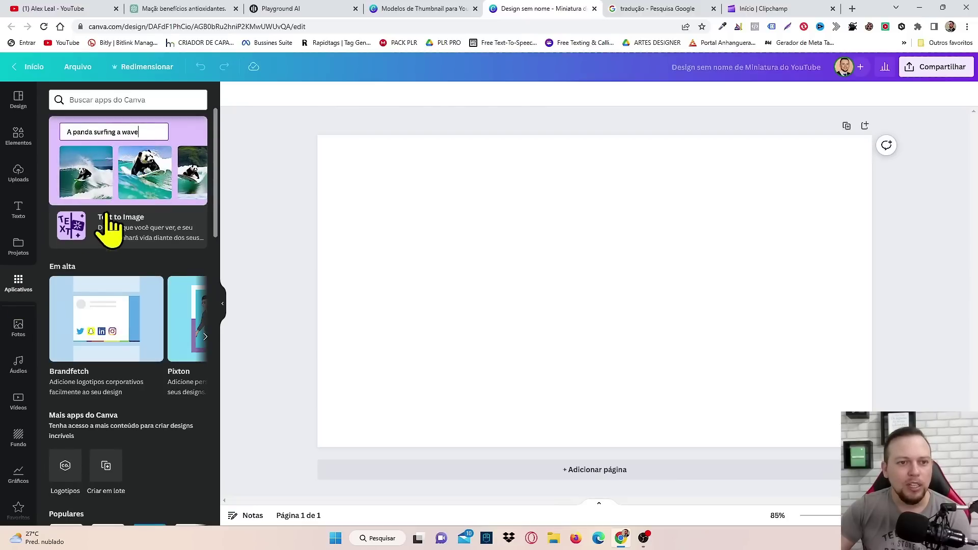
click(142, 164)
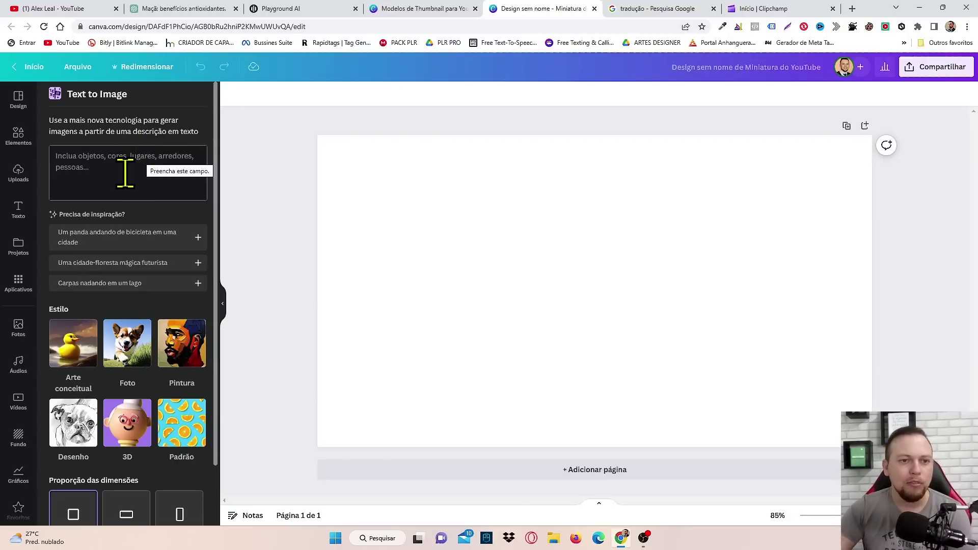
- Try generating landscape images in the Foto style from the prompt "maça vermelha", and start over with an empty prompt
click(124, 170)
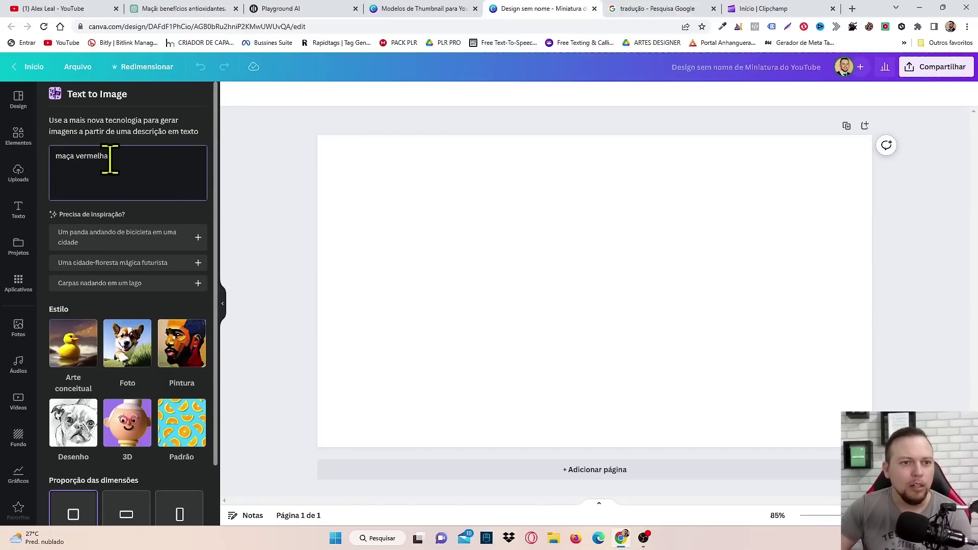
scroll(130, 168, down, 1)
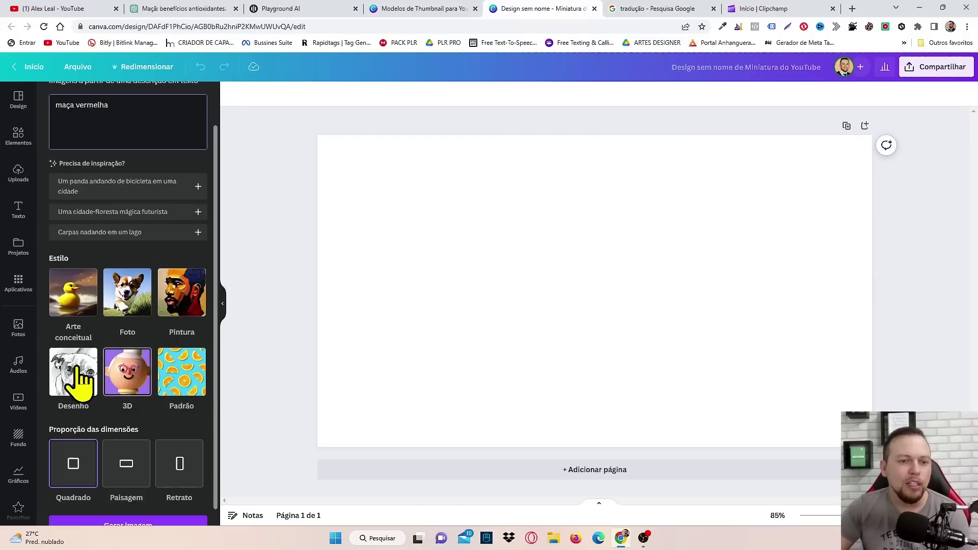
click(130, 301)
scroll(131, 305, down, 1)
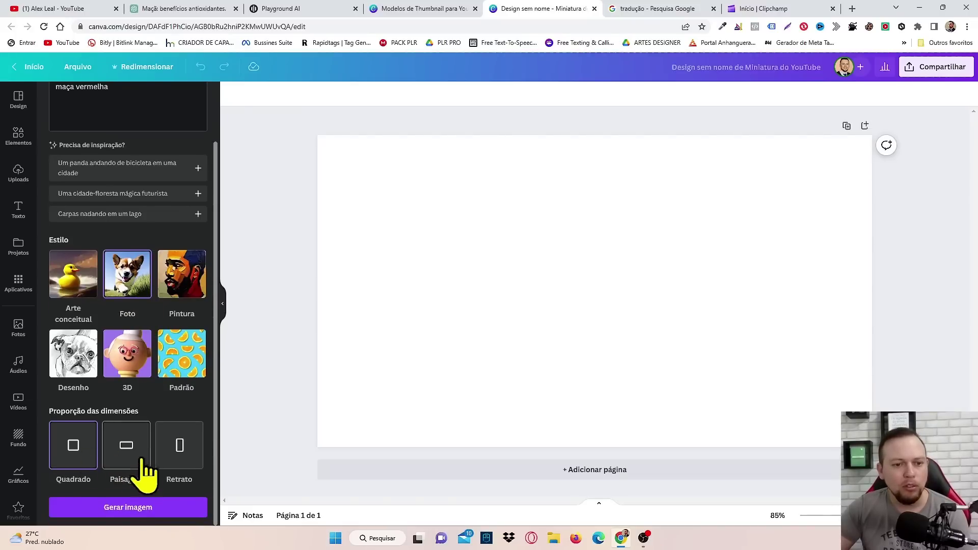
click(125, 508)
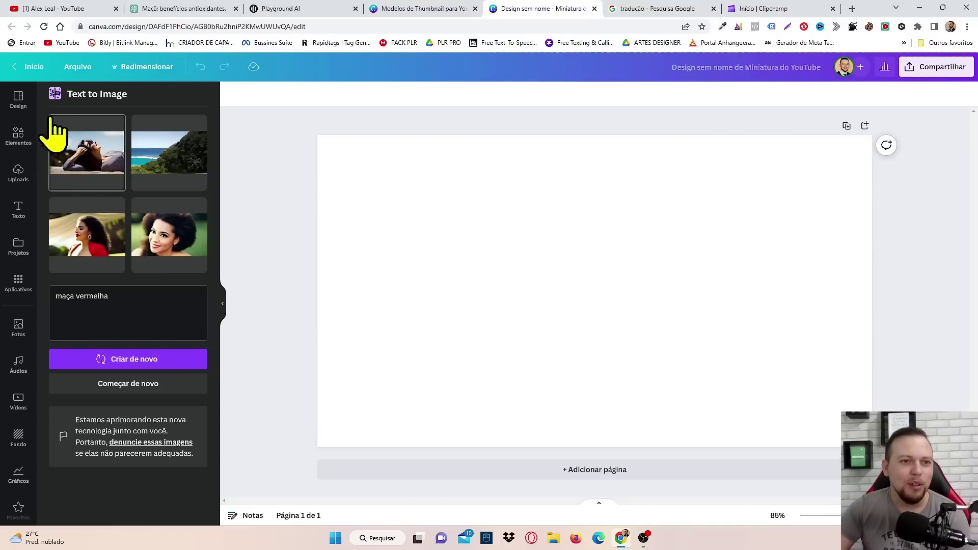
click(127, 385)
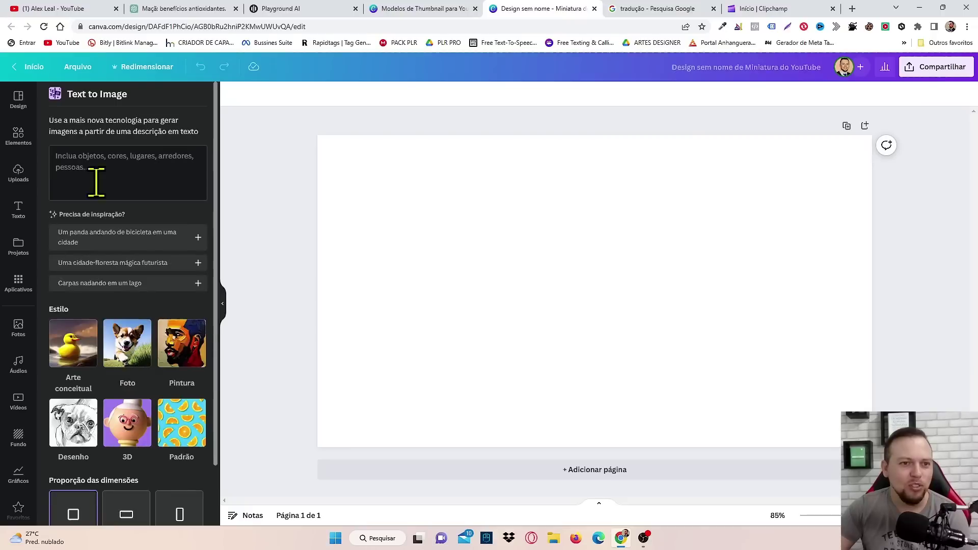
- Generate images from the prompt "mulher comendo uma maçã" with the Foto style and the Paisagem proportion
click(94, 166)
text(mulher comendo uma maçã)
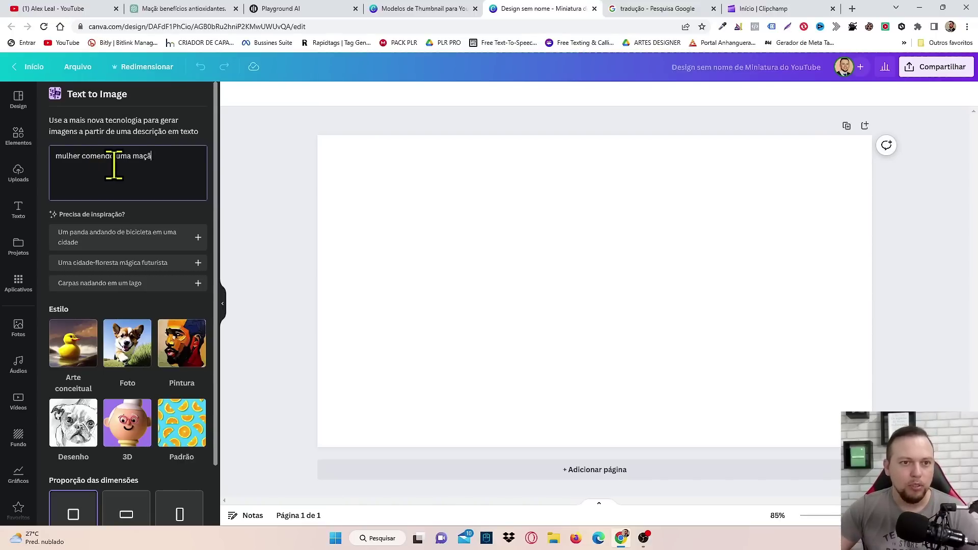
click(125, 351)
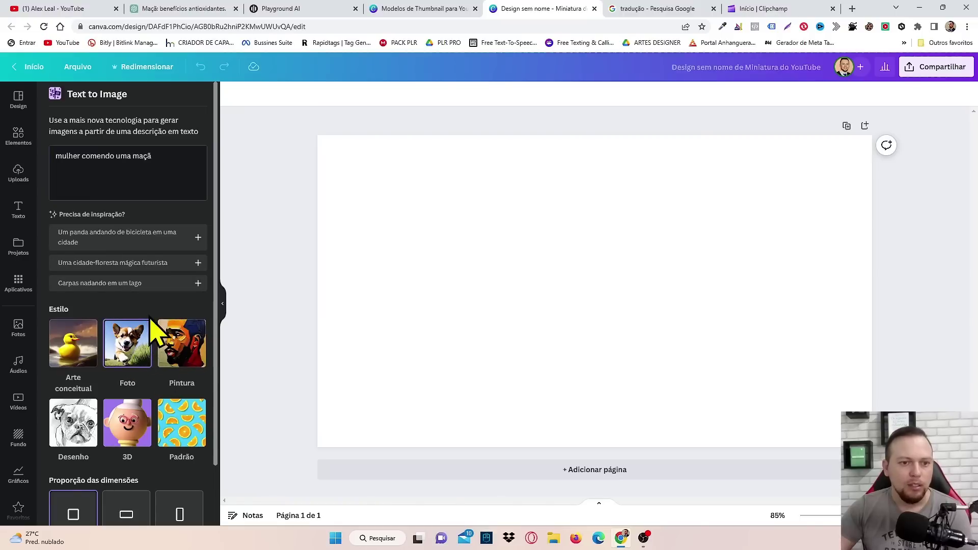
scroll(150, 318, down, 2)
click(134, 453)
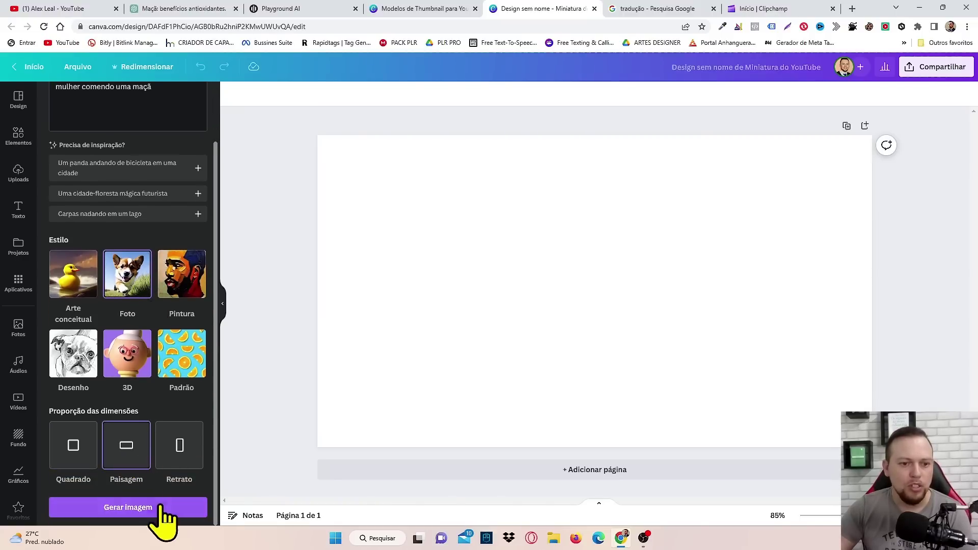
click(118, 509)
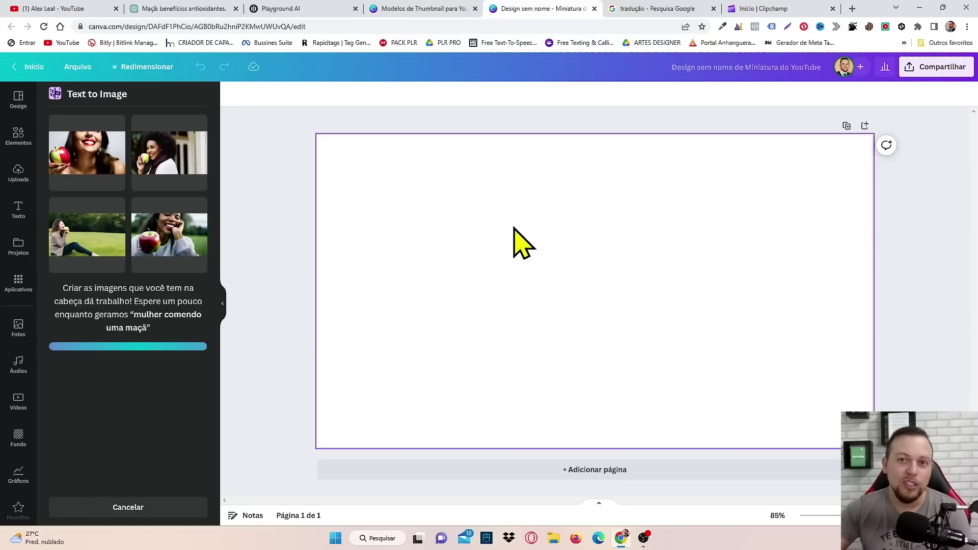
- Insert the first generated image, the smiling woman holding an apple, and enlarge it to fill the page
click(89, 166)
drag(616, 290, 502, 218)
drag(629, 308, 892, 469)
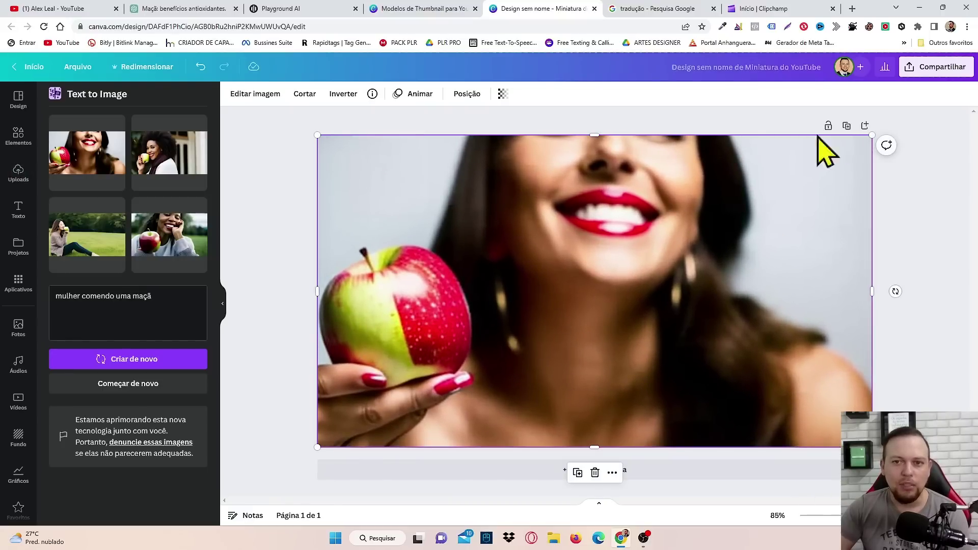
- Add a second page, insert the generated image of the woman with the scarf and enlarge it to fill the page
click(864, 125)
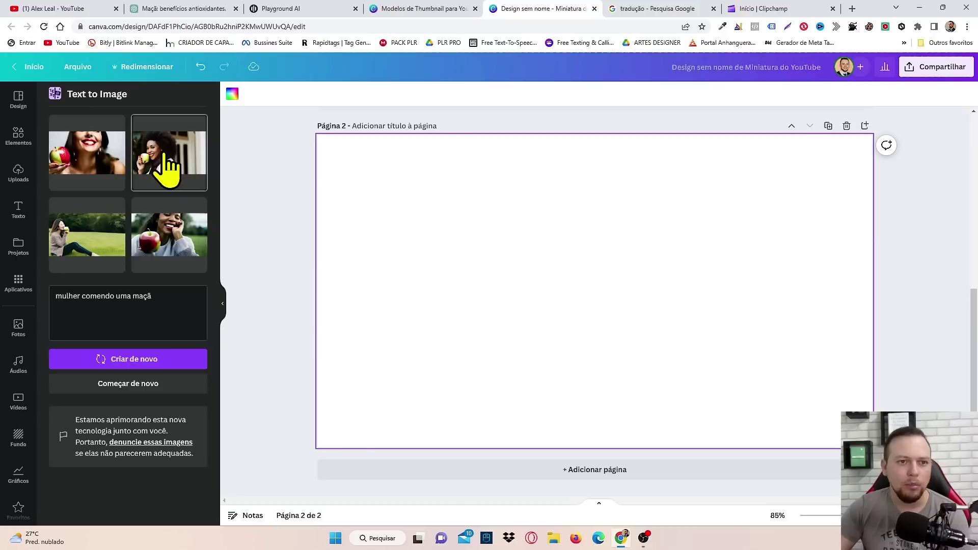
click(169, 158)
drag(557, 295, 434, 212)
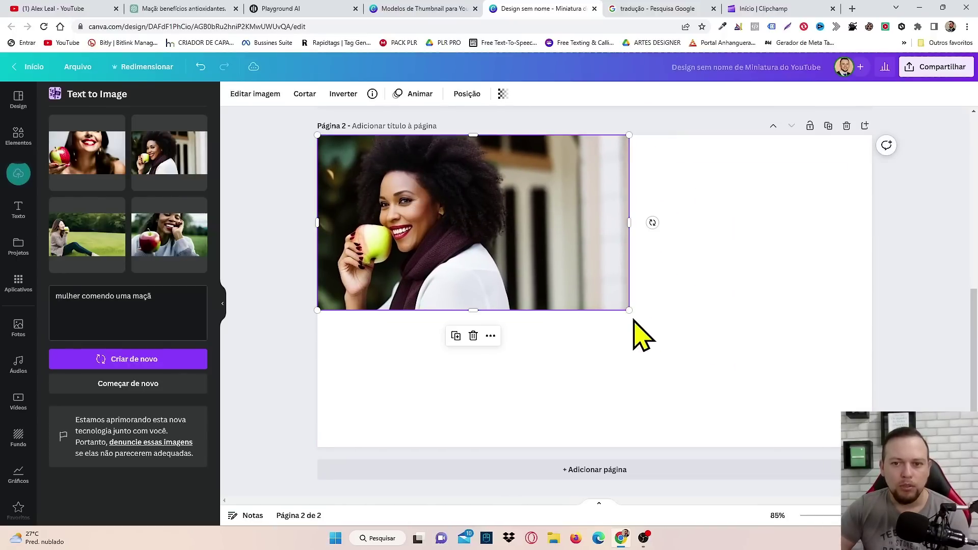
drag(629, 311, 832, 519)
click(865, 126)
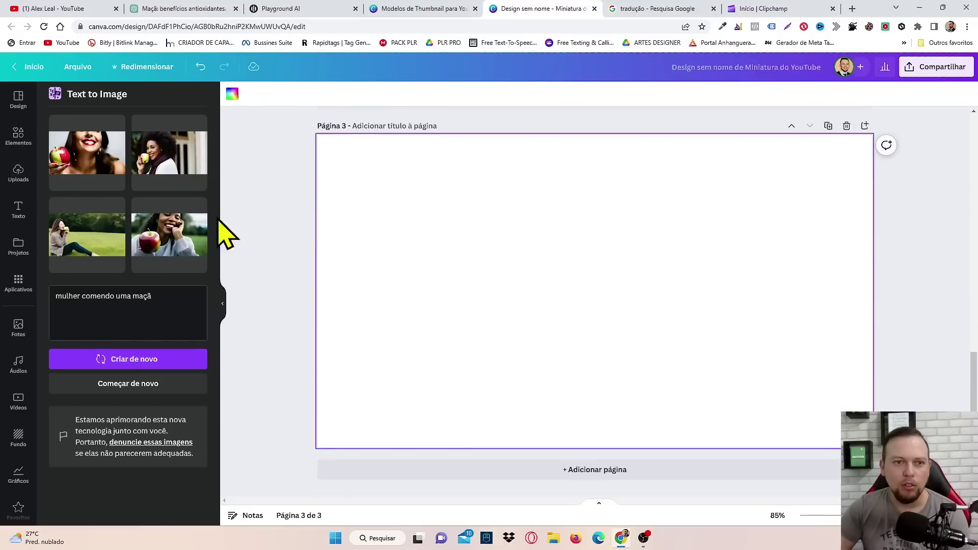
click(179, 243)
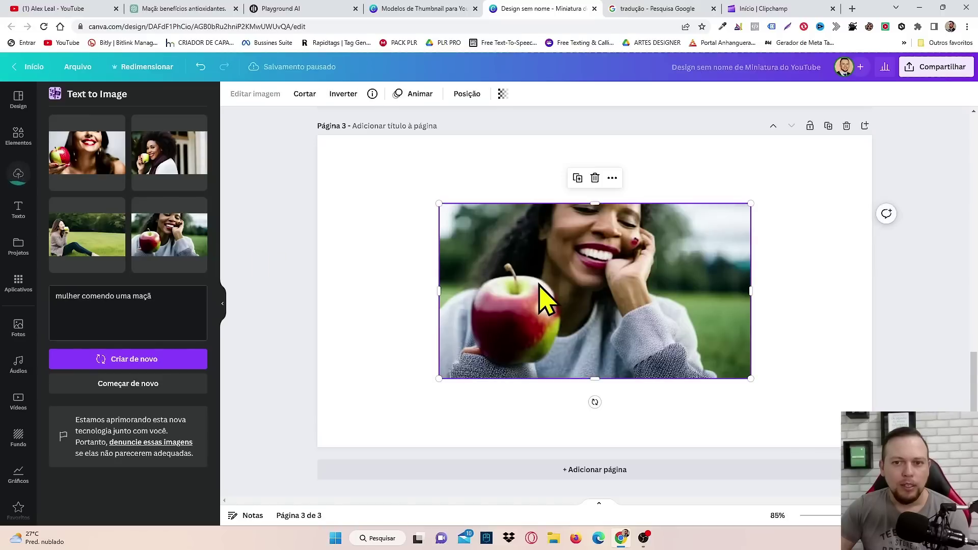
click(595, 178)
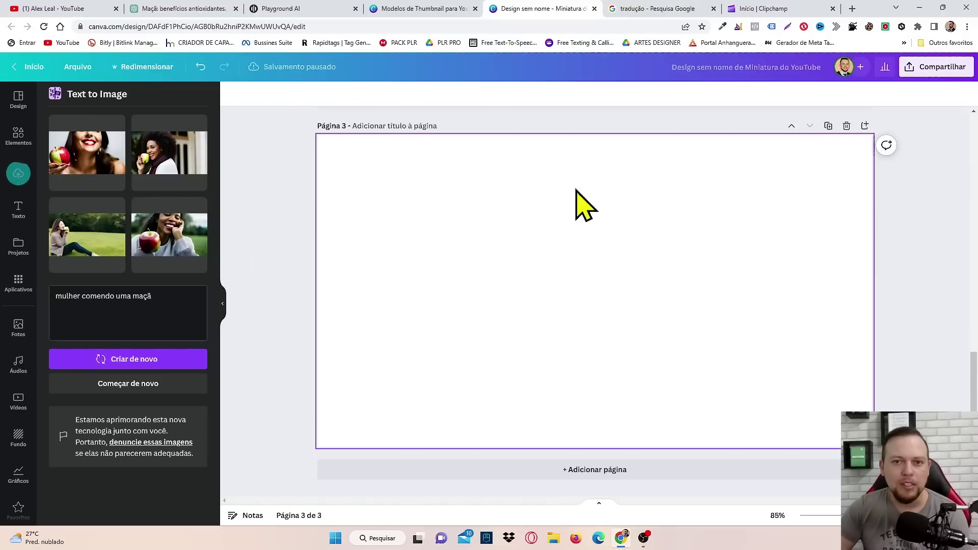
scroll(580, 280, up, 4)
click(846, 326)
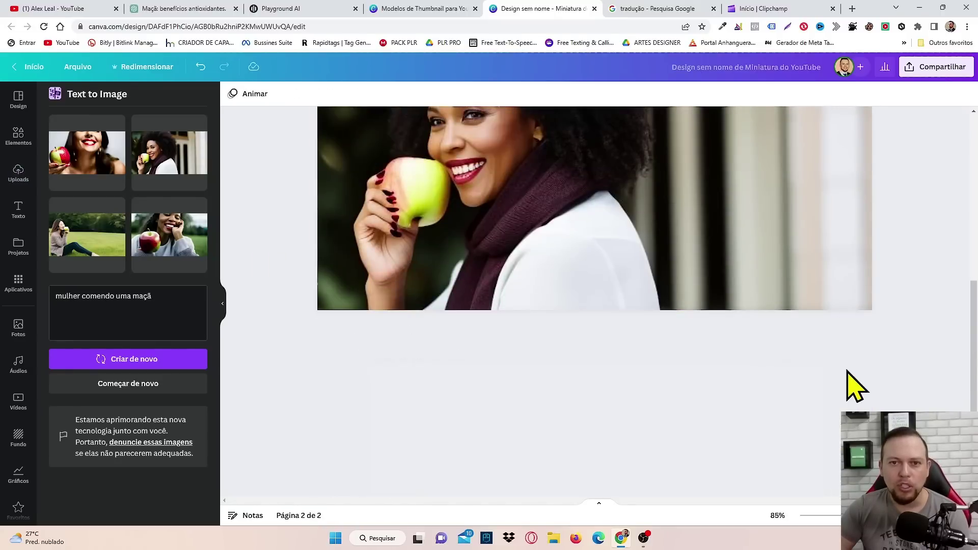
scroll(856, 384, up, 5)
scroll(851, 384, up, 3)
scroll(738, 316, down, 6)
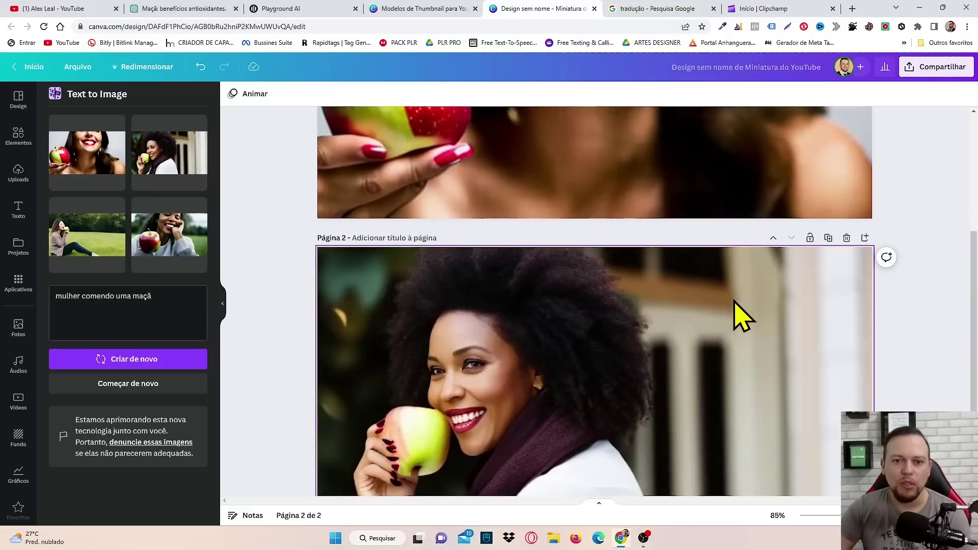
- Generate new images from the prompt "um homem com uma maçã na mão"
scroll(713, 367, up, 6)
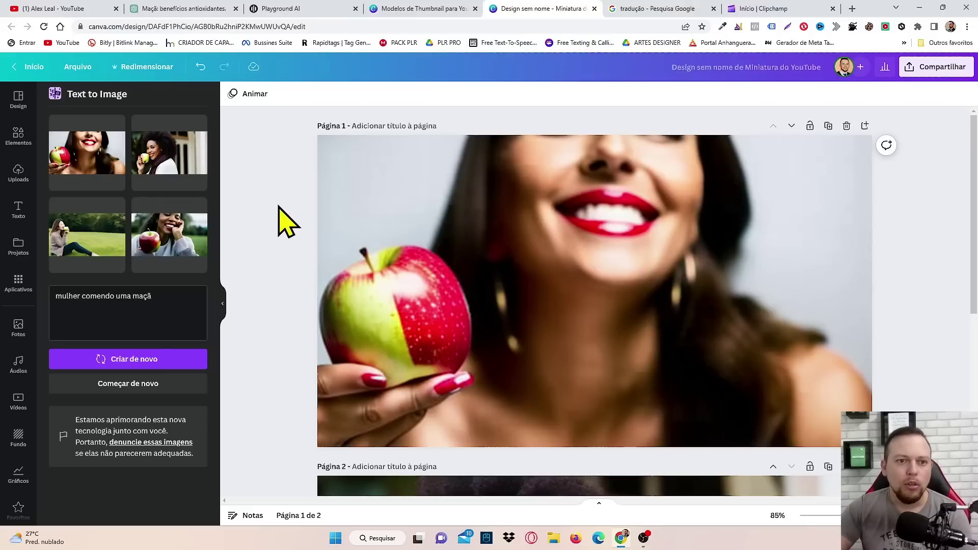
scroll(454, 203, down, 5)
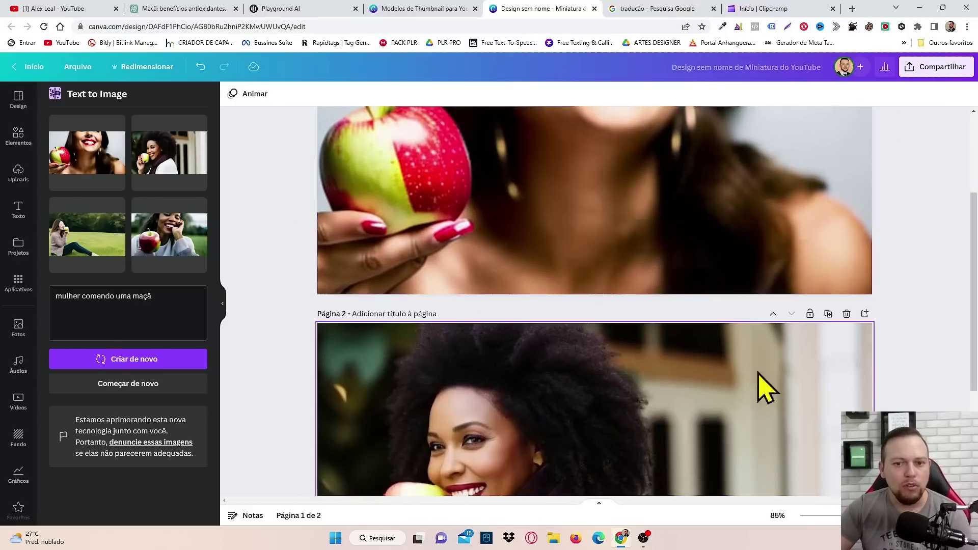
scroll(668, 338, up, 5)
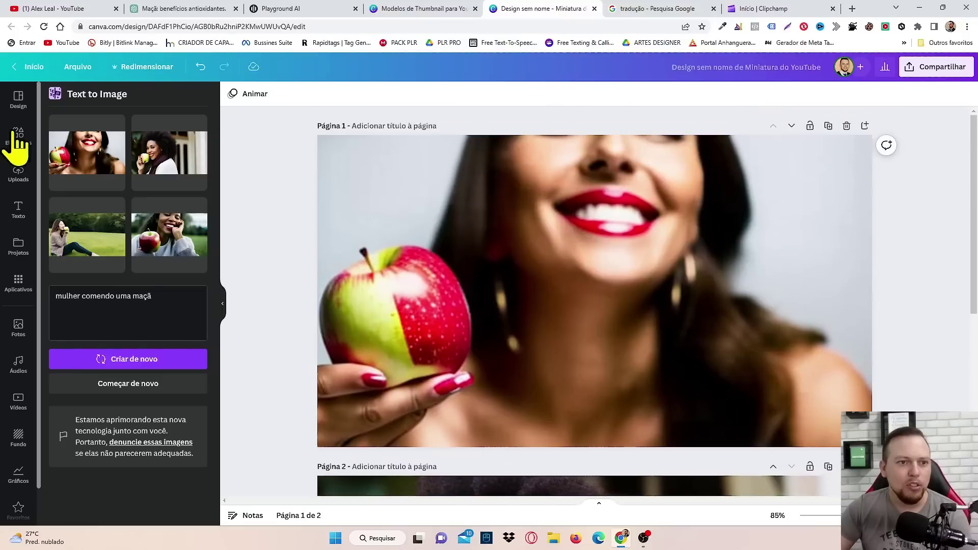
triple_click(162, 297)
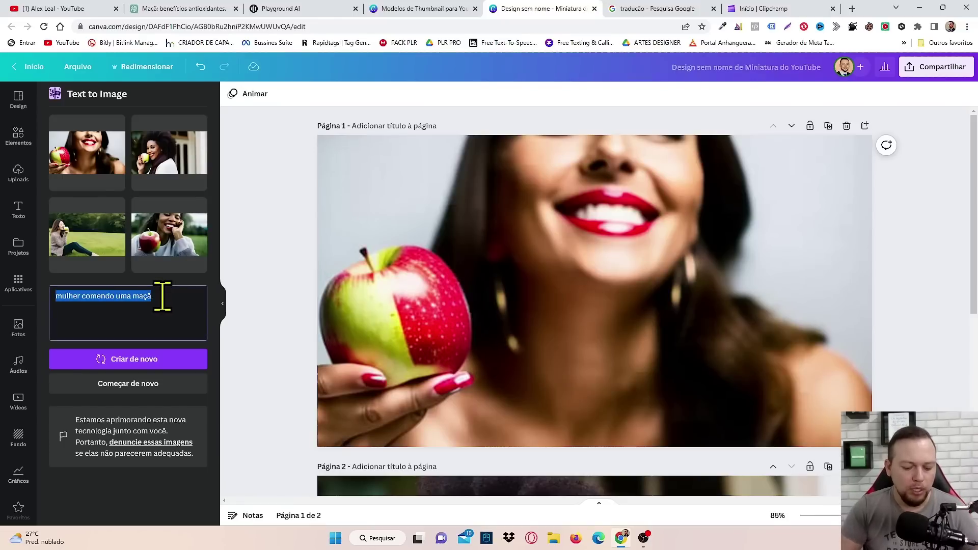
text(um homem)
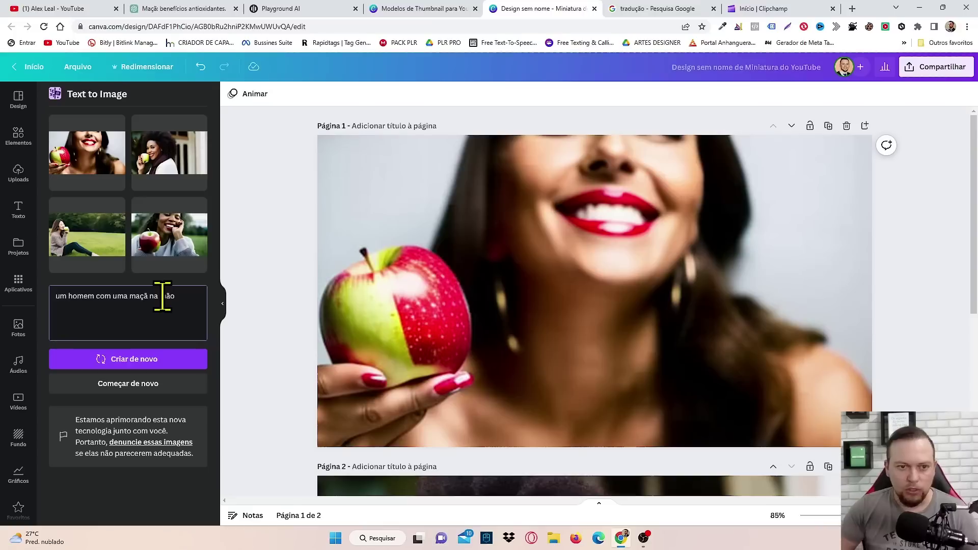
click(145, 362)
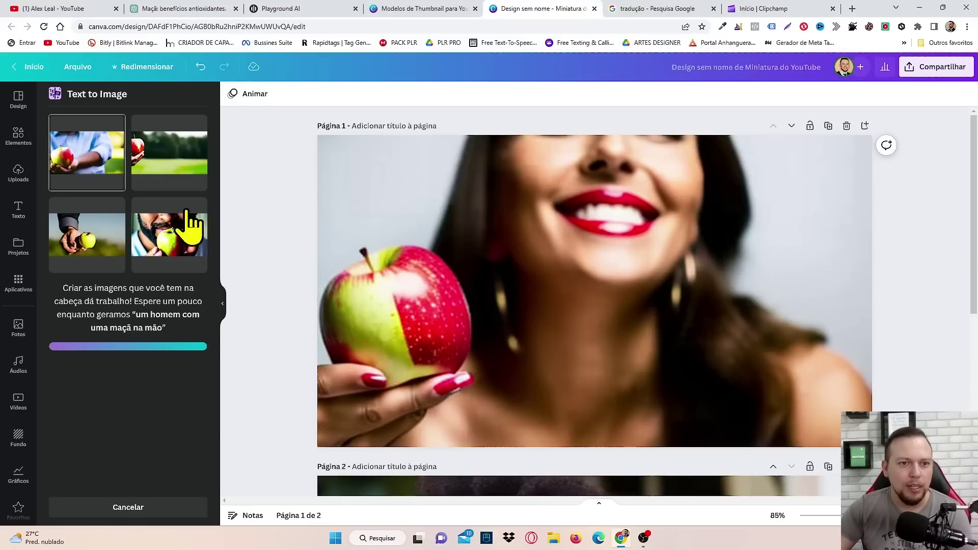
- Try filling page 1 with the generated close-up of the bearded man holding a green apple, and undo the insertion
click(179, 235)
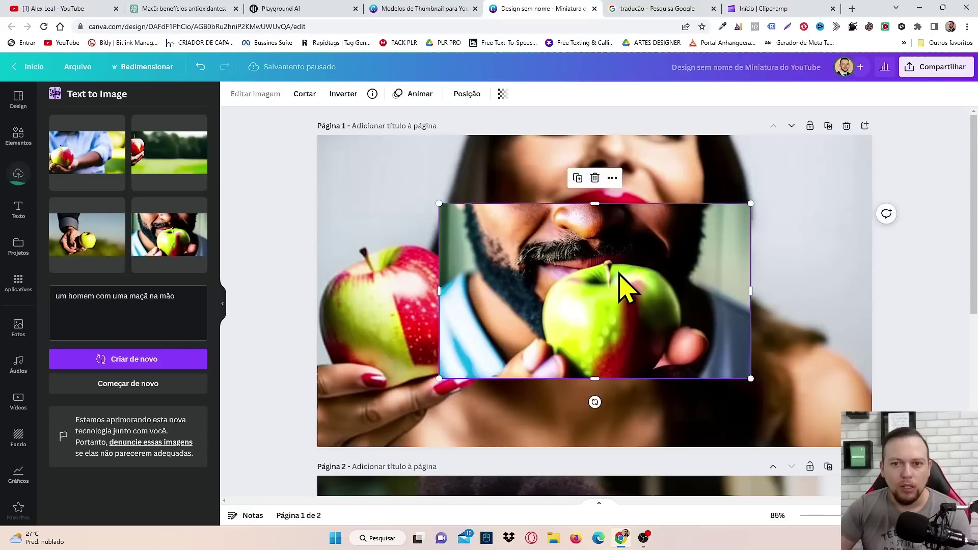
drag(634, 306, 548, 242)
drag(629, 310, 835, 514)
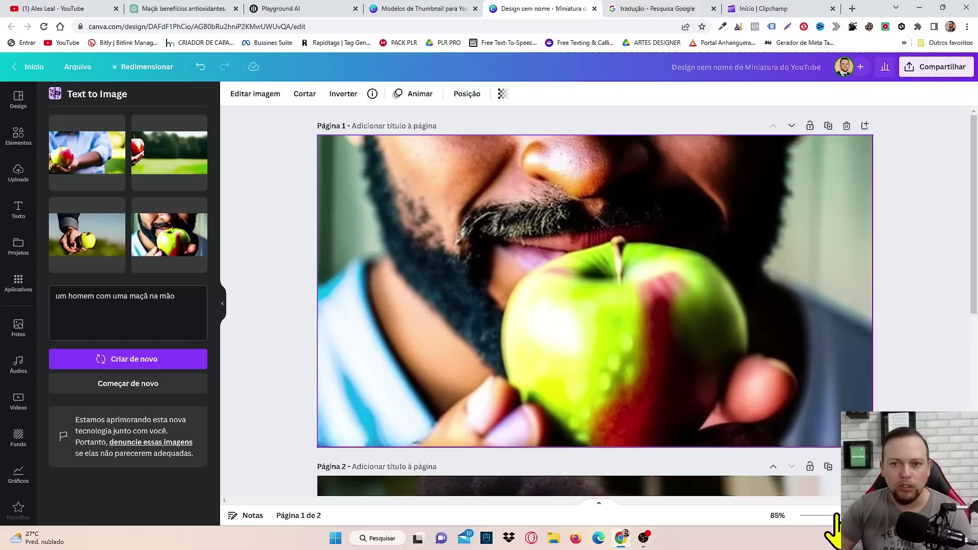
key(ctrl+z)
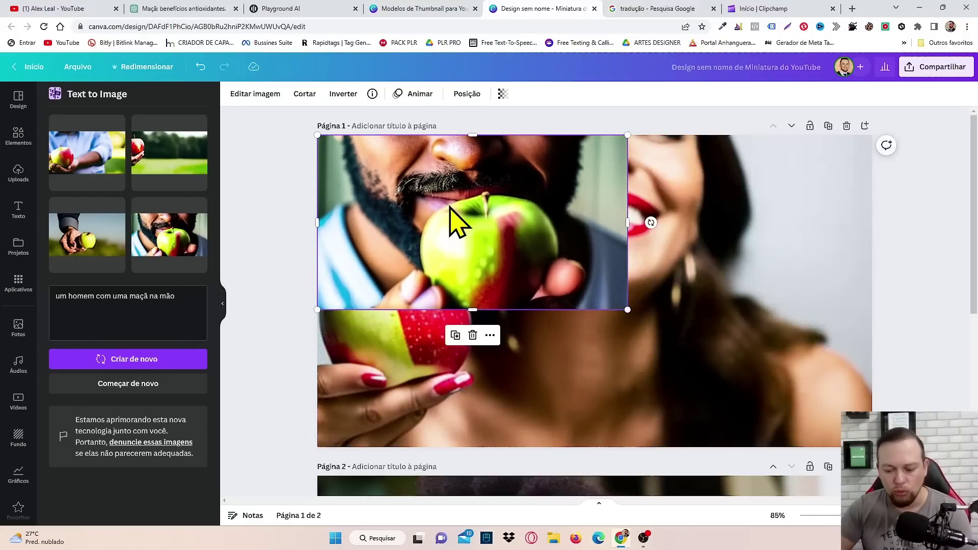
key(ctrl+z)
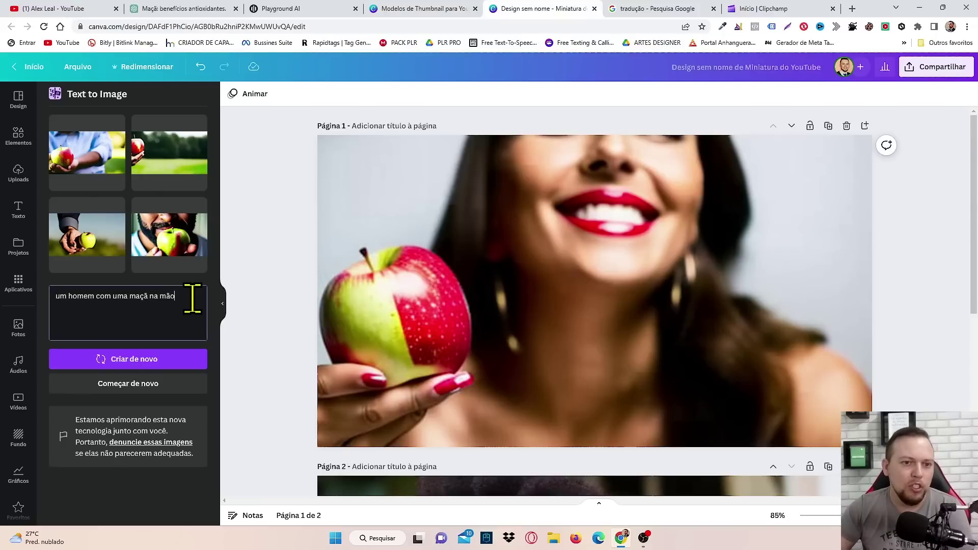
- Start over and generate images from the prompt "cachorro correndo na praia" with the Foto style and the Paisagem proportion
drag(192, 297, 48, 326)
click(145, 384)
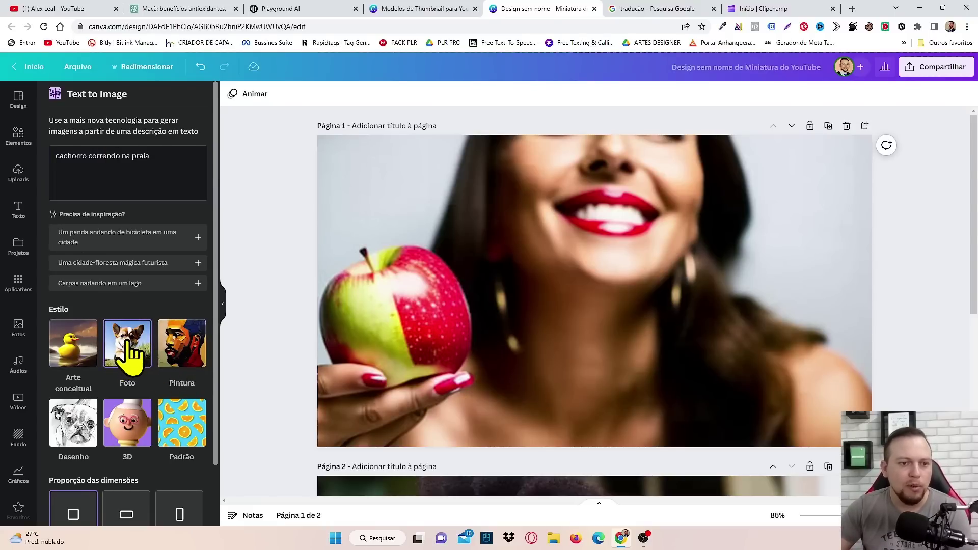
scroll(127, 357, down, 2)
click(125, 451)
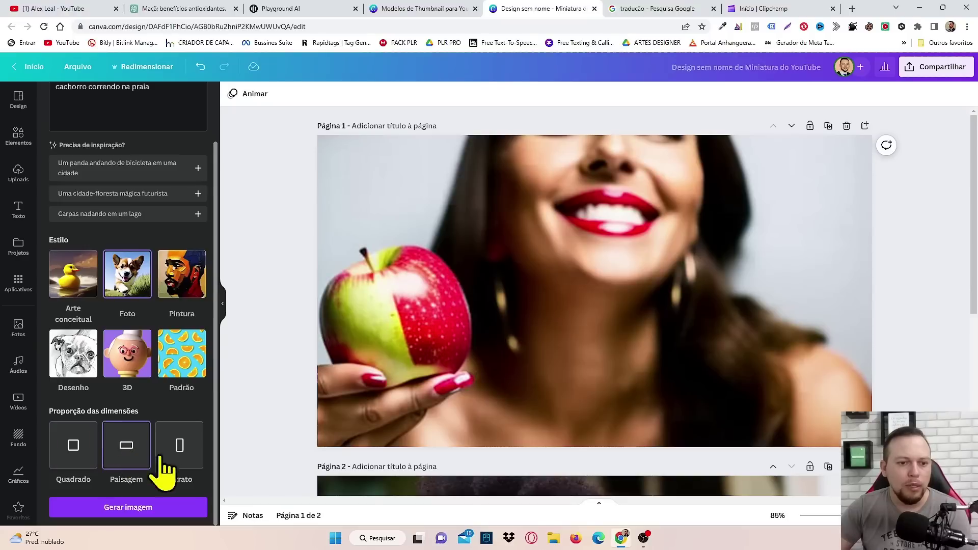
click(128, 509)
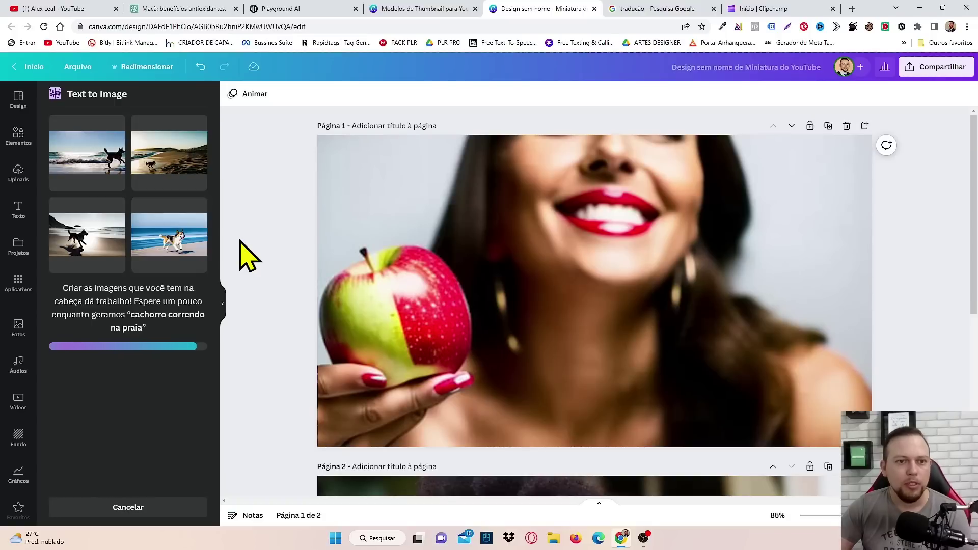
- Try placing the generated image of the dog running by the blue sea on page 1, and delete it
click(163, 250)
drag(524, 295, 443, 227)
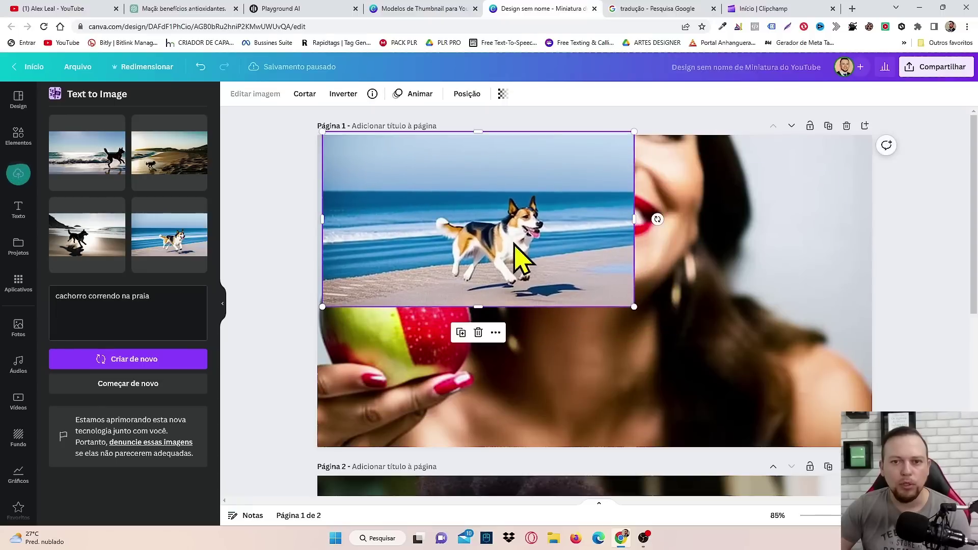
drag(515, 262, 622, 311)
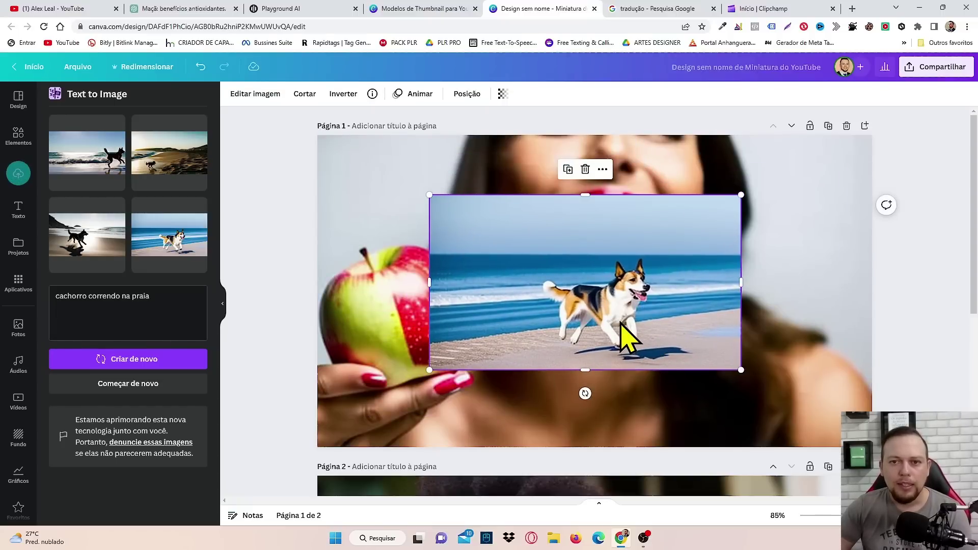
click(585, 169)
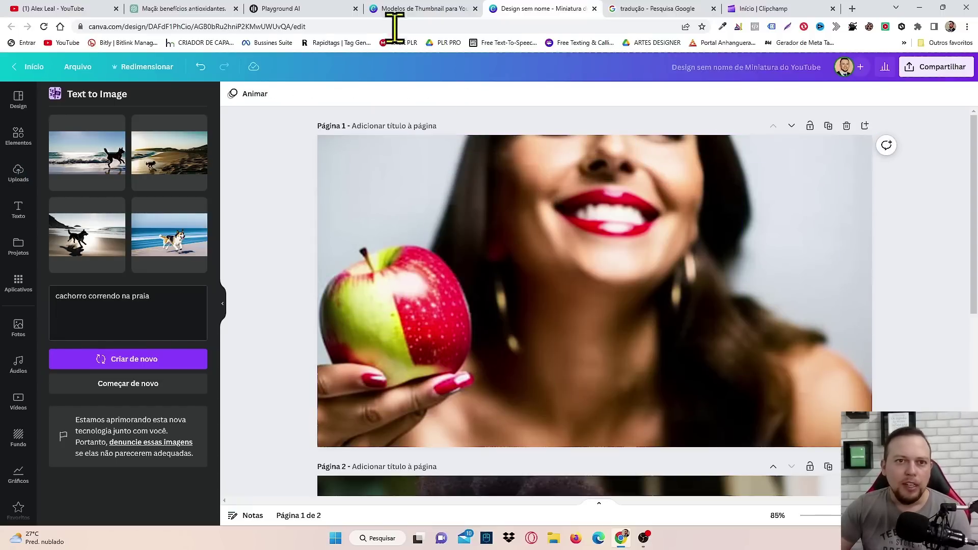
- Switch to Playground AI and download the generated "Apple juice" image
click(295, 8)
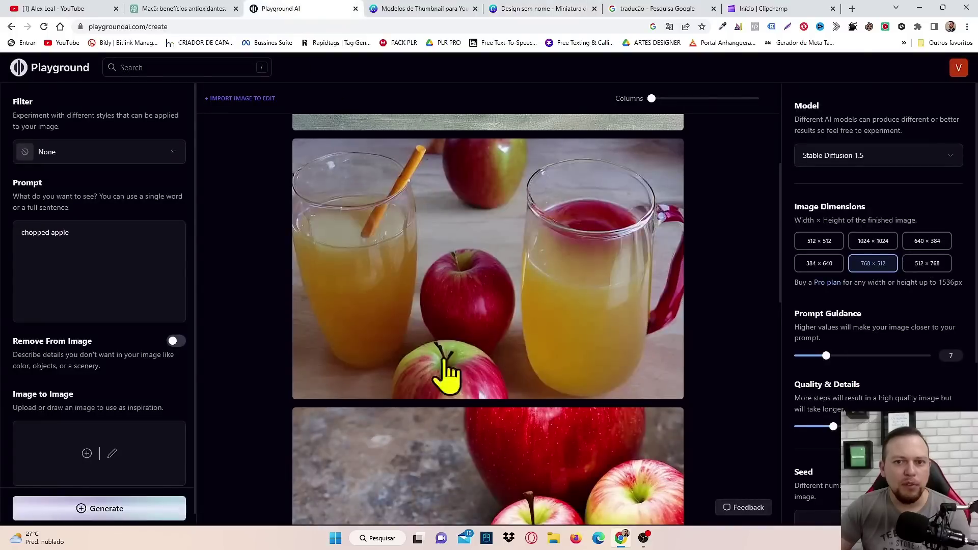
scroll(430, 338, up, 5)
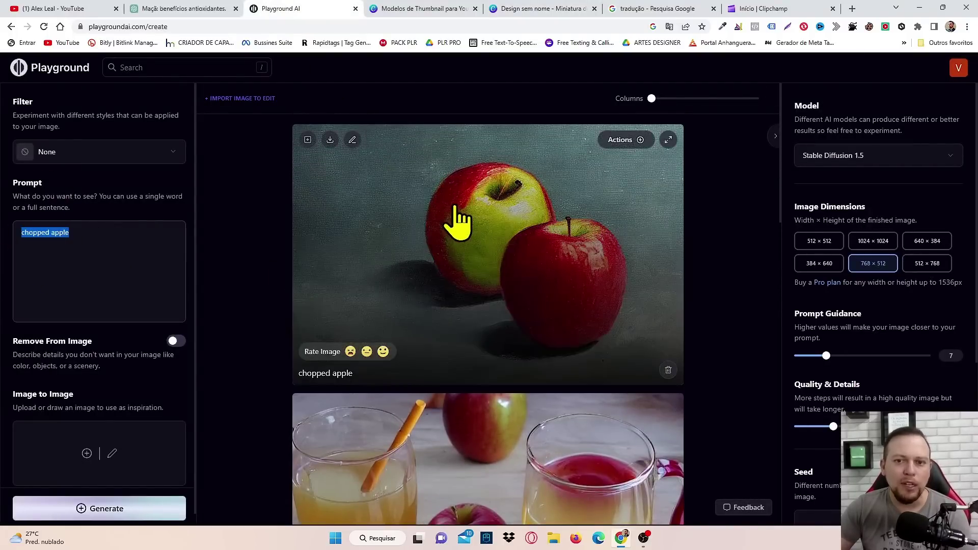
scroll(456, 220, down, 2)
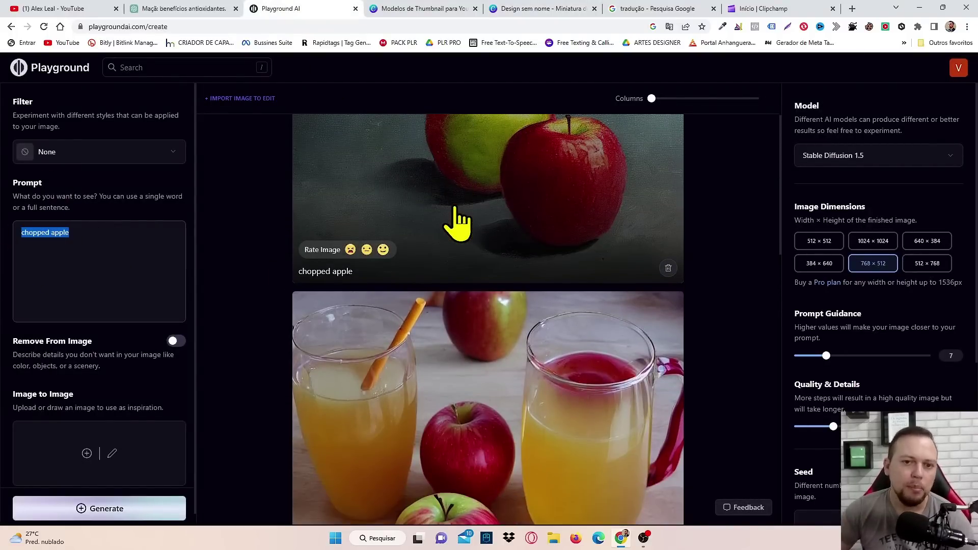
scroll(392, 359, down, 3)
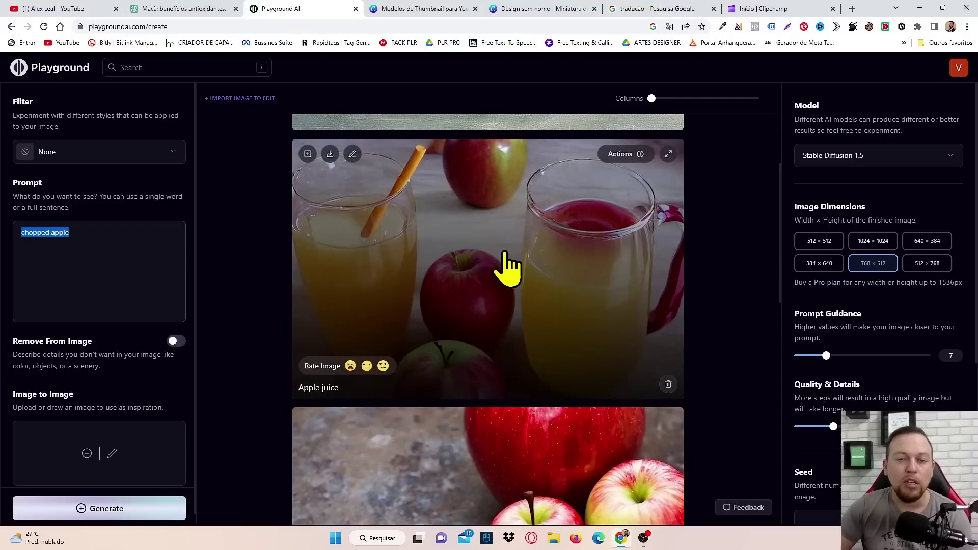
scroll(509, 277, down, 1)
scroll(546, 334, up, 3)
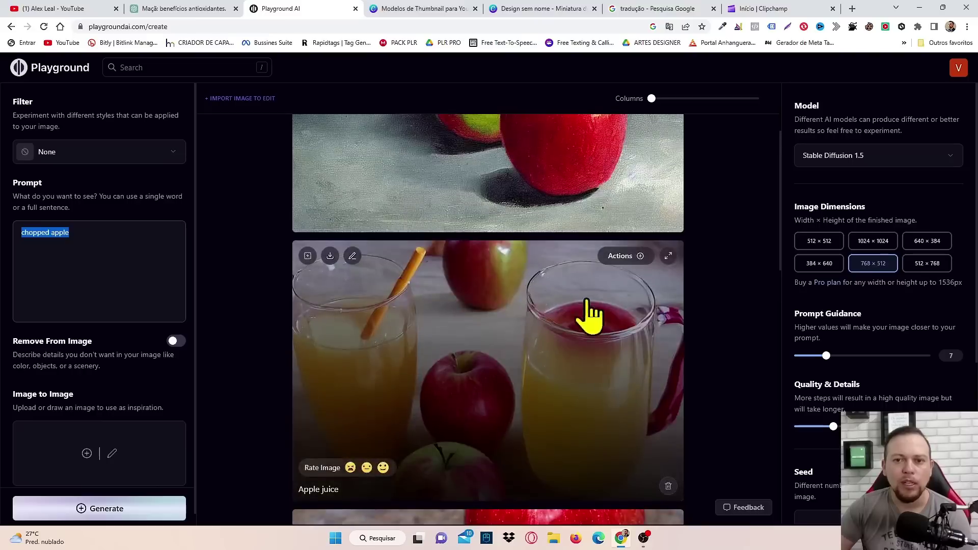
click(330, 256)
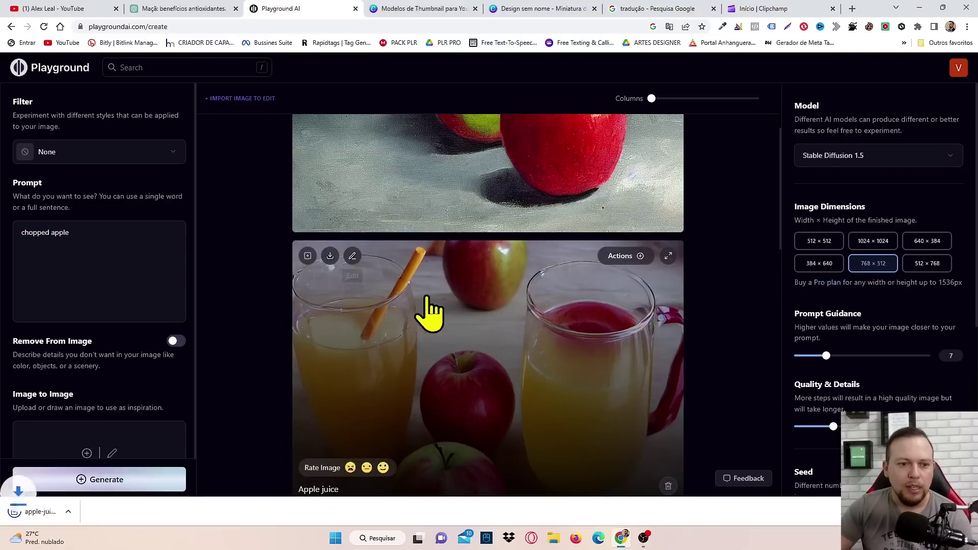
- Download the "Red Apple" image showing three apples on dark ground
scroll(497, 311, down, 3)
scroll(499, 316, down, 4)
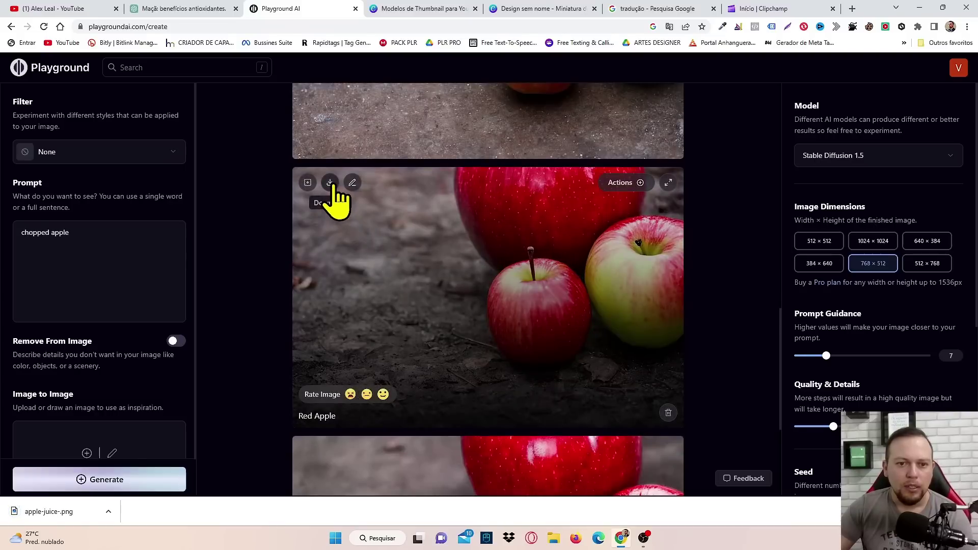
click(330, 183)
scroll(400, 219, down, 4)
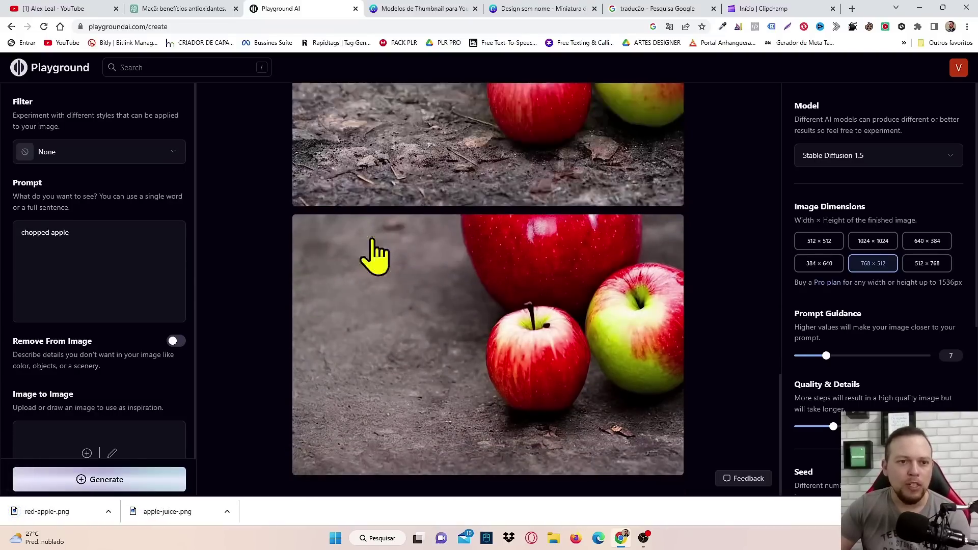
- Switch back to the Canva thumbnail design and download only page 1 as a PNG
click(409, 8)
click(529, 8)
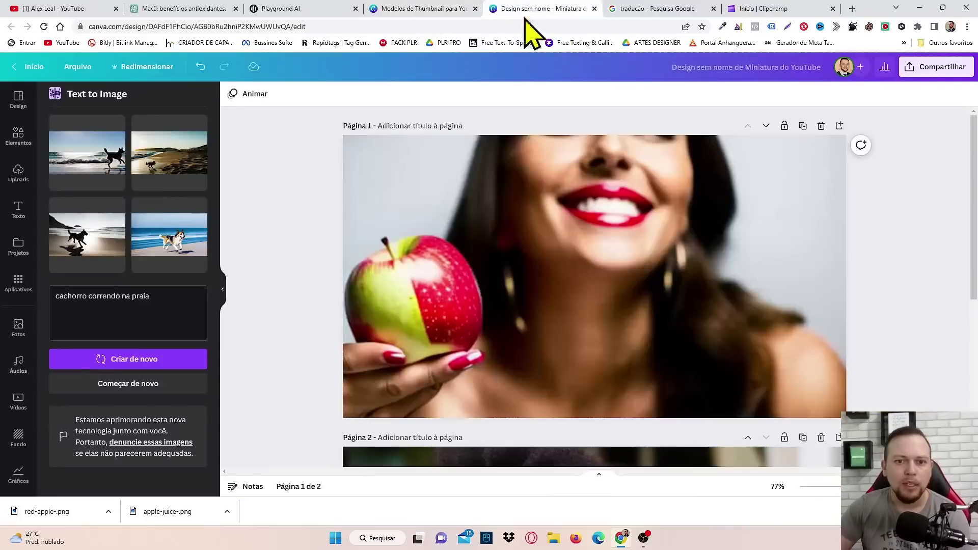
click(750, 212)
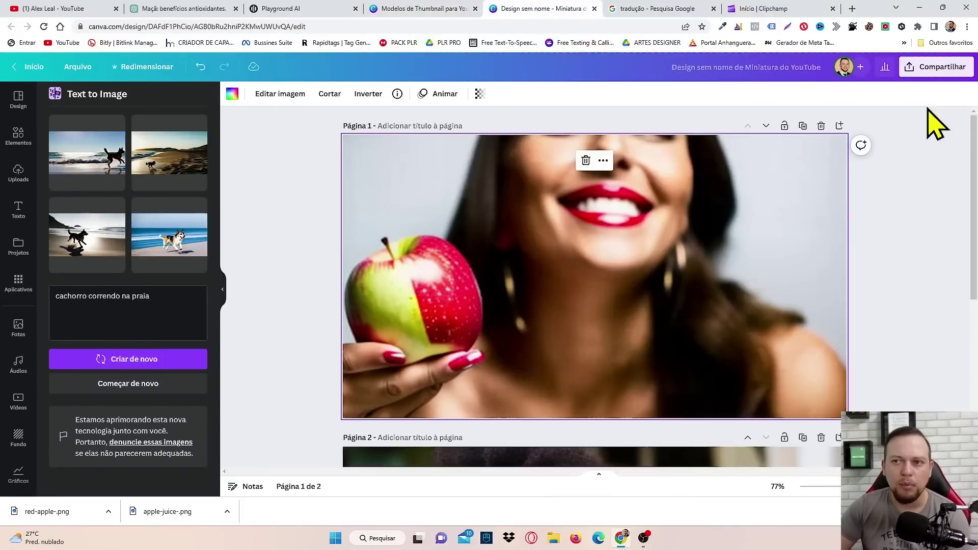
click(939, 75)
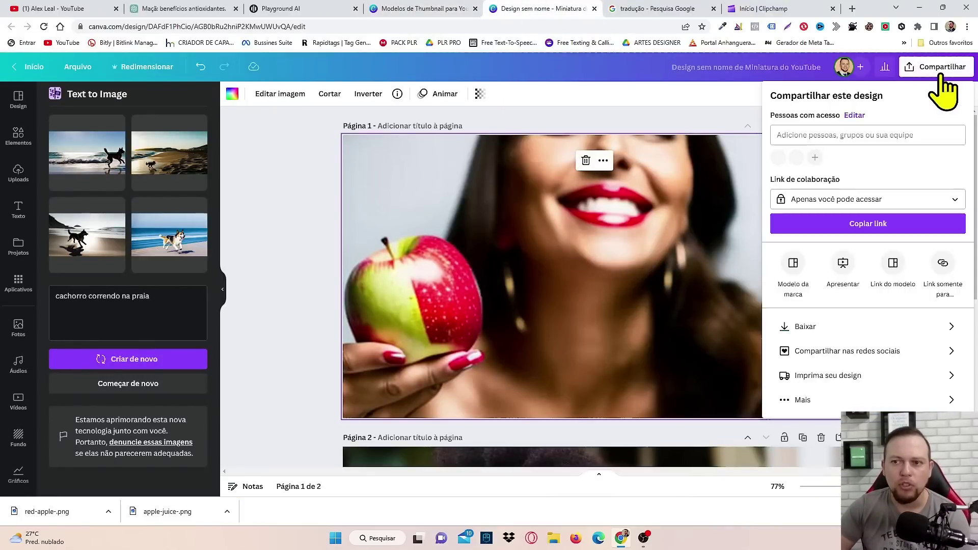
click(860, 329)
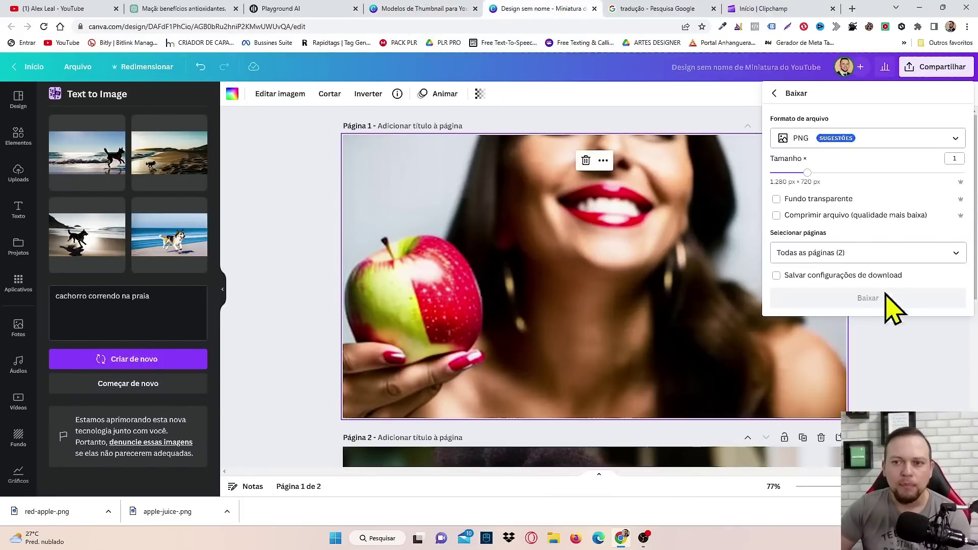
click(864, 252)
click(955, 282)
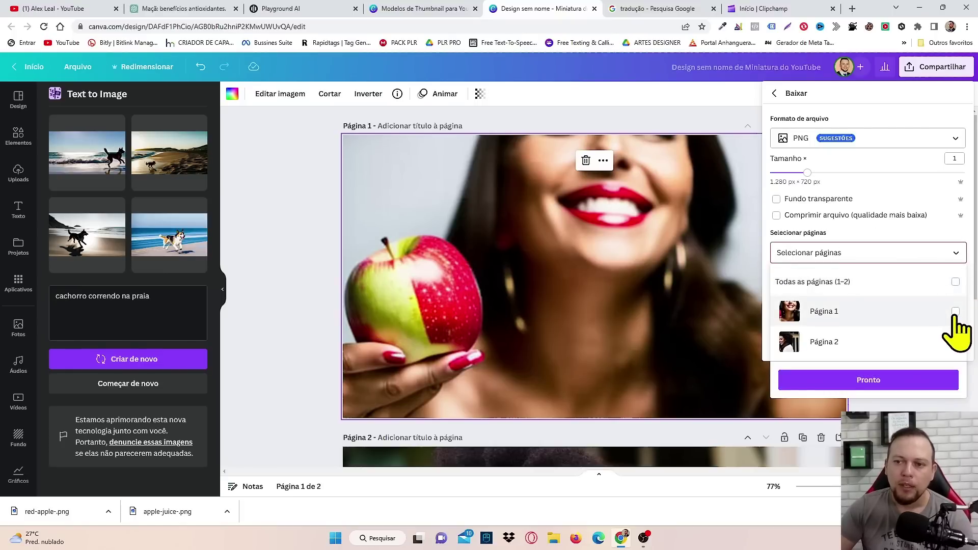
click(955, 312)
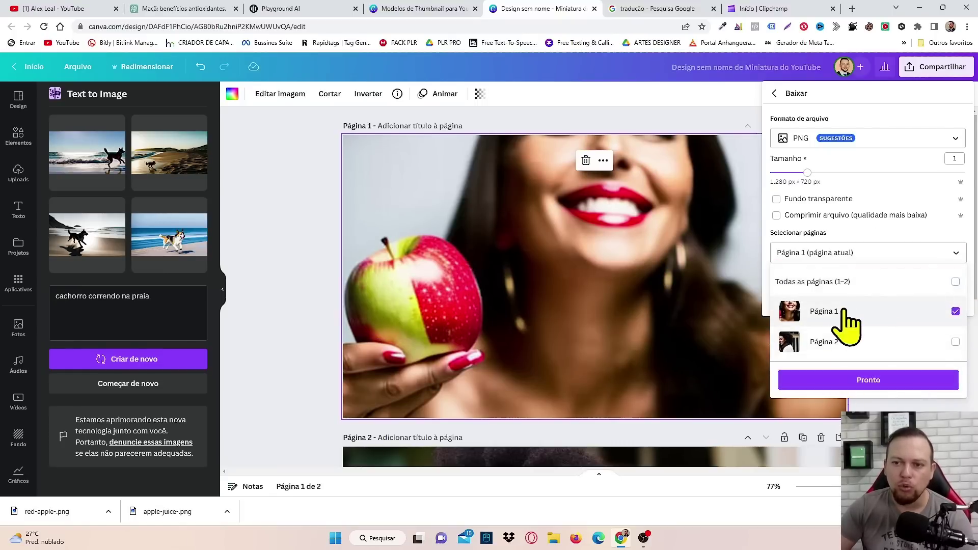
click(869, 383)
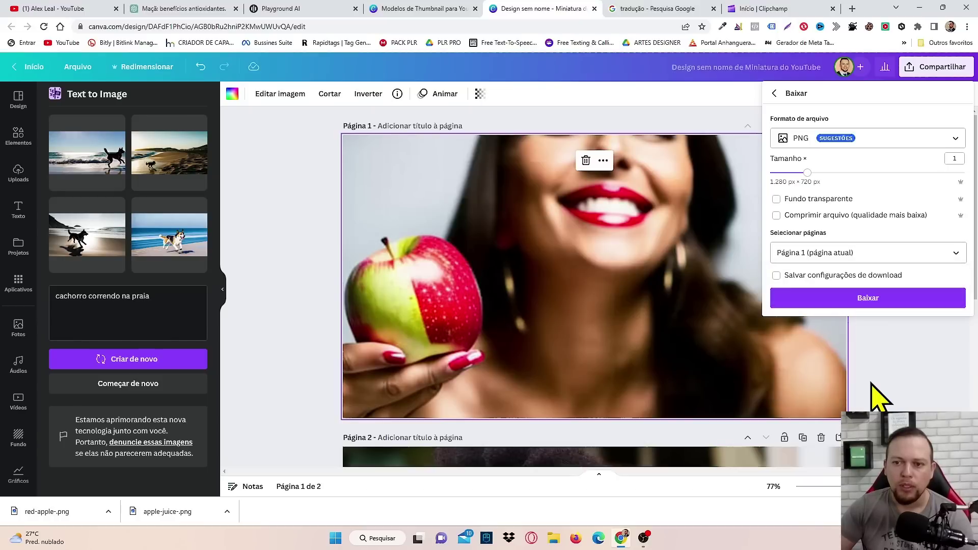
click(869, 301)
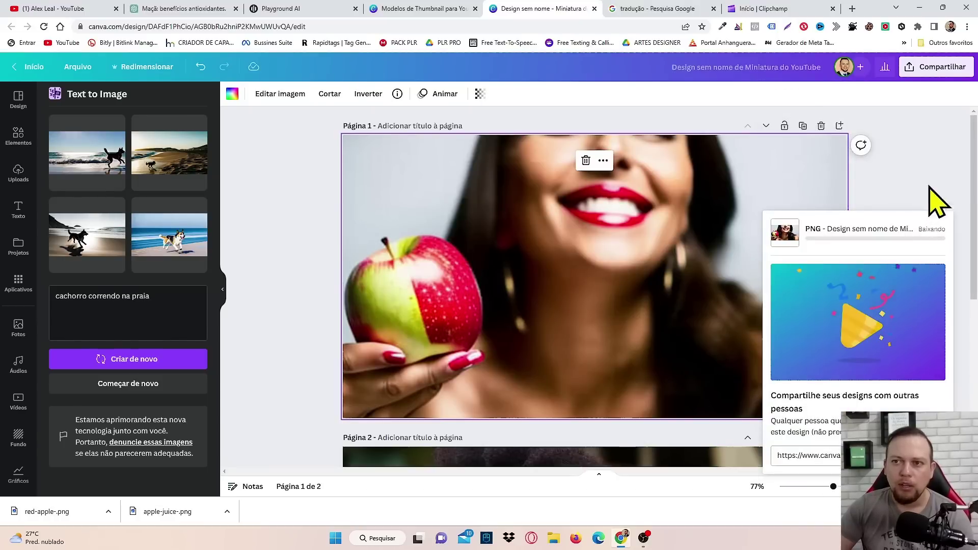
- Download only page 2 of the thumbnail design as a PNG
click(935, 68)
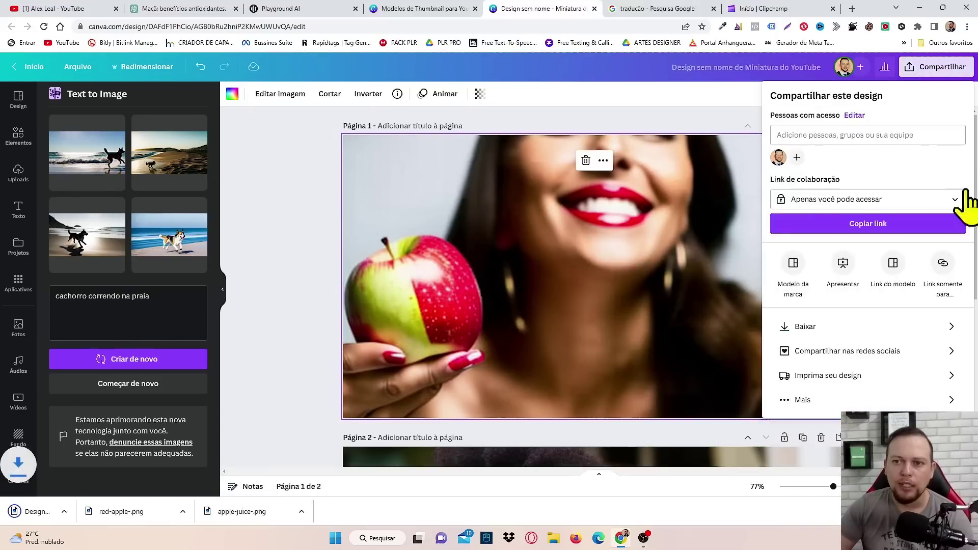
click(948, 327)
click(895, 253)
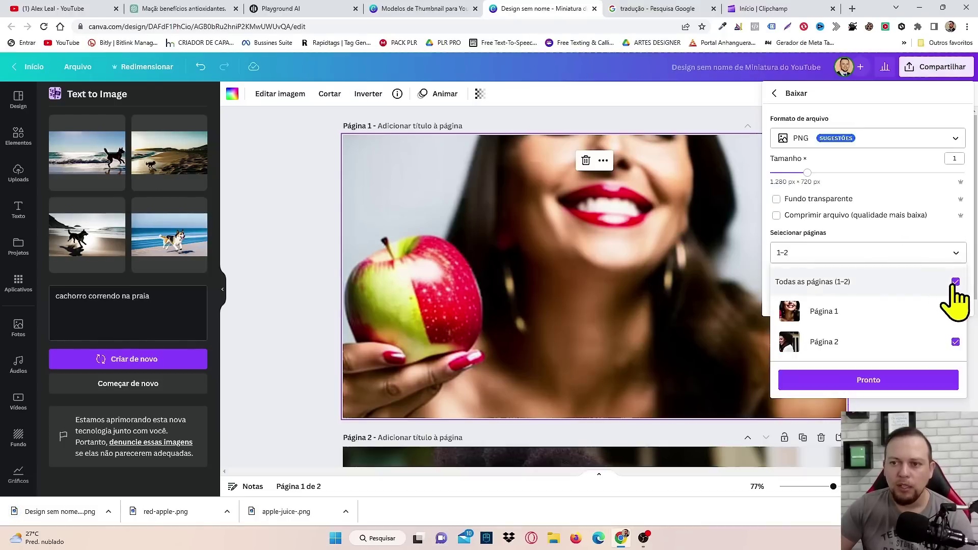
click(956, 342)
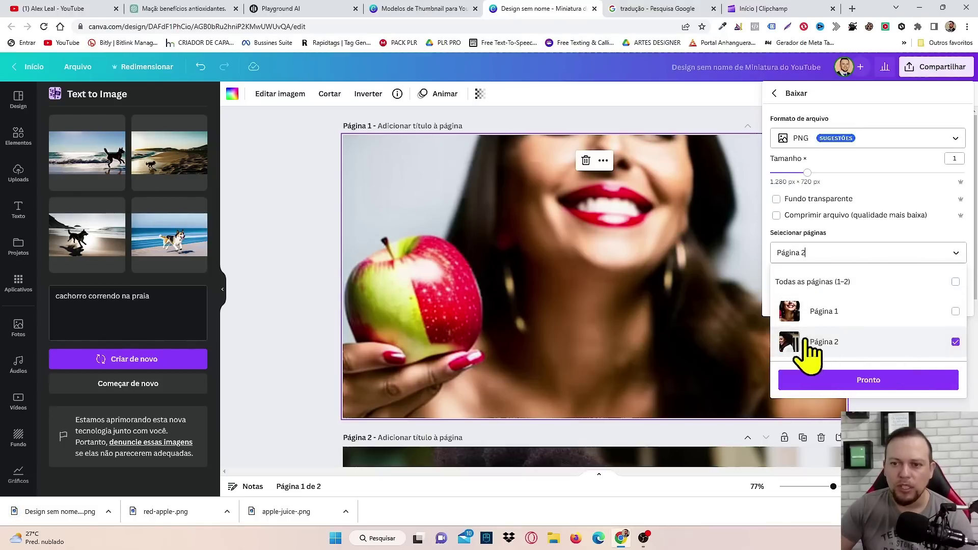
click(873, 381)
click(888, 305)
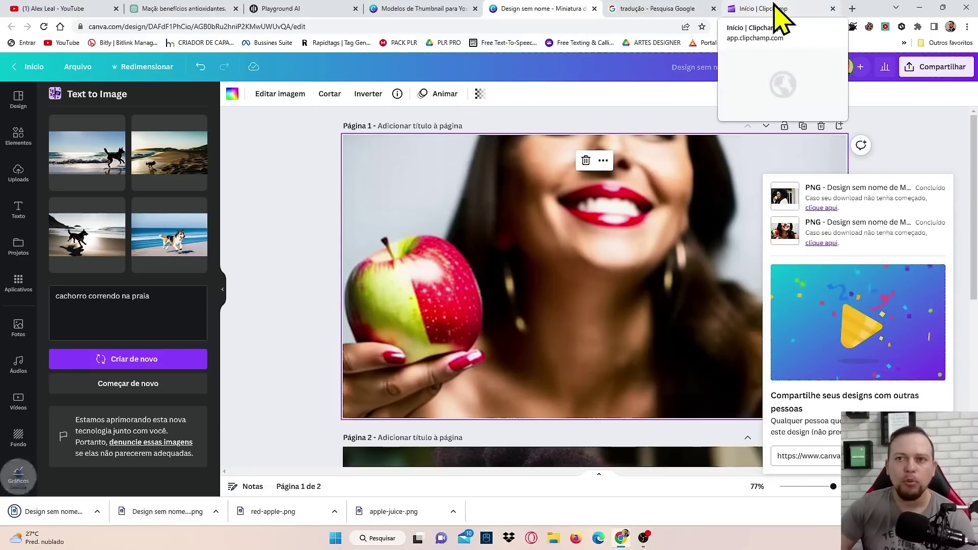
- Switch to Clipchamp and import the two "Design sem nome" PNGs, red-apple-.png and apple-juice-.png from Downloads
click(748, 9)
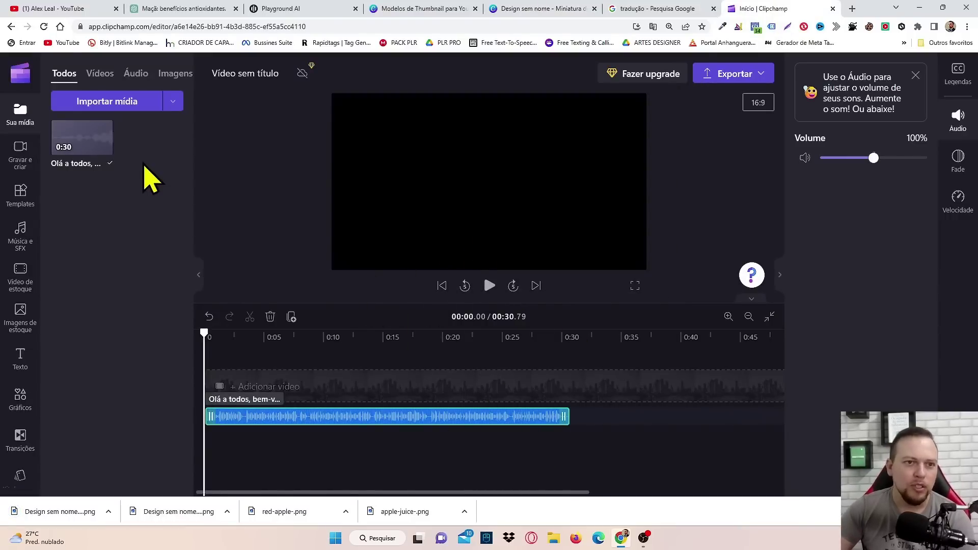
click(118, 104)
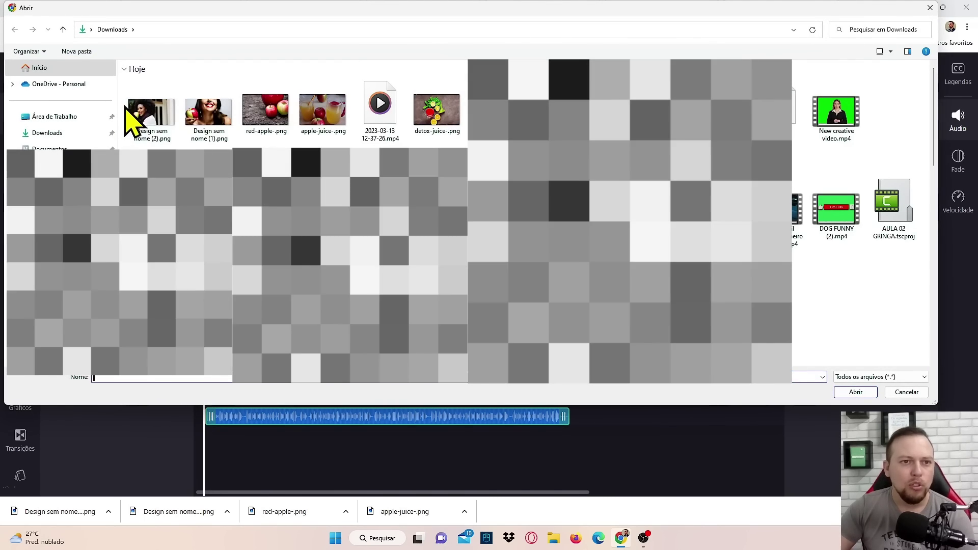
drag(121, 104, 327, 130)
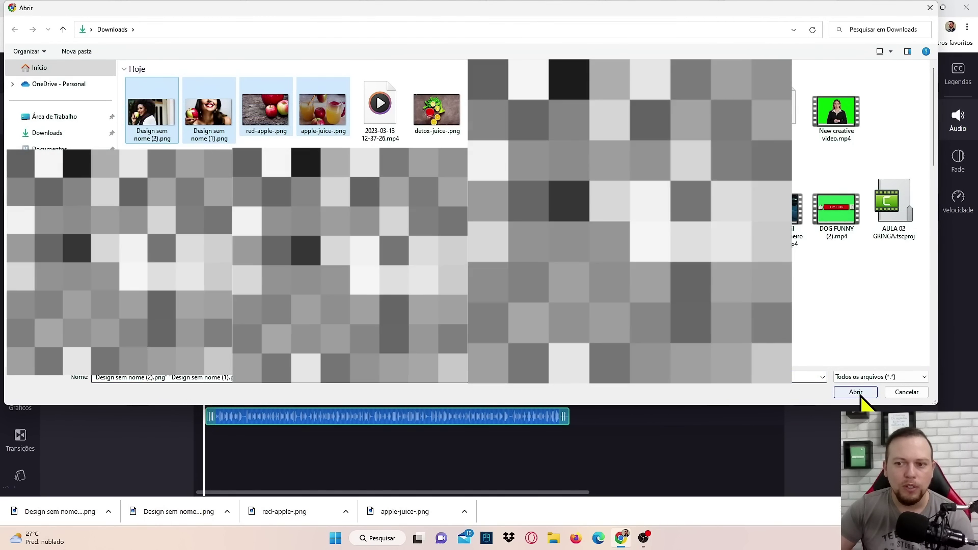
click(856, 392)
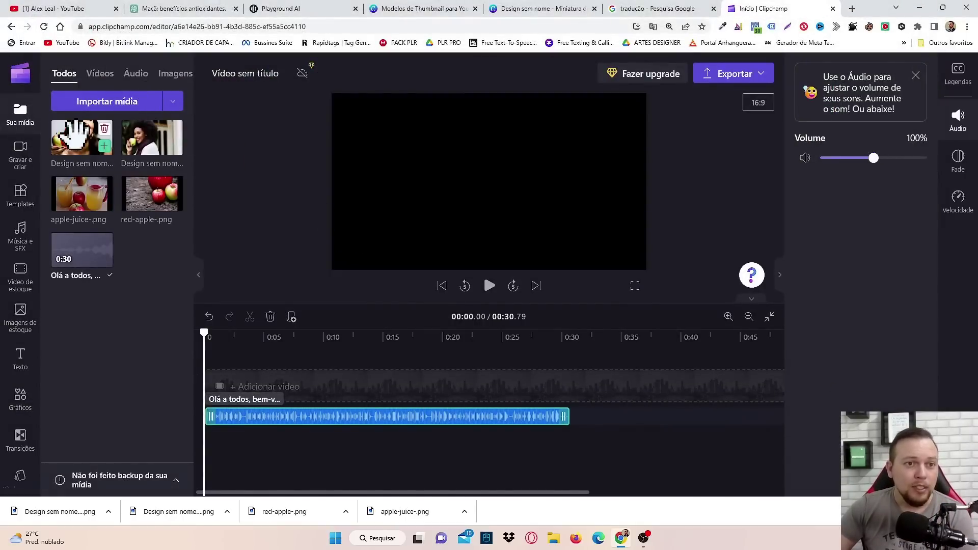
- Add the images to the timeline in order: smiling woman with apple, woman eating apple, apple-juice-.png, red-apple-.png
mouse_move(105, 152)
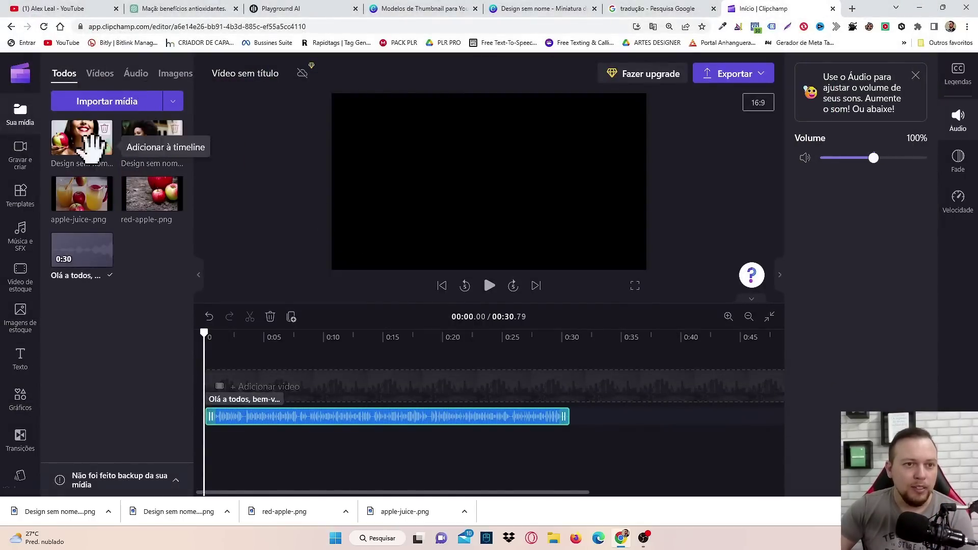
click(105, 146)
mouse_move(158, 133)
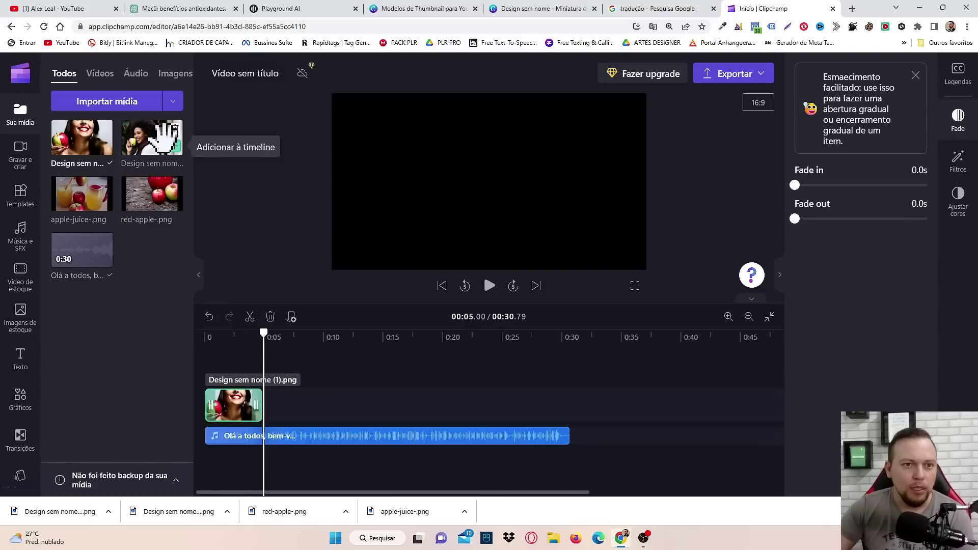
click(174, 147)
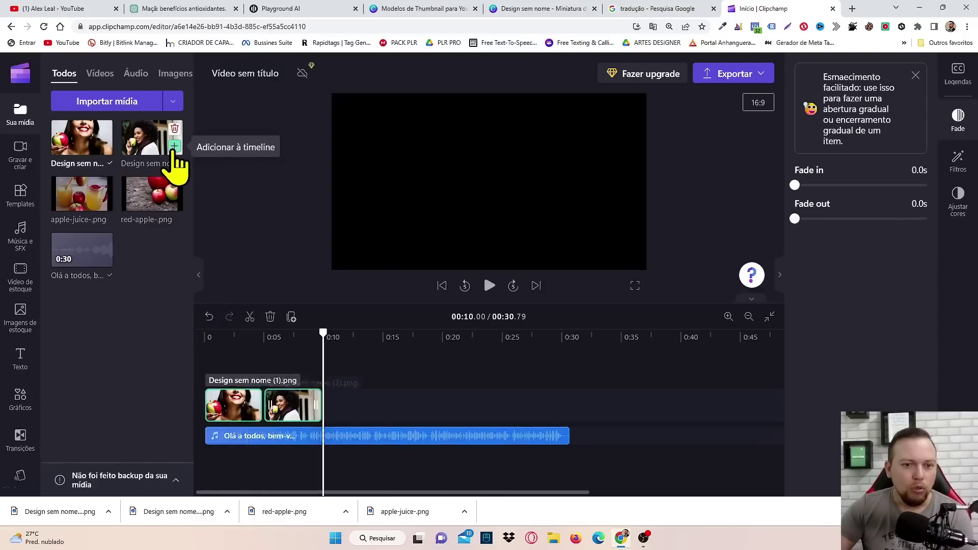
click(104, 204)
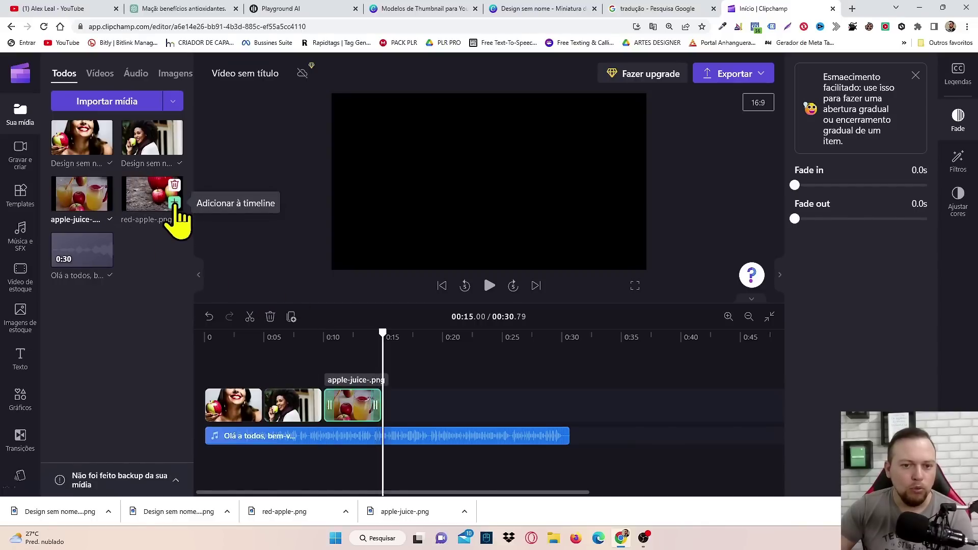
click(175, 202)
- Enlarge the preview area, and move and stretch the four image clips to cover the whole narration without gaps
drag(415, 410, 538, 406)
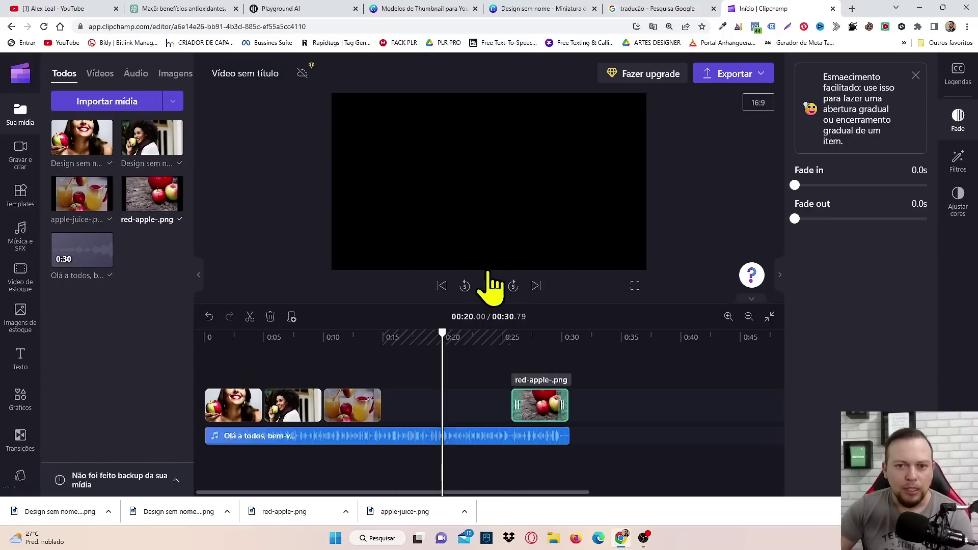
drag(477, 303, 477, 367)
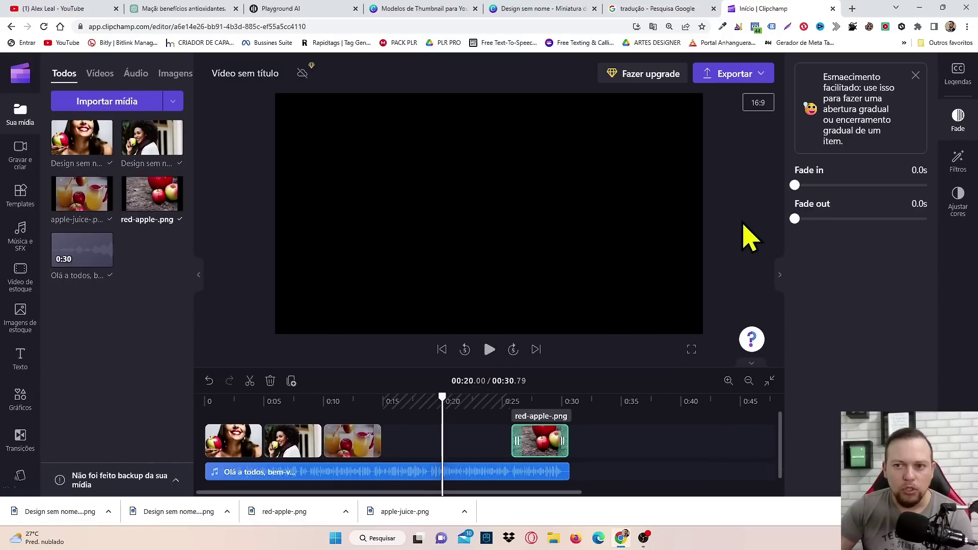
click(777, 277)
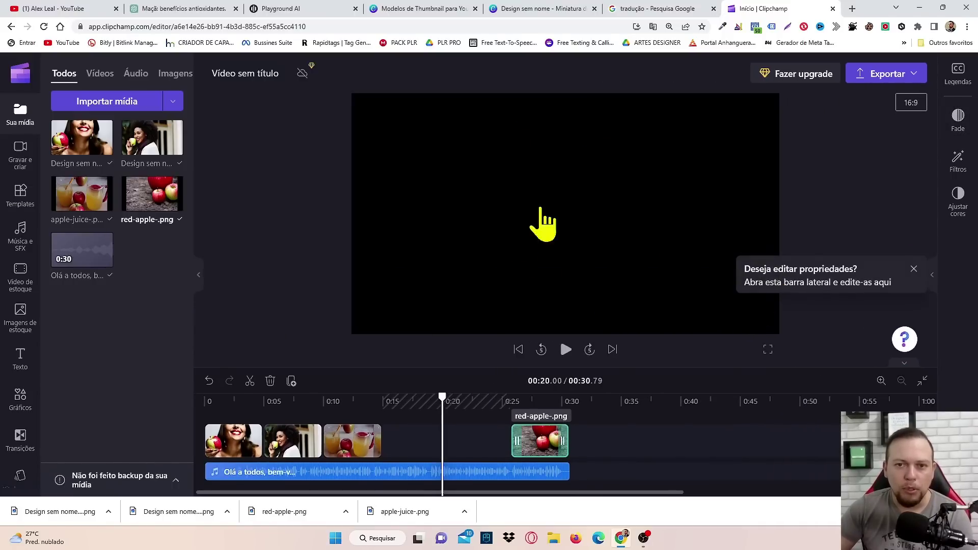
click(346, 442)
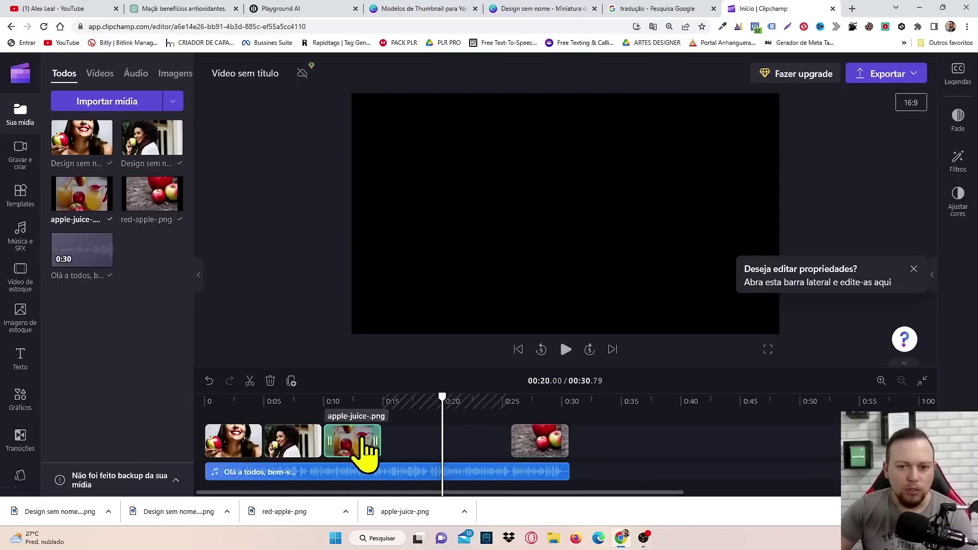
drag(353, 436, 413, 438)
drag(518, 441, 462, 438)
mouse_move(295, 441)
mouse_down()
mouse_move(346, 441)
mouse_move(307, 441)
mouse_up()
drag(583, 441, 568, 441)
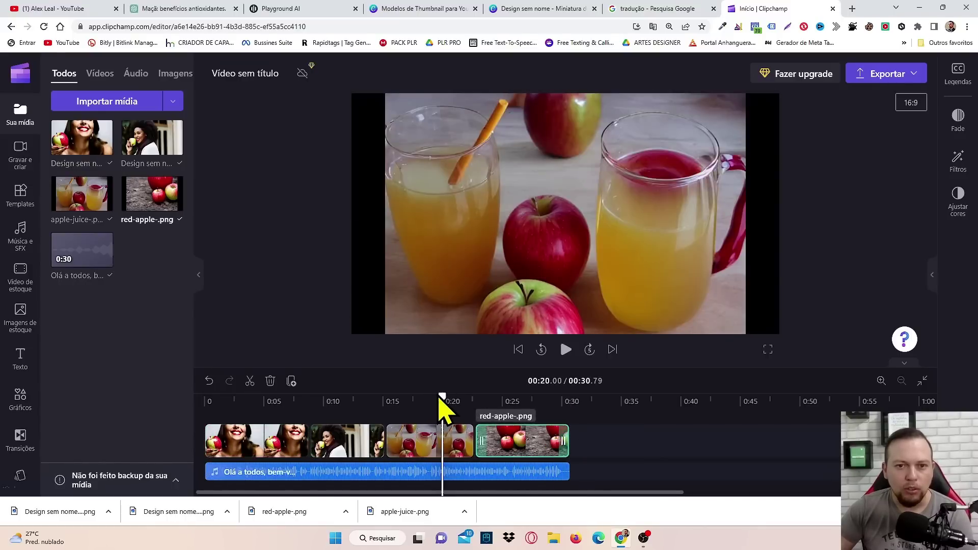
- Make the apple-juice and red-apple images fill the 16:9 frame, removing their black side bars
drag(438, 396, 263, 391)
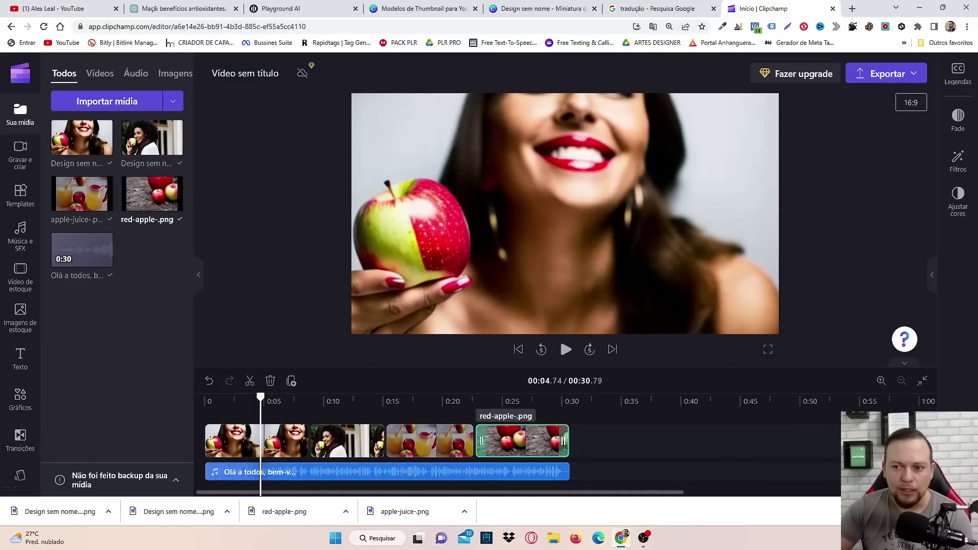
drag(259, 428, 409, 430)
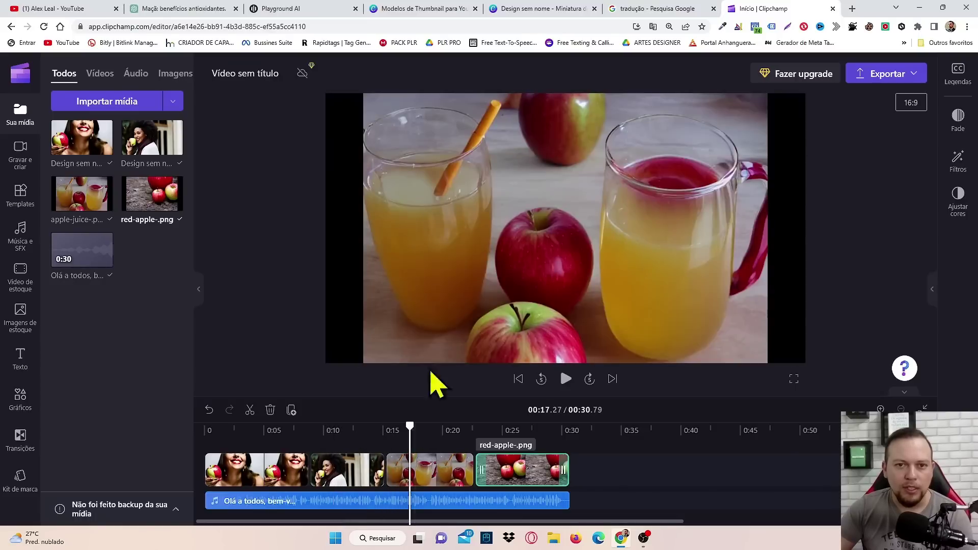
click(465, 184)
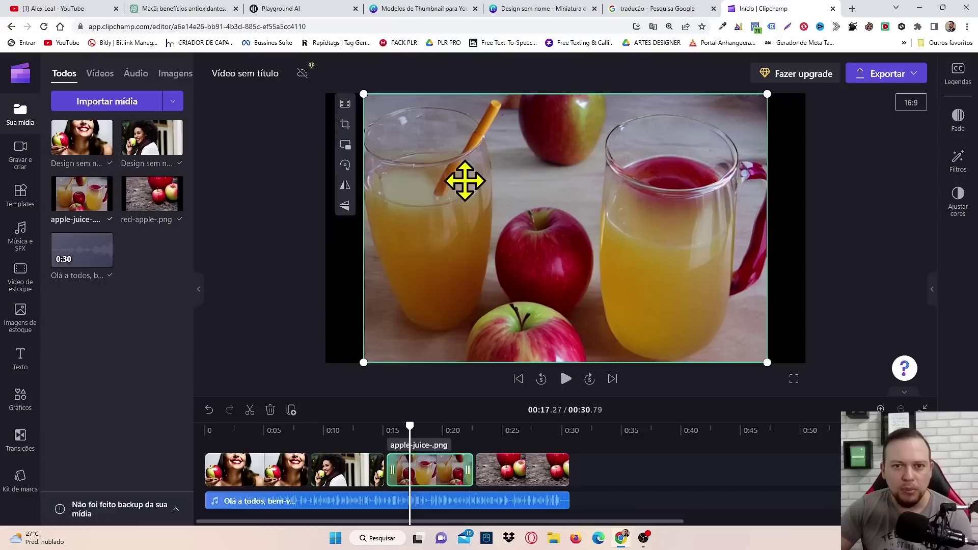
click(346, 106)
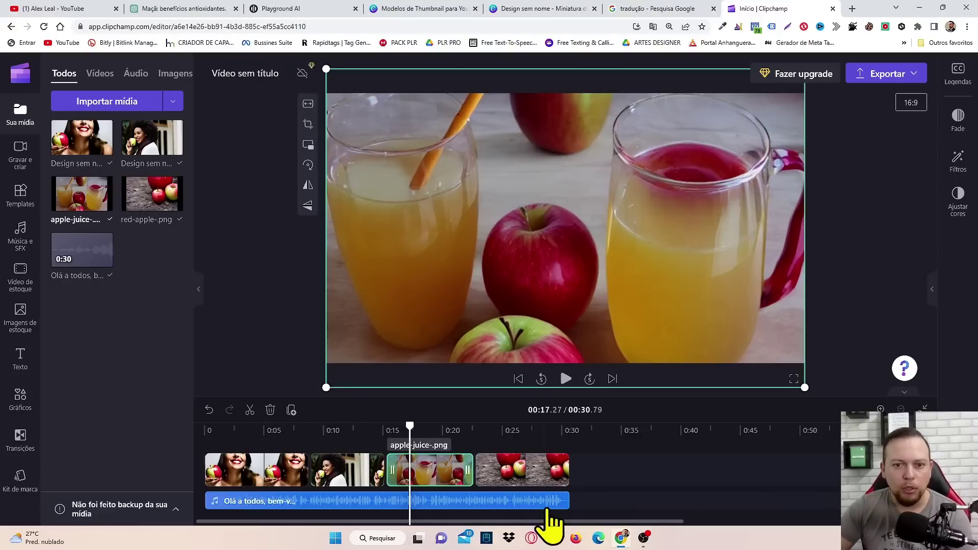
drag(411, 429, 492, 427)
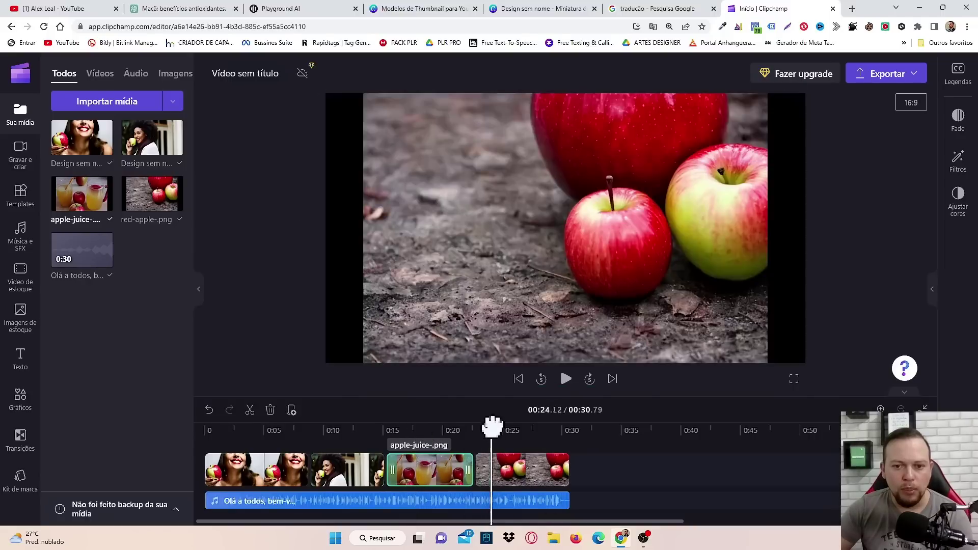
click(502, 266)
click(345, 105)
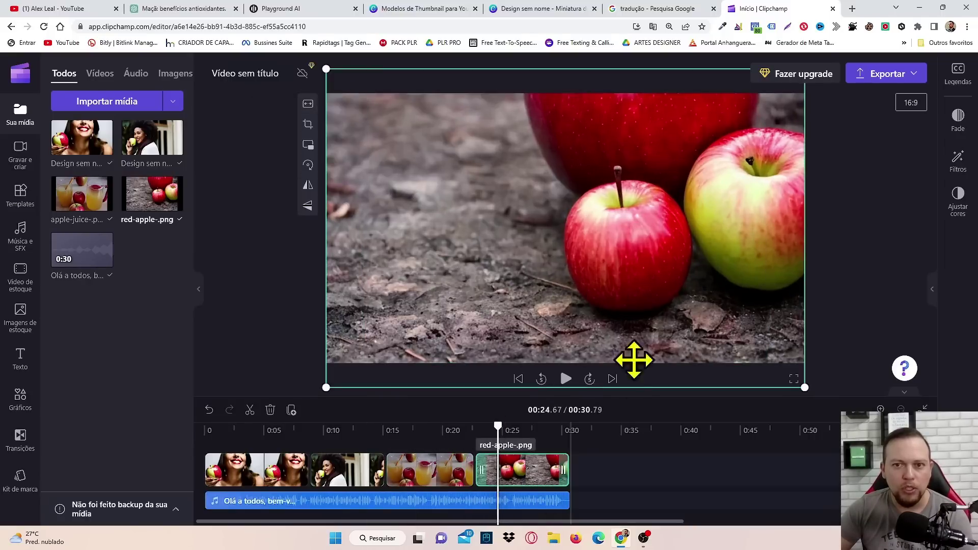
- Align the end of the red-apple clip with the end of the narration and return the playhead to the start
drag(480, 423, 456, 396)
mouse_move(478, 466)
mouse_down()
mouse_move(466, 466)
mouse_move(491, 470)
mouse_up()
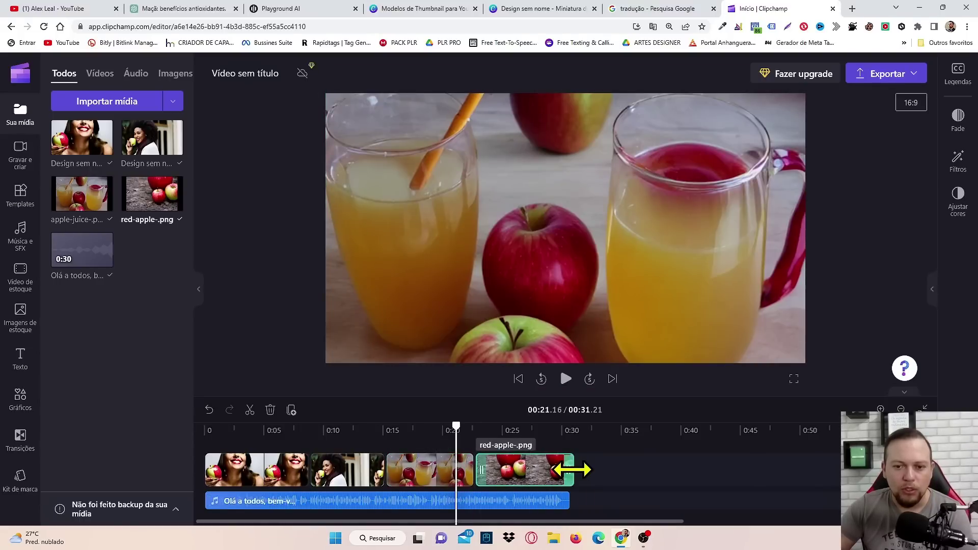
drag(571, 469, 569, 470)
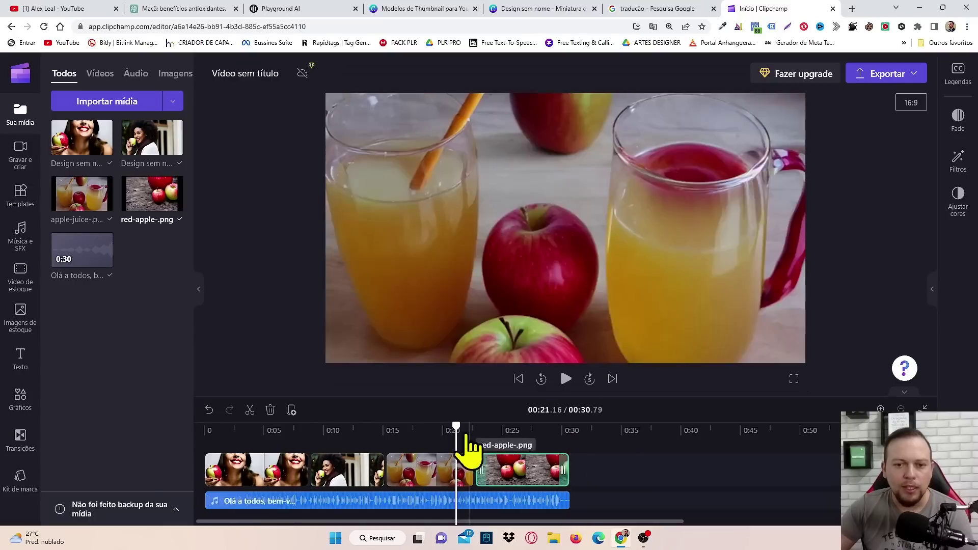
click(199, 431)
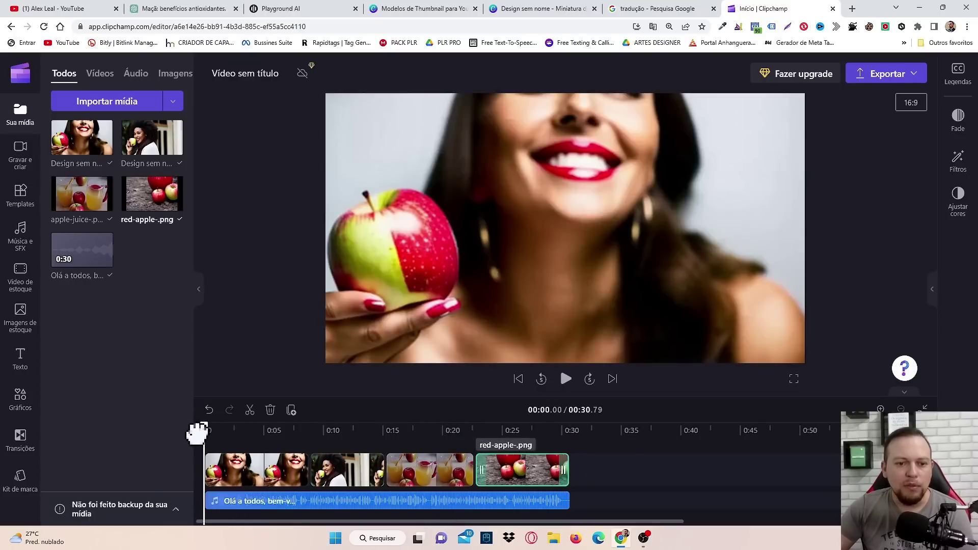
scroll(321, 509, down, 1)
click(284, 466)
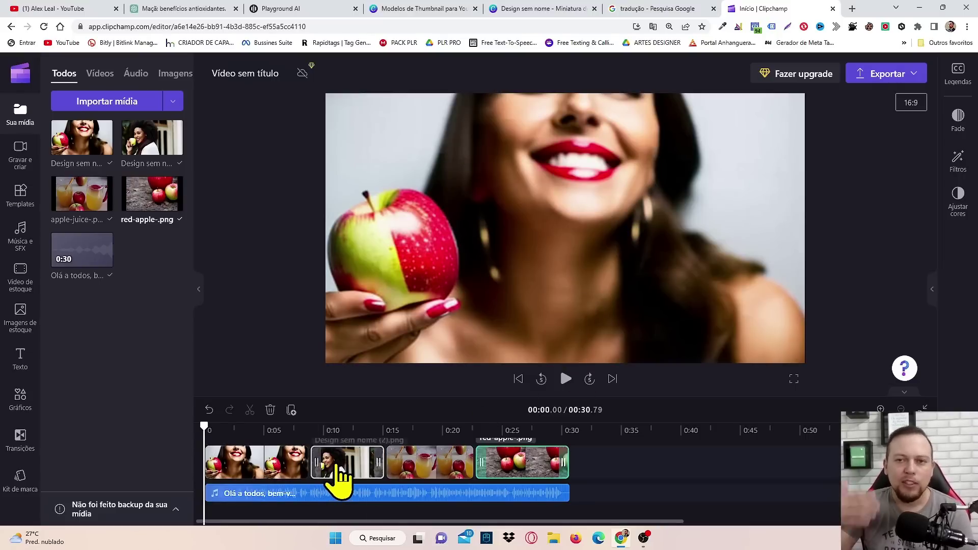
click(22, 364)
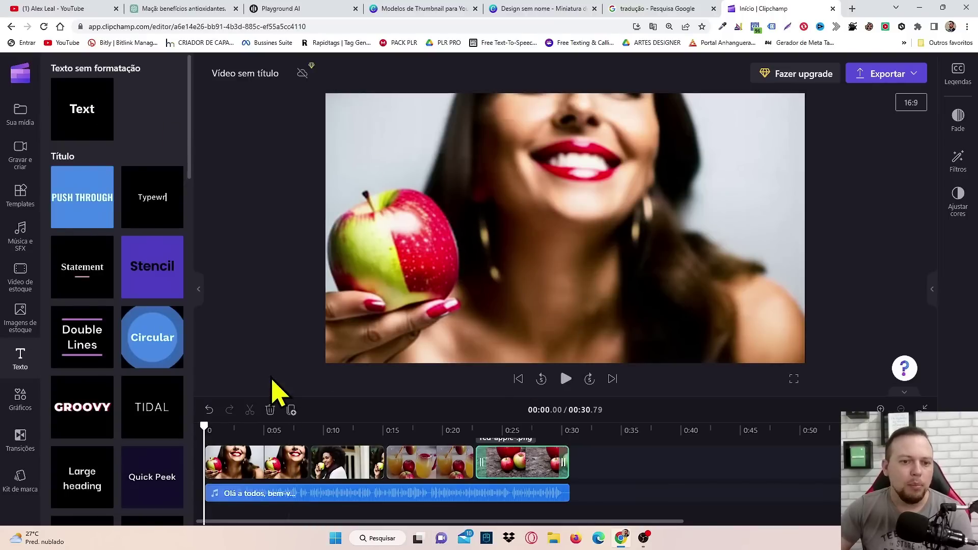
mouse_move(202, 425)
mouse_down()
mouse_move(312, 421)
mouse_move(197, 430)
mouse_up()
click(345, 481)
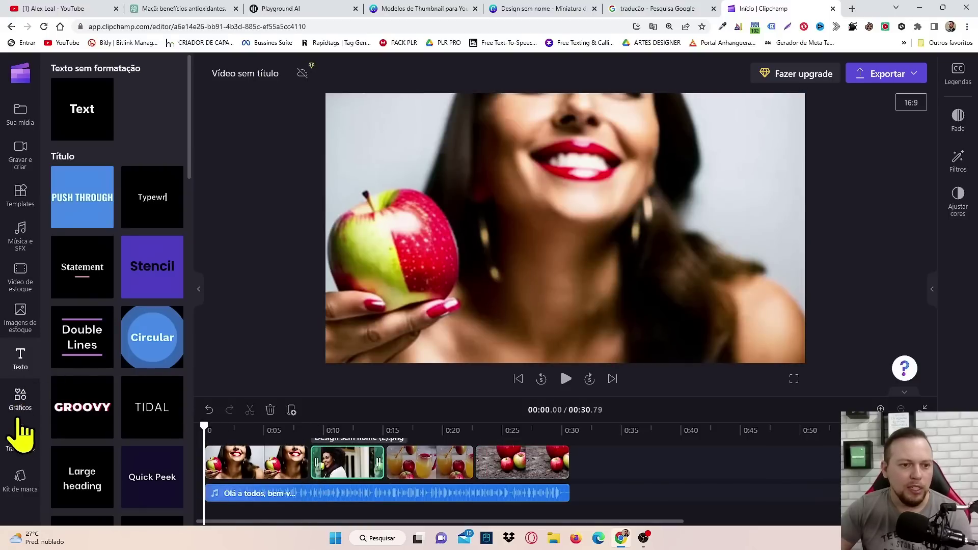
- Add the "Traços líquidos" transition between the two woman images and "Deslizar para a direita" between the second woman and apple-juice clips
click(29, 449)
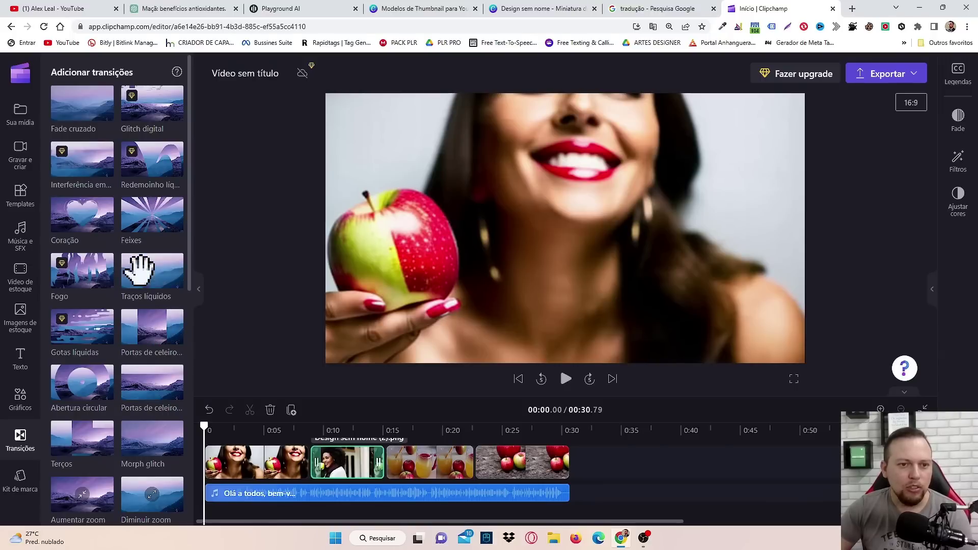
drag(141, 270, 311, 473)
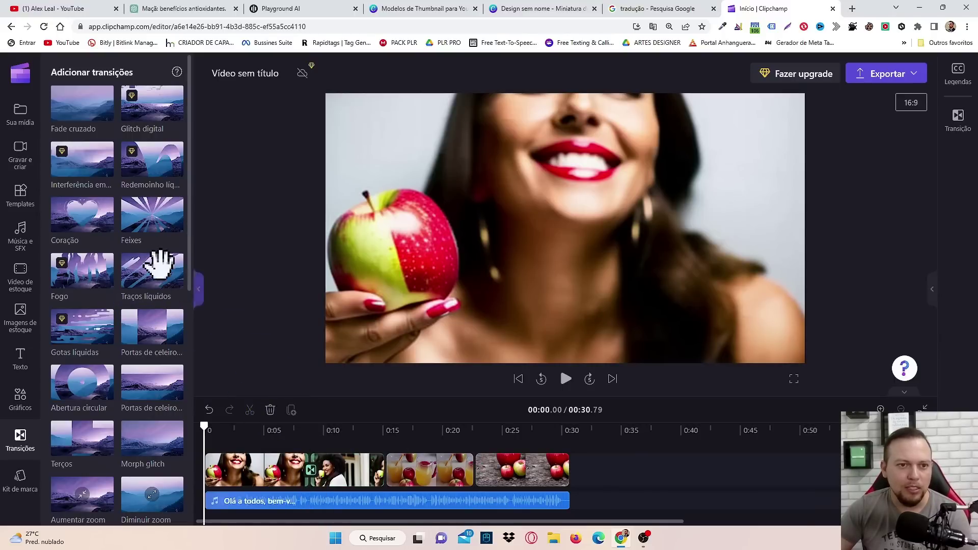
scroll(152, 306, down, 1)
scroll(159, 312, down, 7)
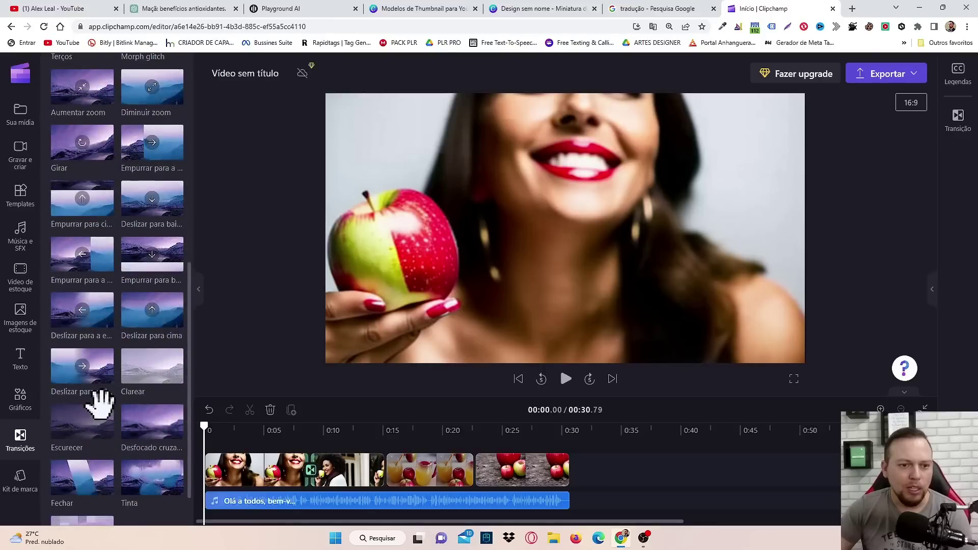
drag(65, 366, 387, 471)
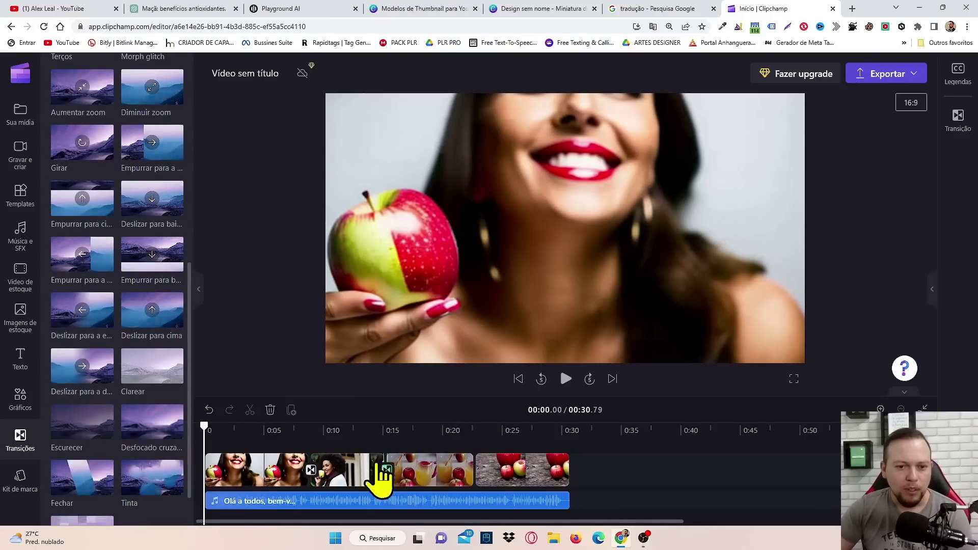
- Add the "Tinta" transition between the apple-juice and red-apple clips
scroll(125, 359, down, 1)
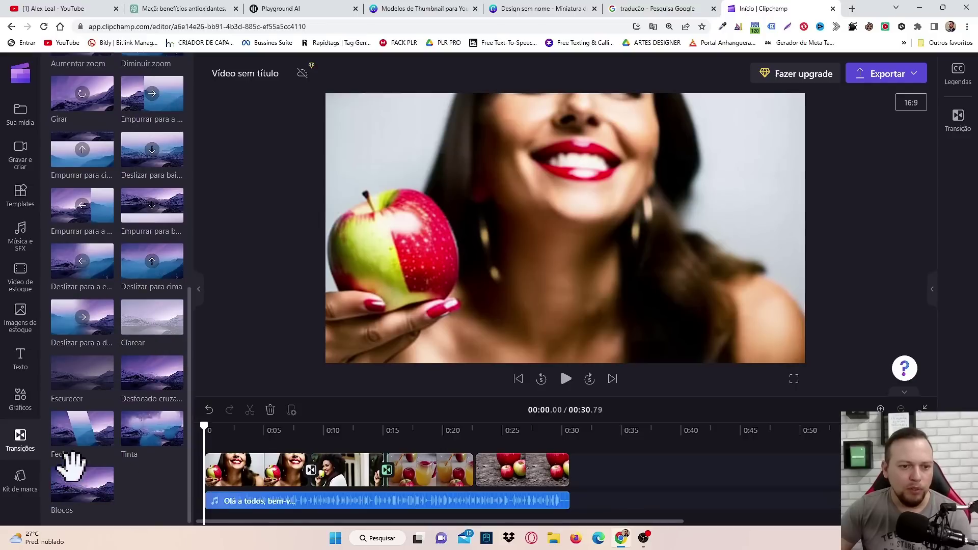
drag(77, 428, 465, 473)
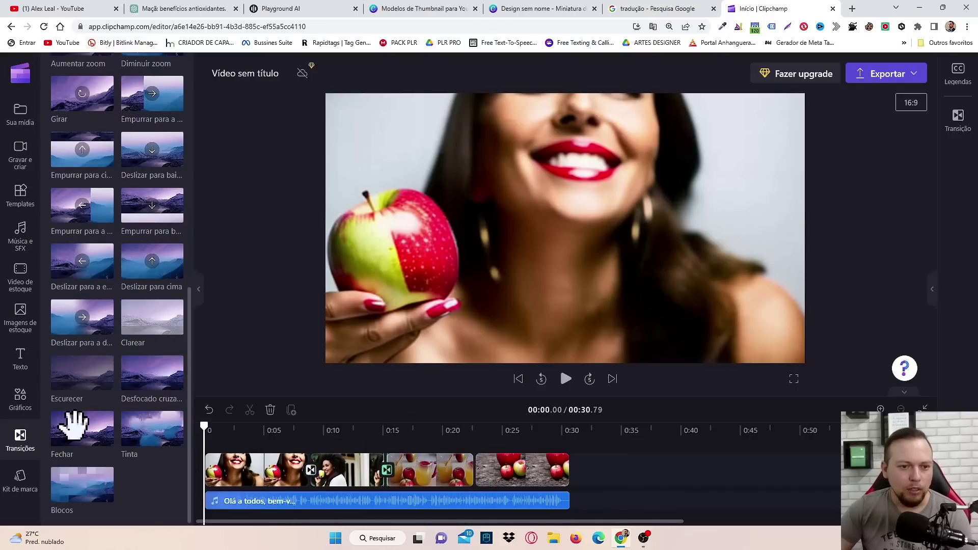
drag(144, 421, 477, 468)
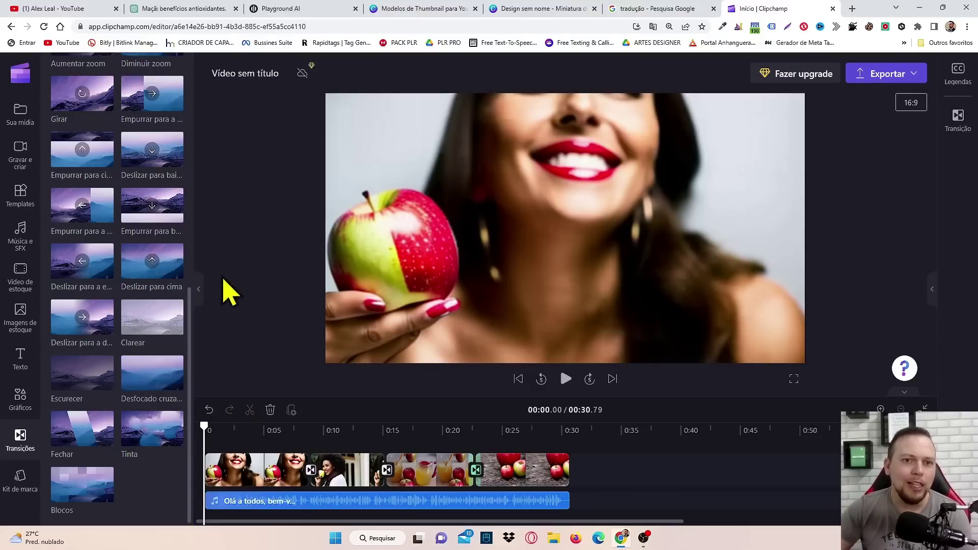
- Switch to the YouTube channel page and open the audio library in YouTube Studio
click(45, 7)
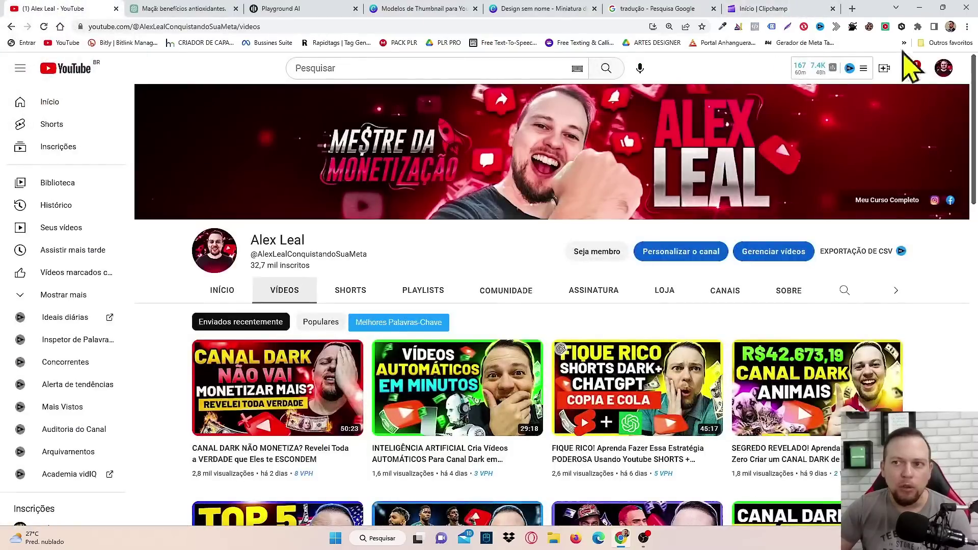
click(945, 68)
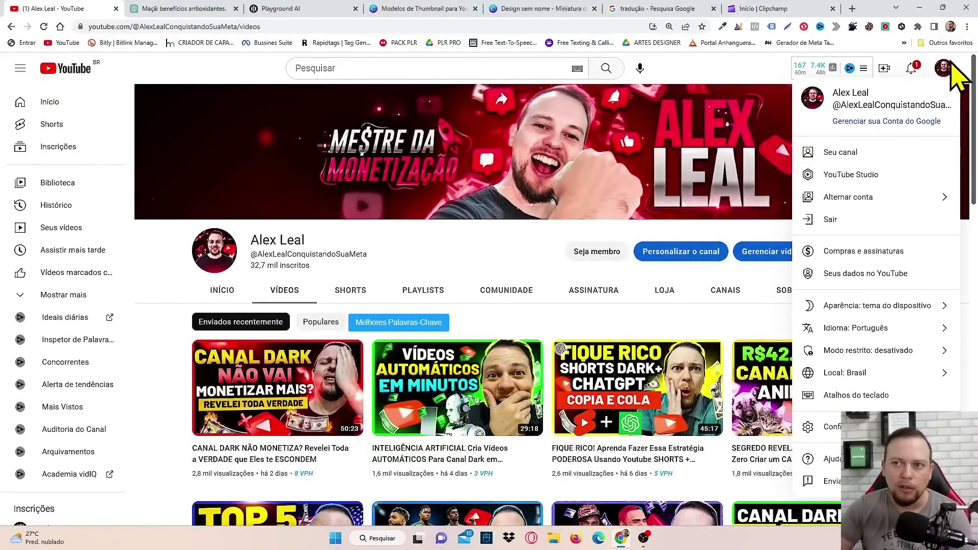
click(864, 181)
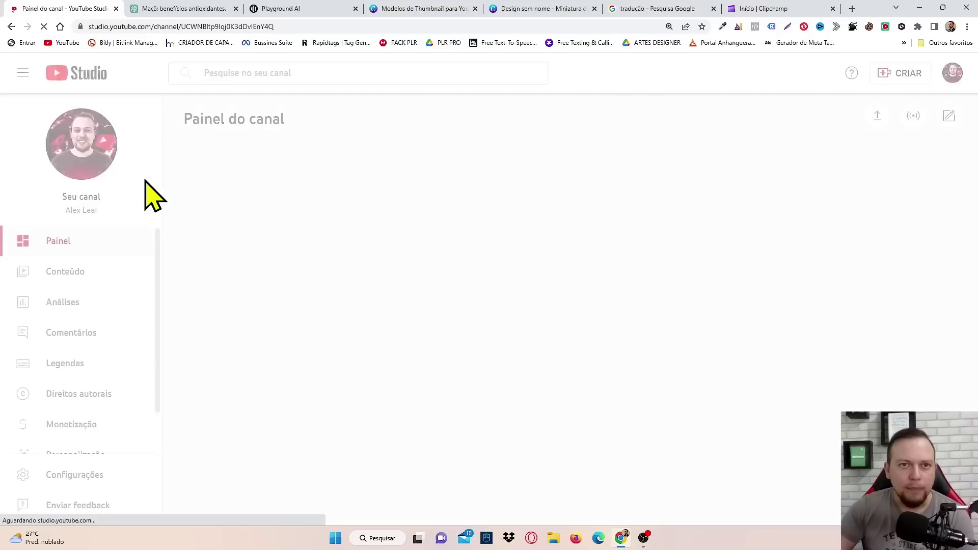
scroll(100, 430, down, 2)
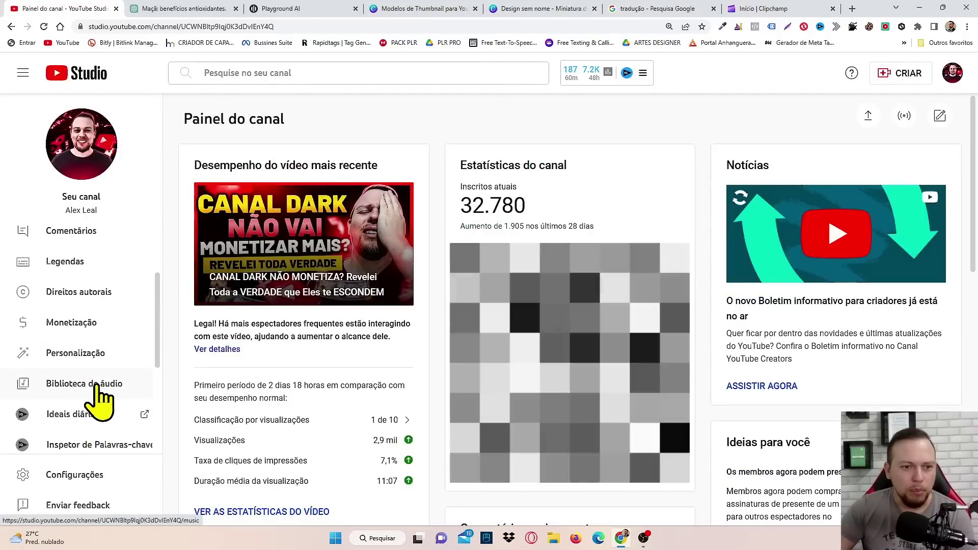
click(97, 388)
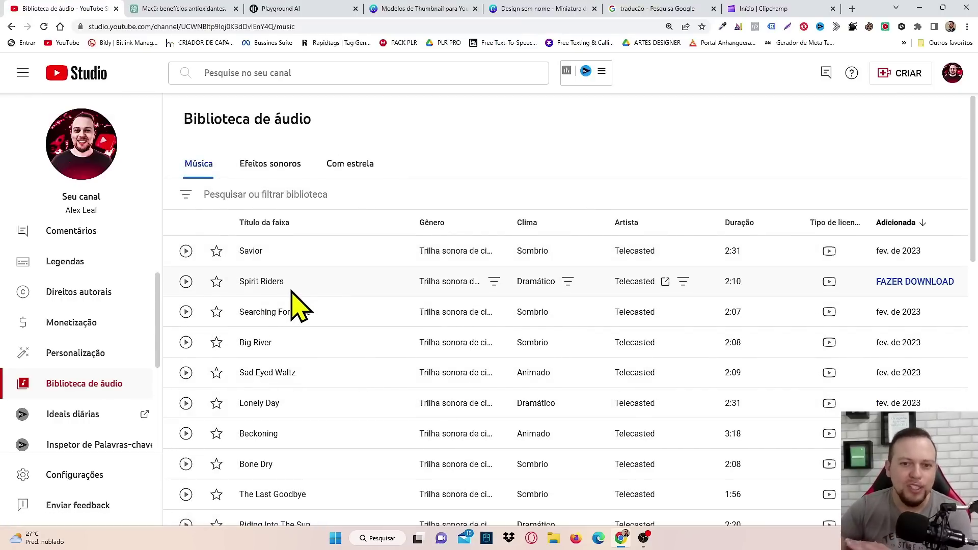
- Preview the track "Sad Eyed Waltz" by Telecasted briefly and download it
scroll(293, 306, down, 1)
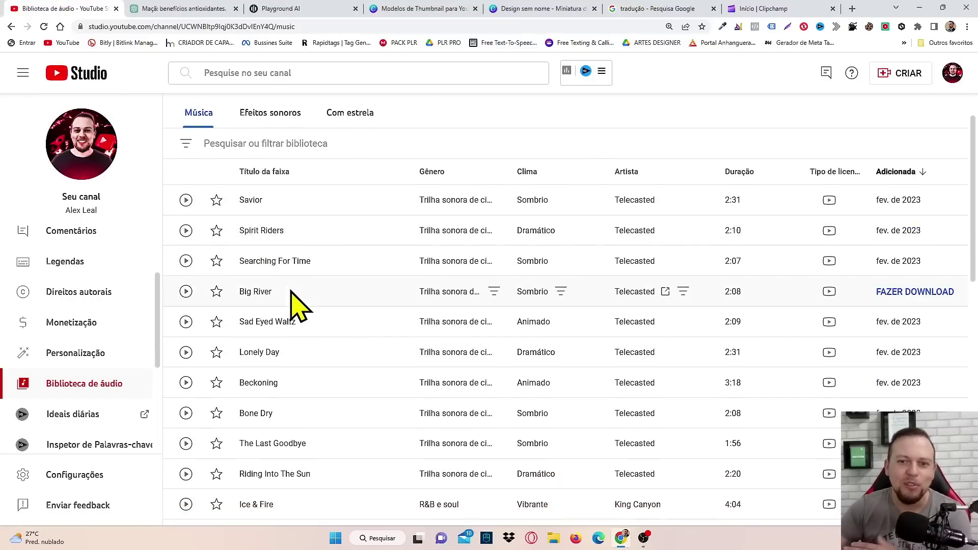
click(186, 322)
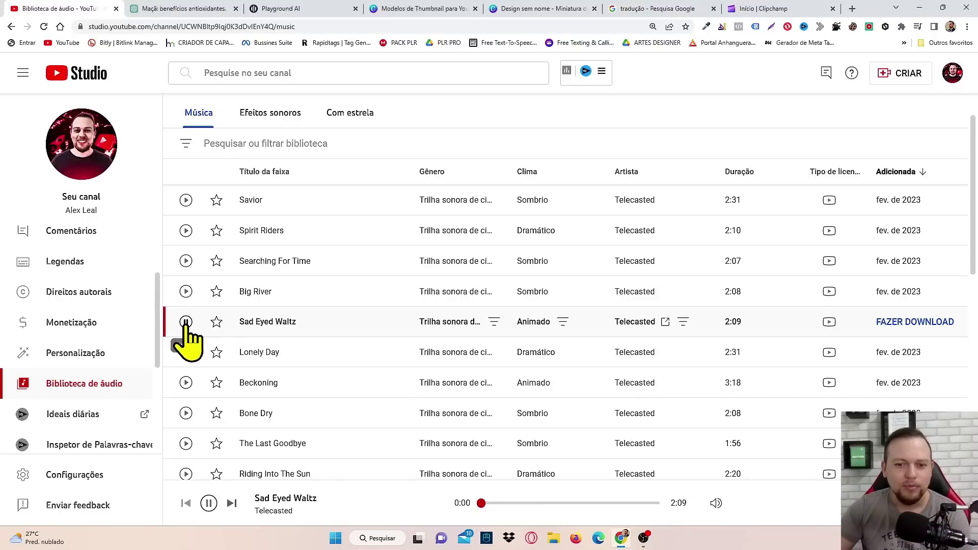
click(186, 322)
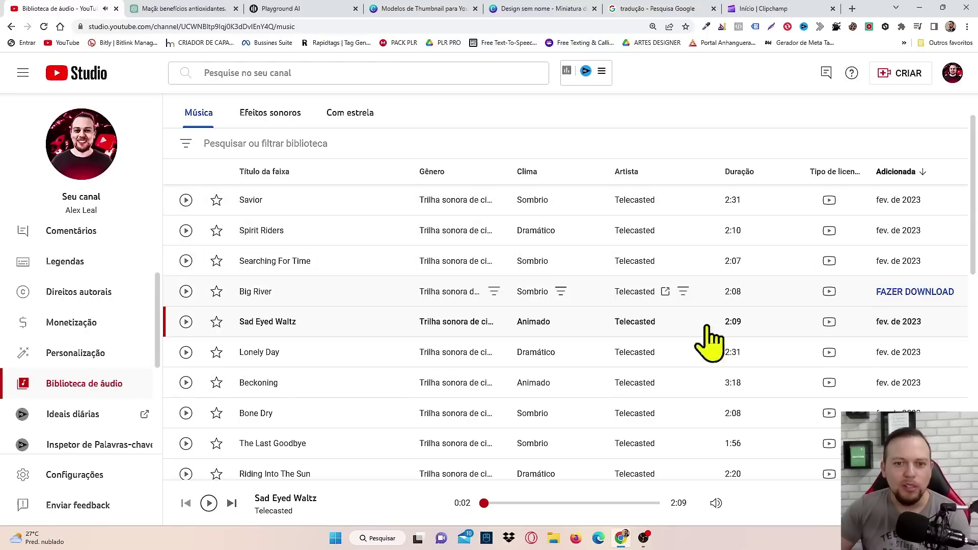
click(915, 326)
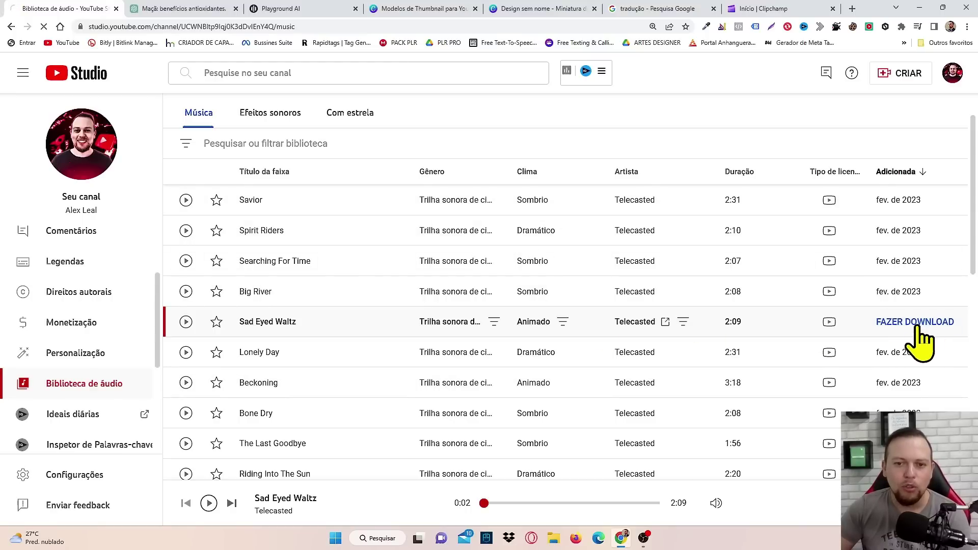
- Switch back to Clipchamp and import "Sad Eyed Waltz - Telecasted.mp3" from Downloads into the project media
click(784, 7)
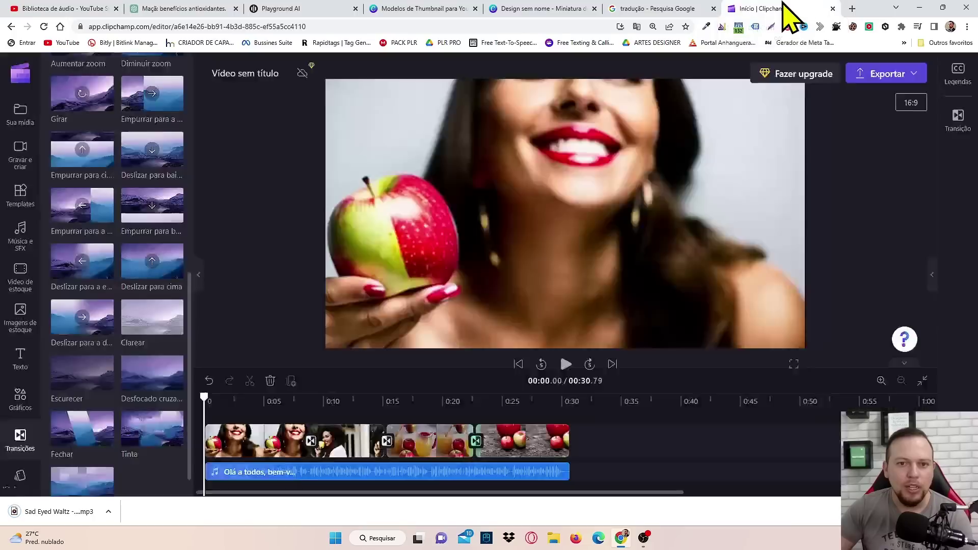
click(22, 122)
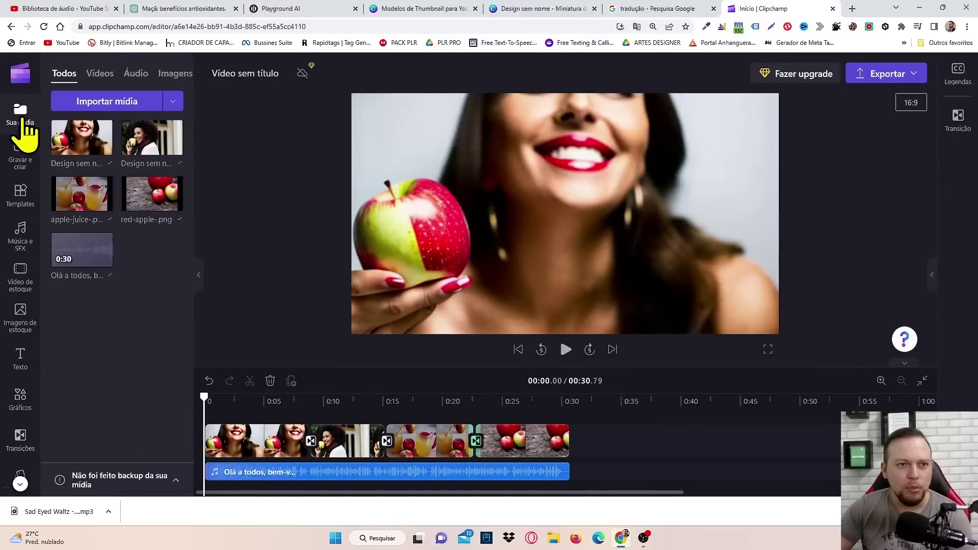
click(125, 106)
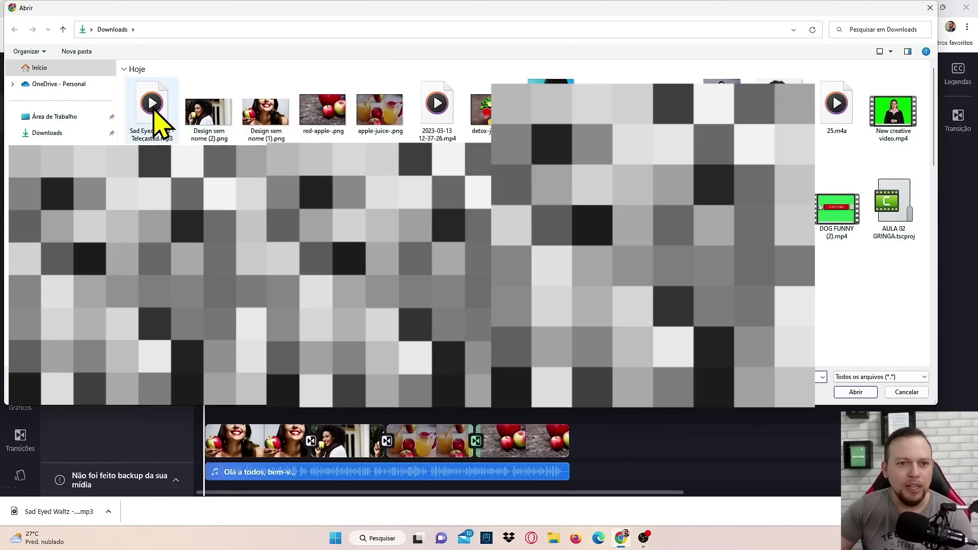
click(153, 112)
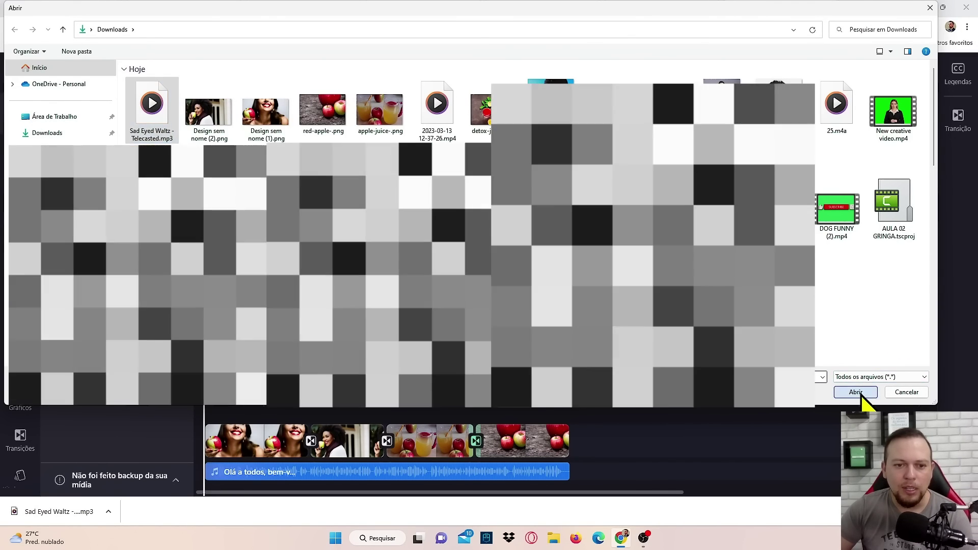
click(851, 392)
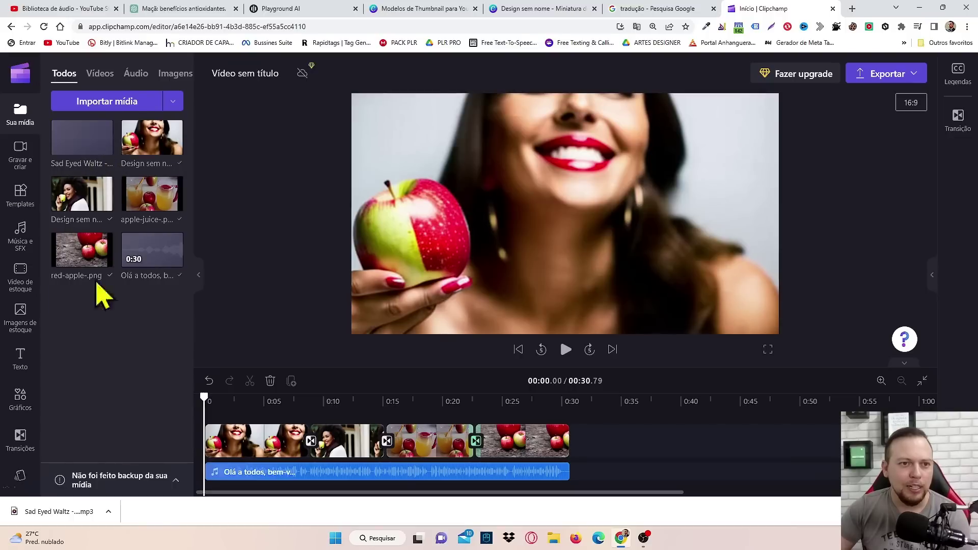
- Add the Sad Eyed Waltz track to the timeline, split it at 00:30.70 where the images end, and delete the remainder
click(106, 149)
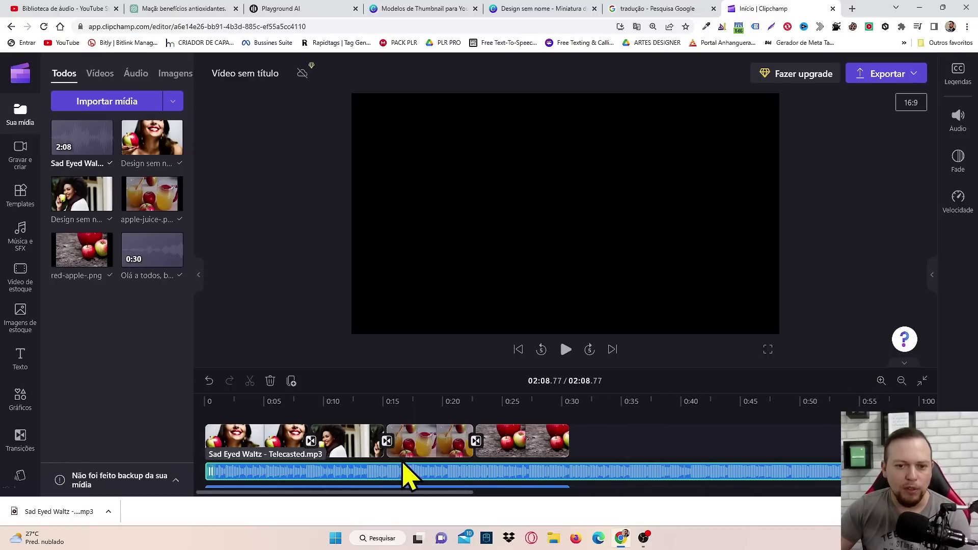
click(518, 350)
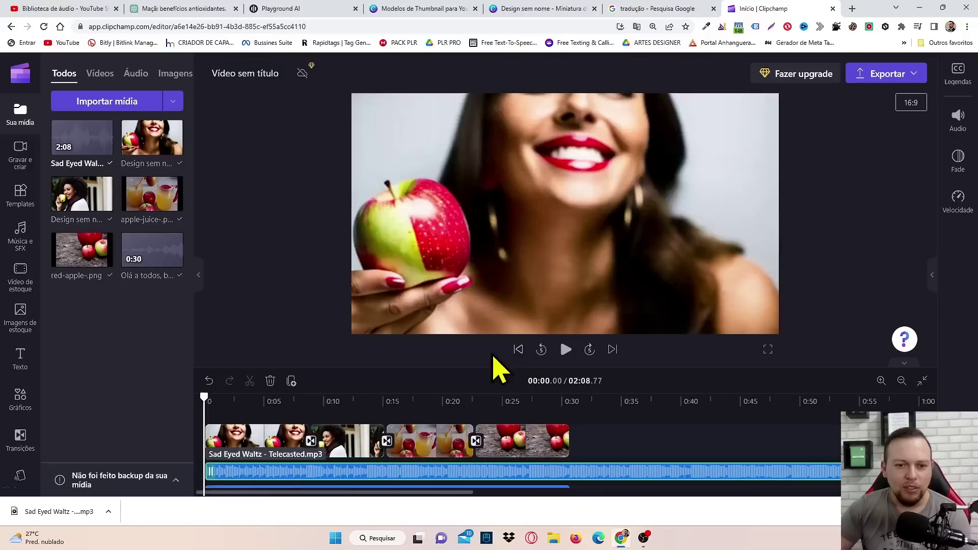
drag(215, 399, 569, 382)
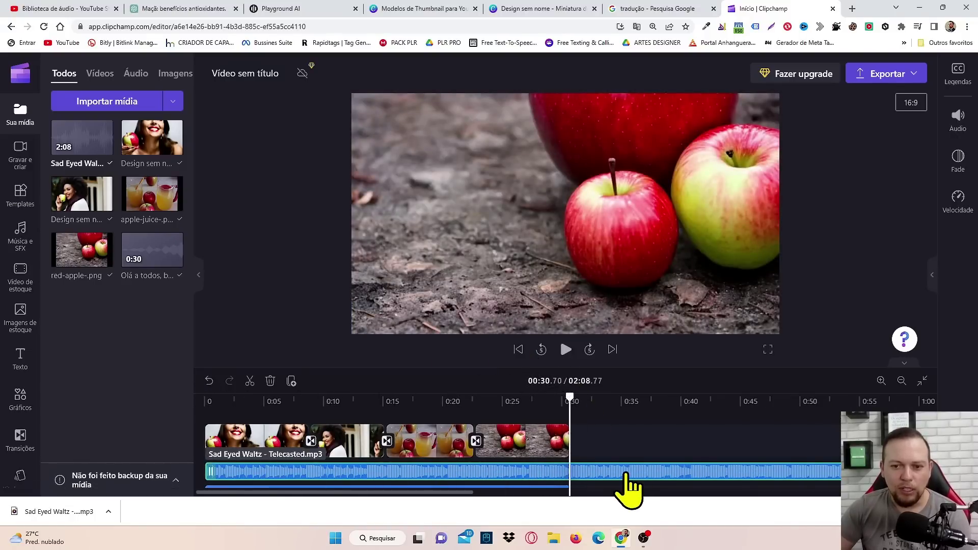
scroll(632, 487, down, 1)
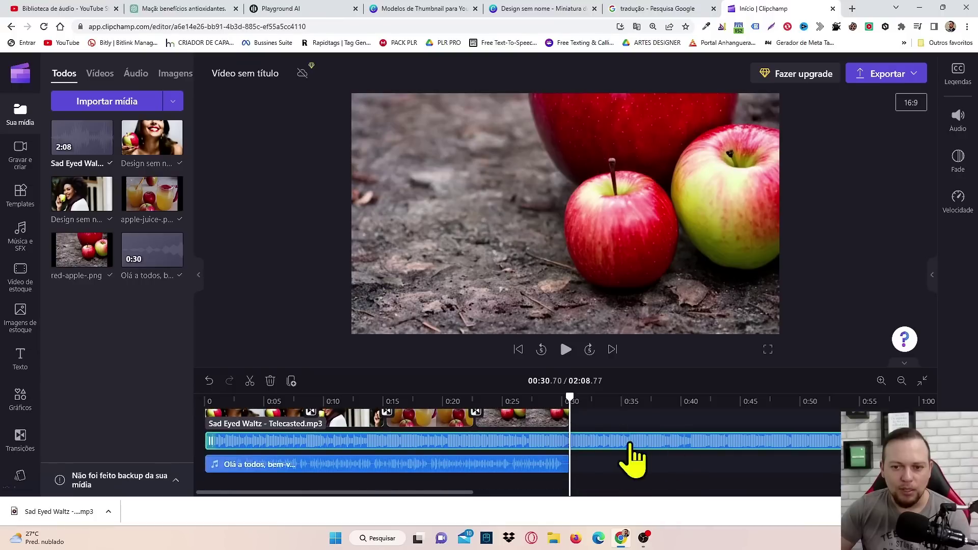
click(249, 381)
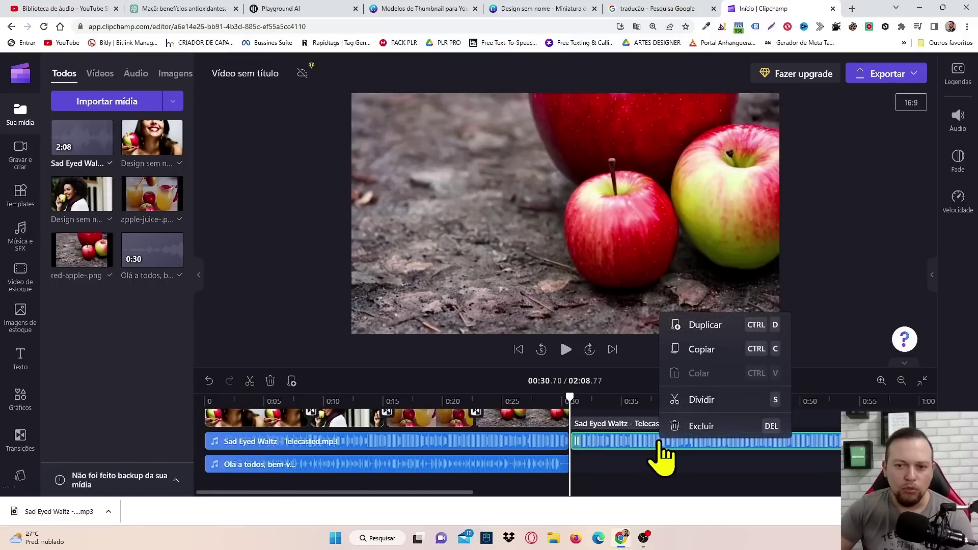
click(705, 428)
- Set the background music's volume to 15% and its fade out to 1.0 s
click(505, 441)
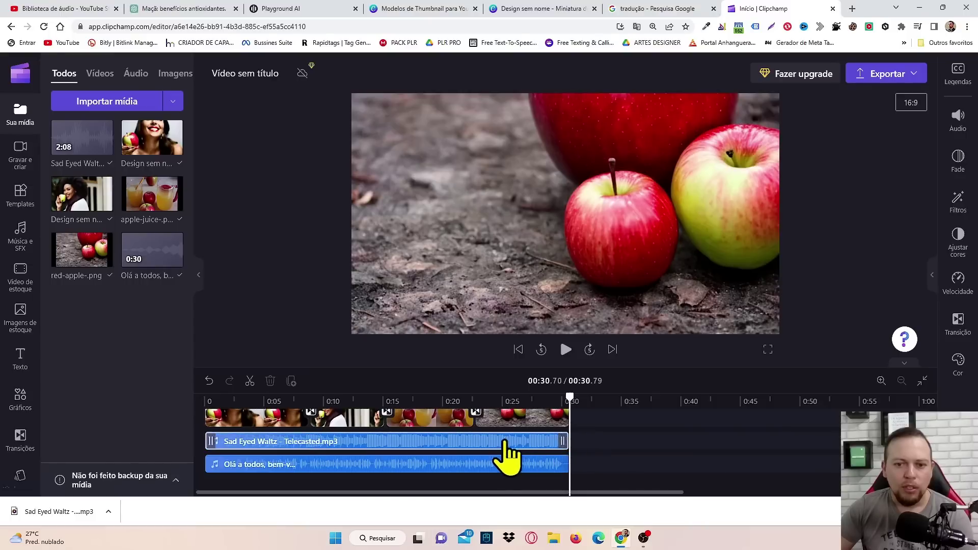
click(453, 442)
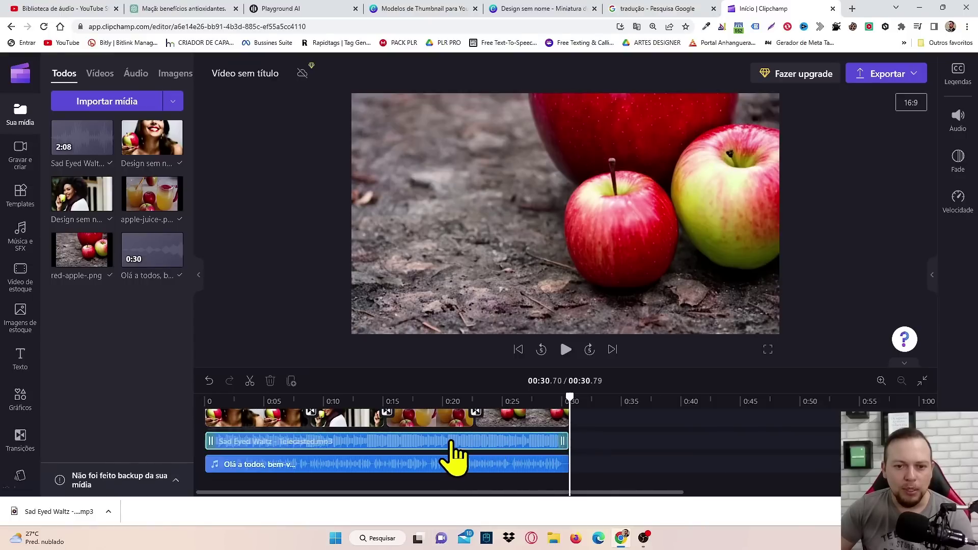
click(958, 119)
drag(868, 157, 829, 157)
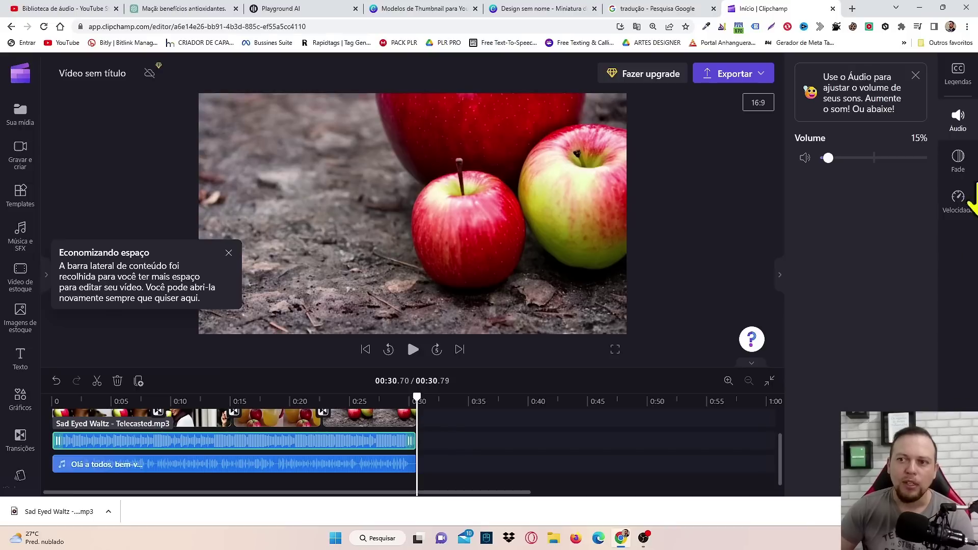
click(957, 162)
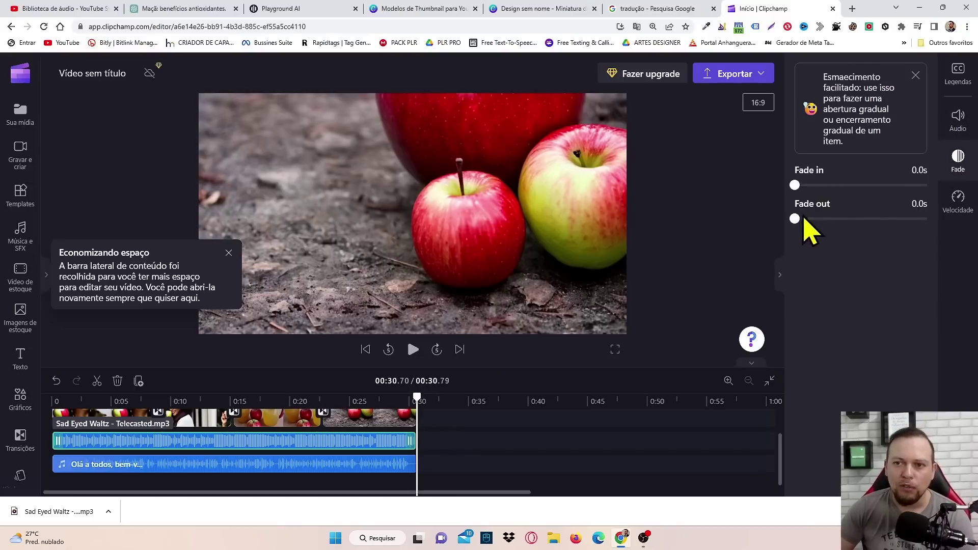
drag(795, 218, 860, 223)
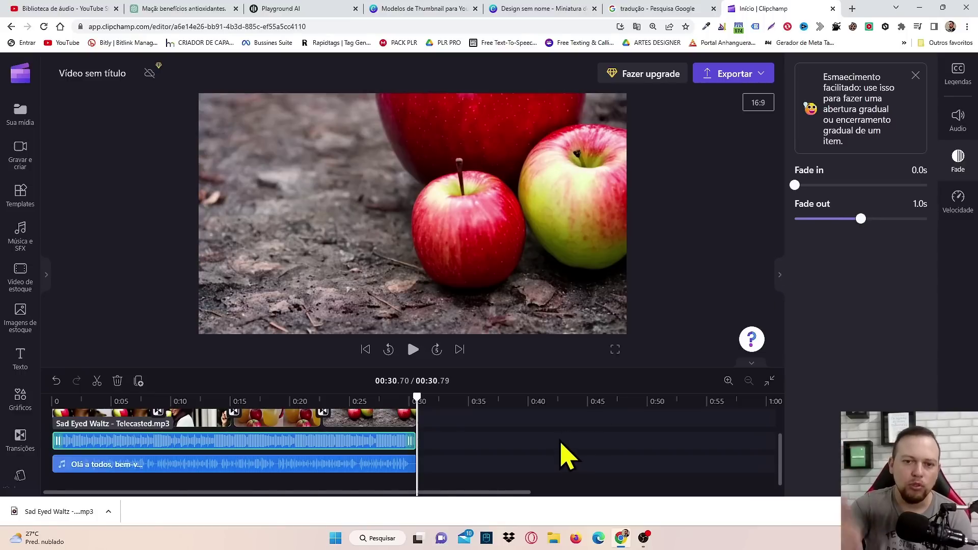
- Play the whole video from the start to review the images, transitions and background music
scroll(349, 463, up, 2)
drag(421, 415, 48, 431)
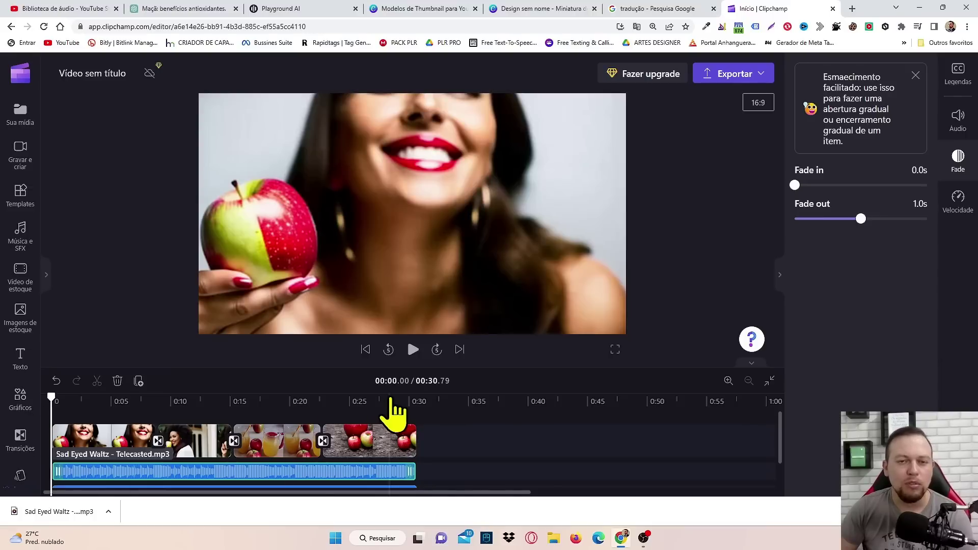
click(414, 351)
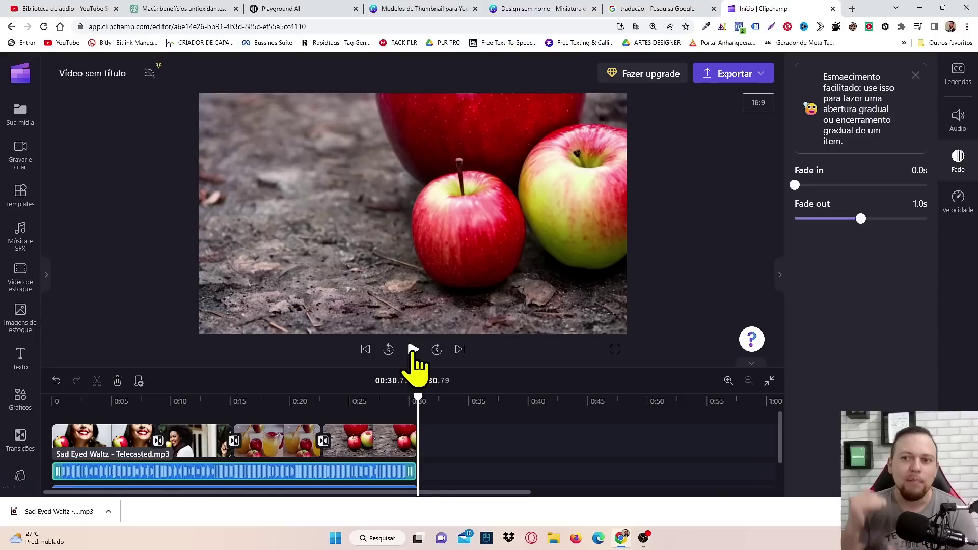
- Collapse the fade settings and export the video in 1080p quality
click(915, 75)
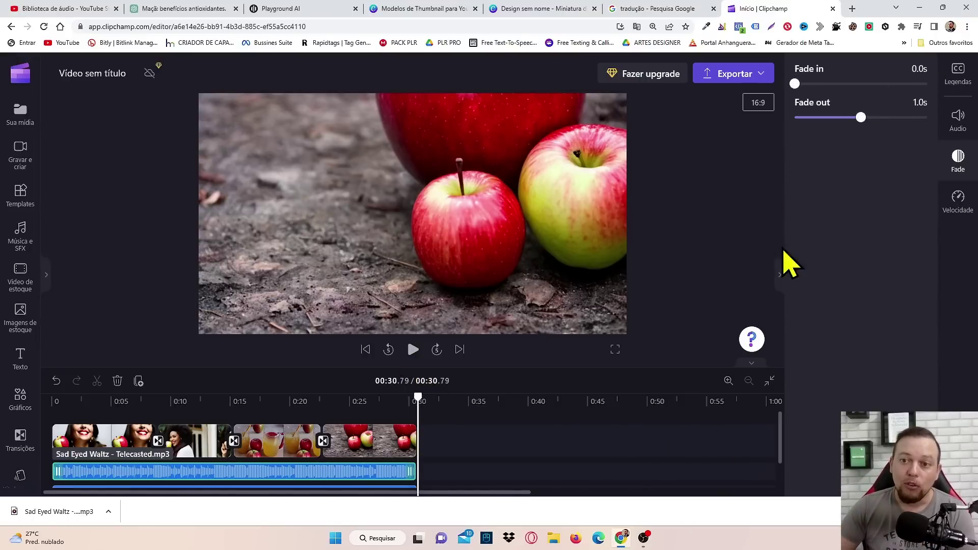
click(781, 275)
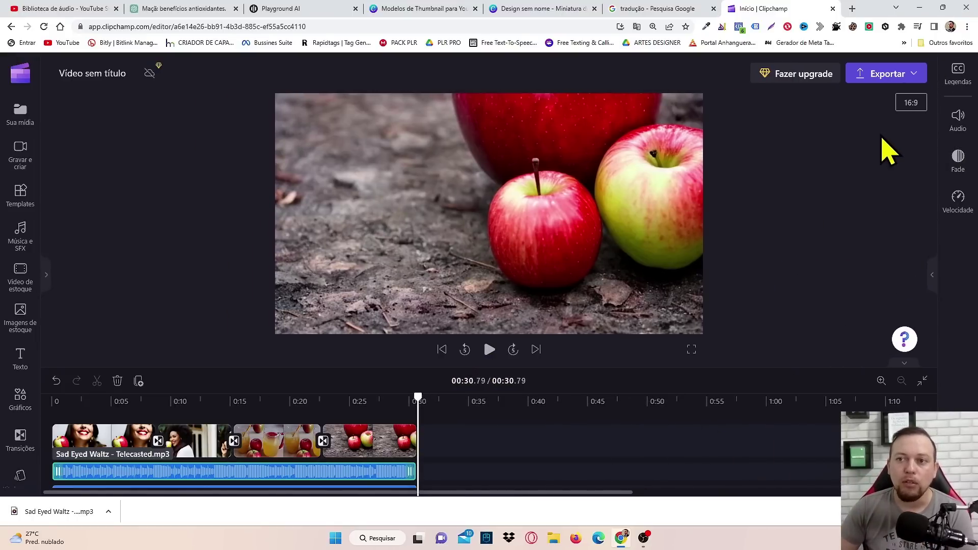
click(914, 75)
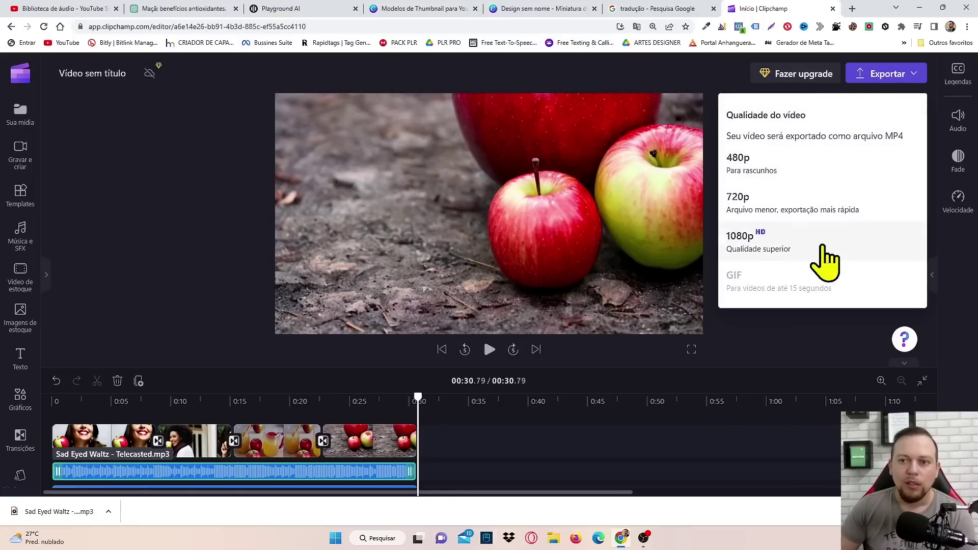
click(783, 252)
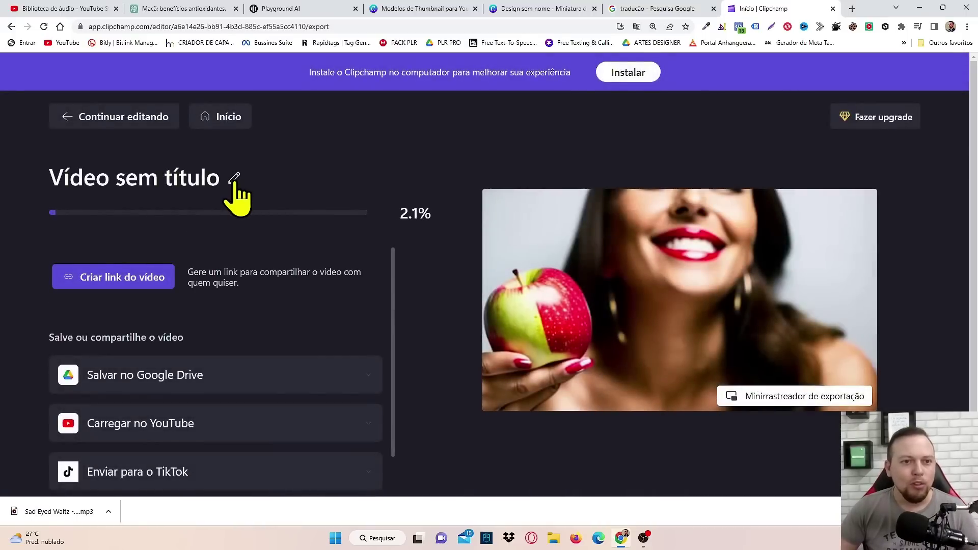
- Replace the exported video's title with text beginning "Os beneficios da"
click(234, 178)
drag(234, 179, 44, 186)
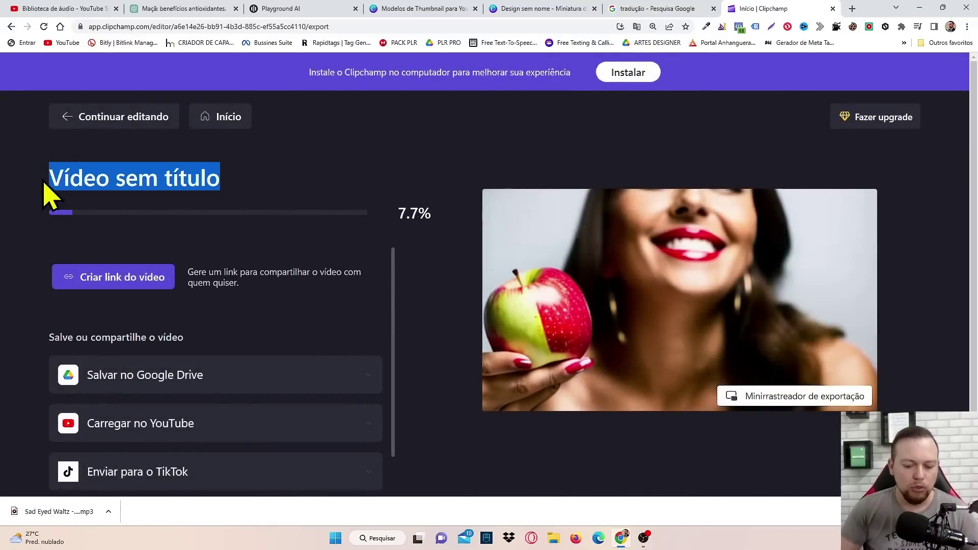
text(Os beneficio)
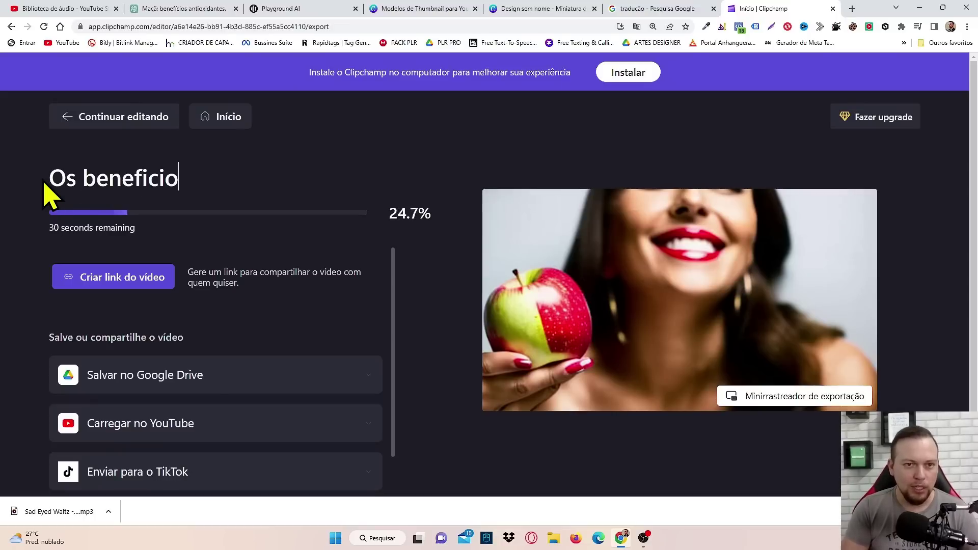
text(s da)
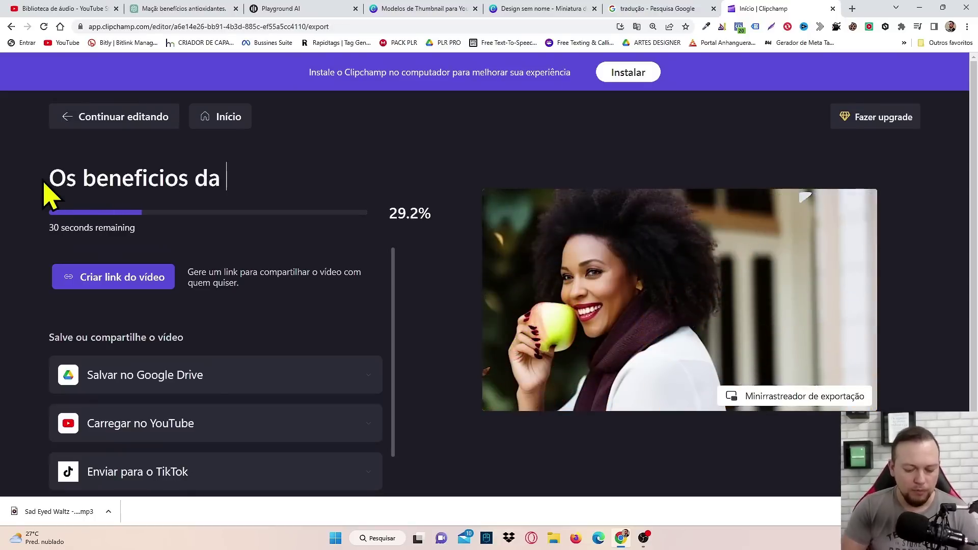